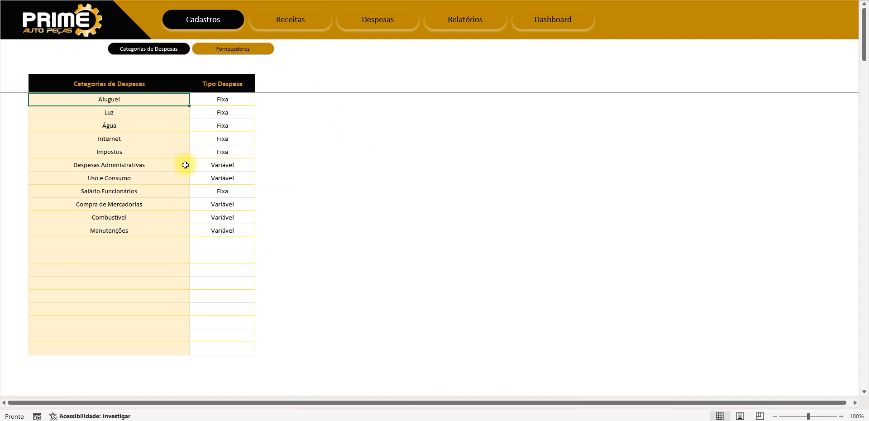
left_click(74, 112)
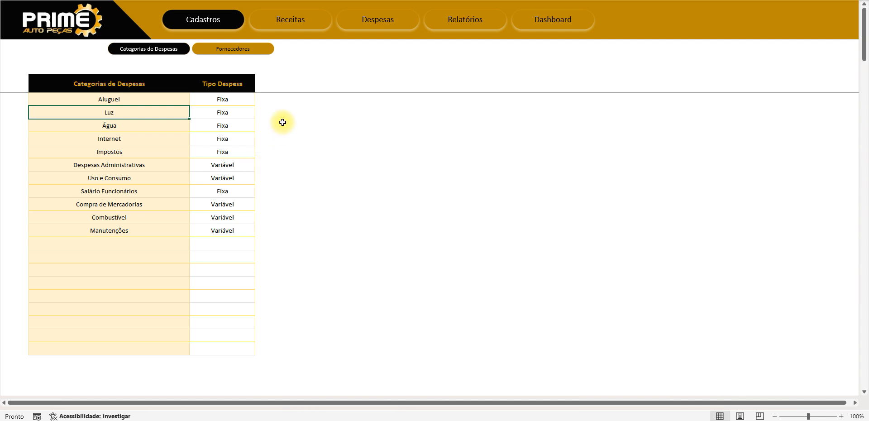
left_click(296, 126)
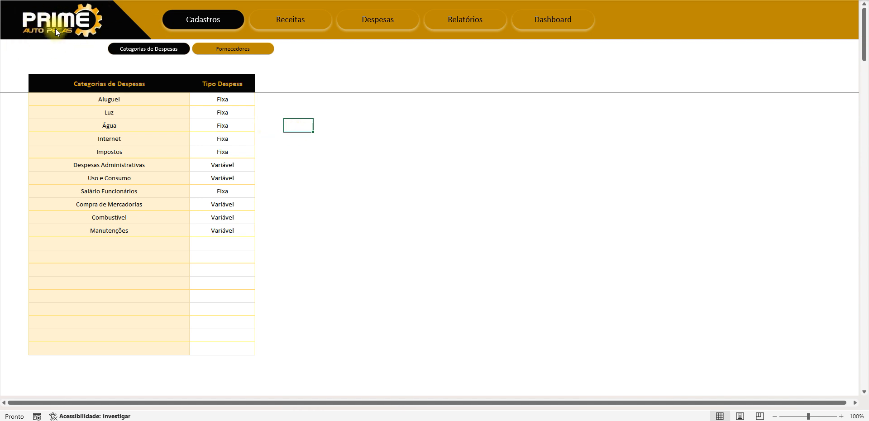
left_click(338, 129)
left_click(335, 148)
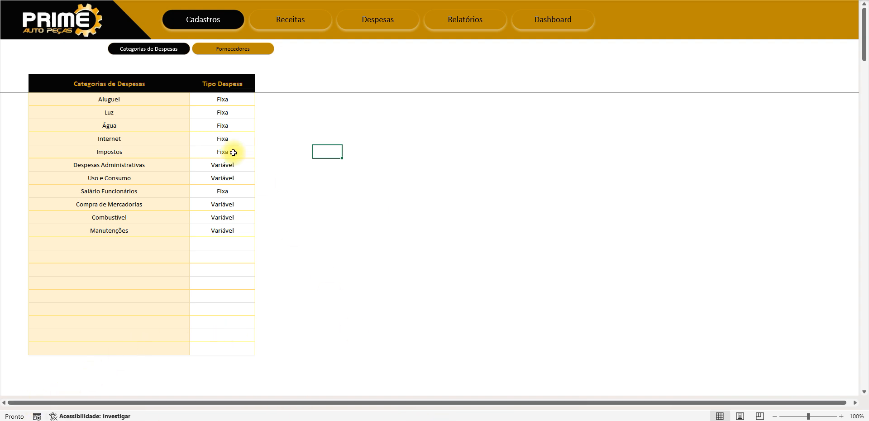
Step: View the Cadastros section, comparing its Fornecedores and Categorias de Despesas sheets and finishing on Categorias de Despesas
left_click(208, 19)
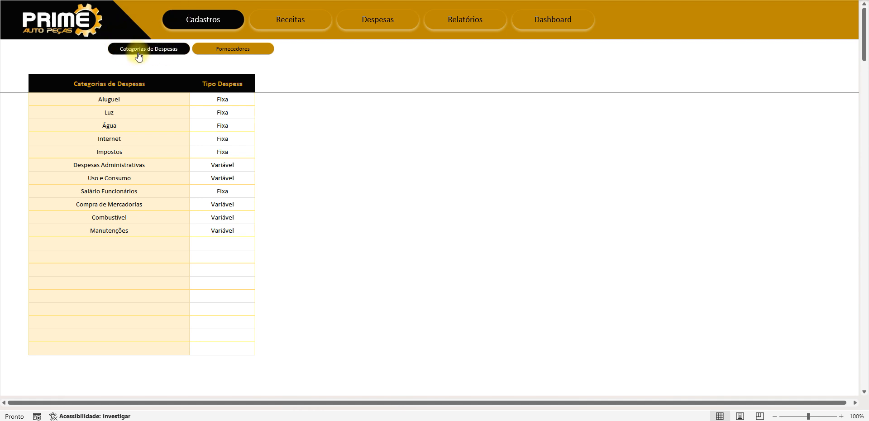
left_click(235, 54)
left_click(179, 48)
left_click(199, 53)
left_click(176, 51)
left_click(232, 50)
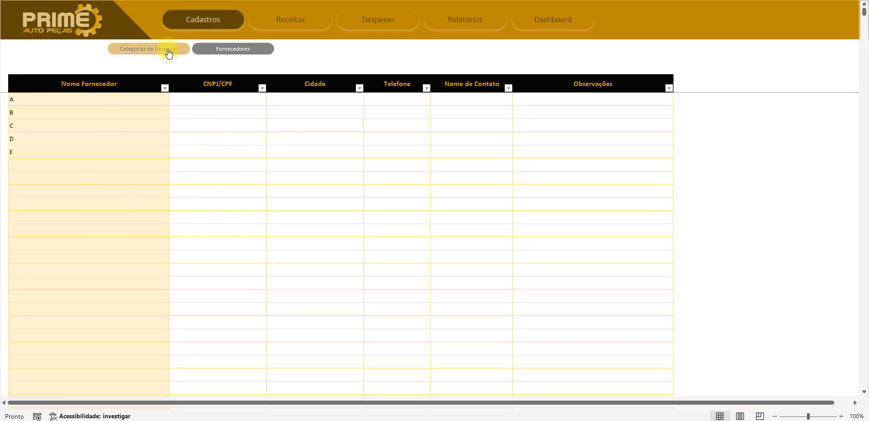
left_click(170, 52)
left_click(238, 52)
left_click(153, 52)
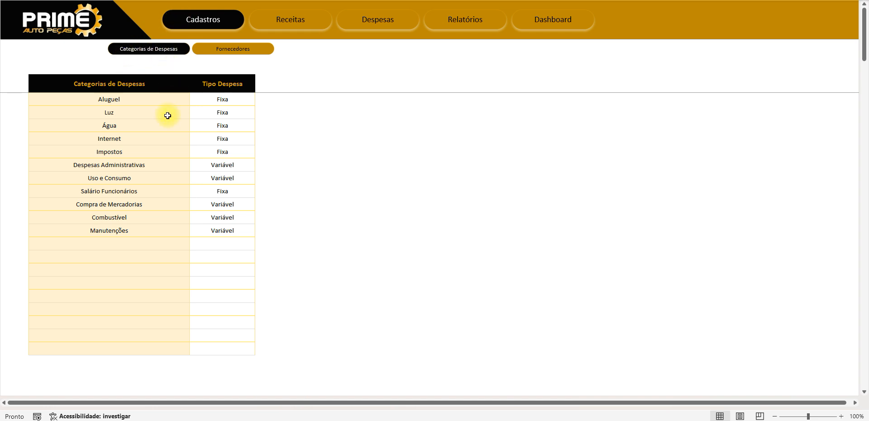
Step: Review the registered expense categories one by one, from Aluguel down to Manutenções
key("Down")
key("Down")
key("Down")
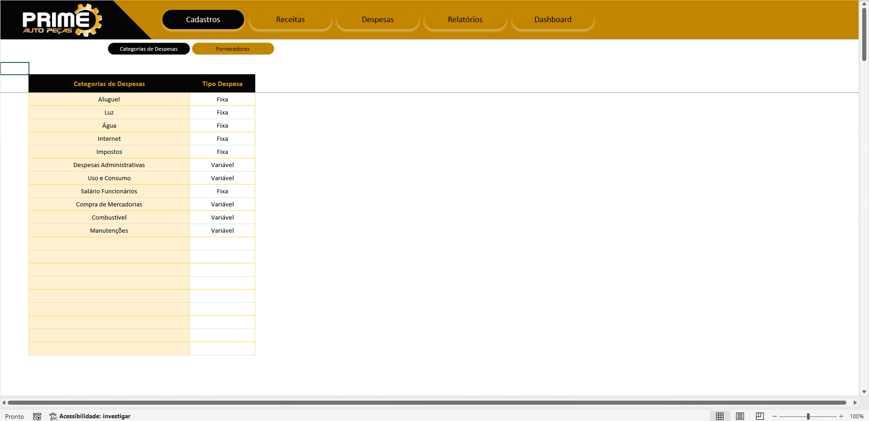
left_click(101, 136)
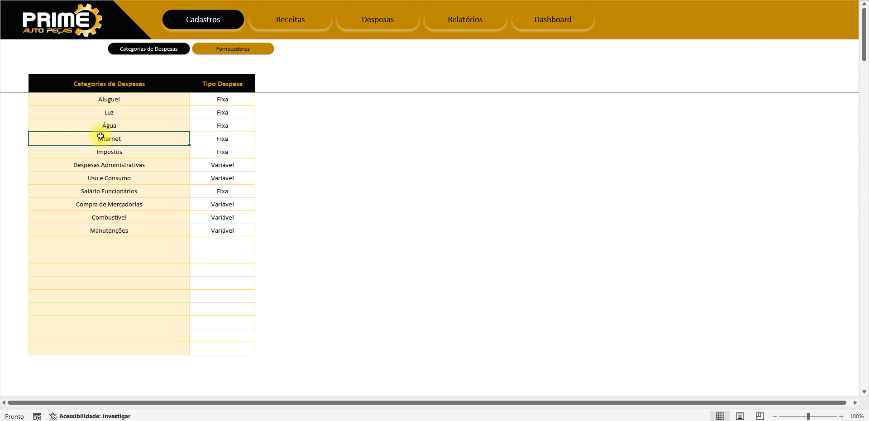
left_click(127, 104)
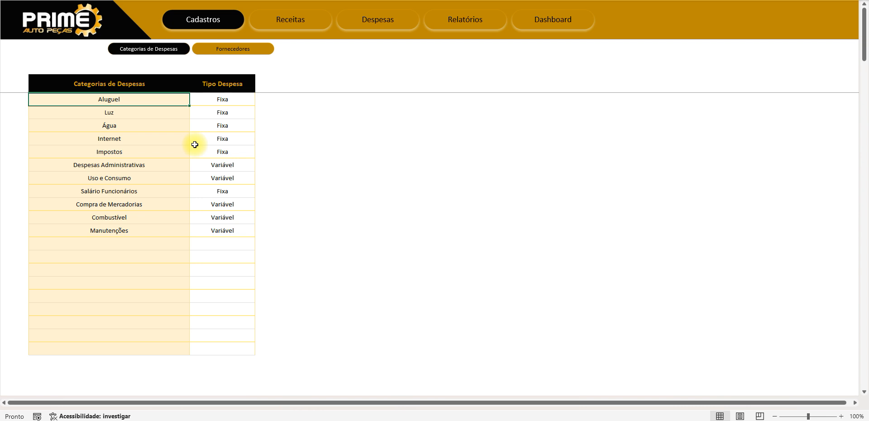
left_click_drag(149, 99, 161, 344)
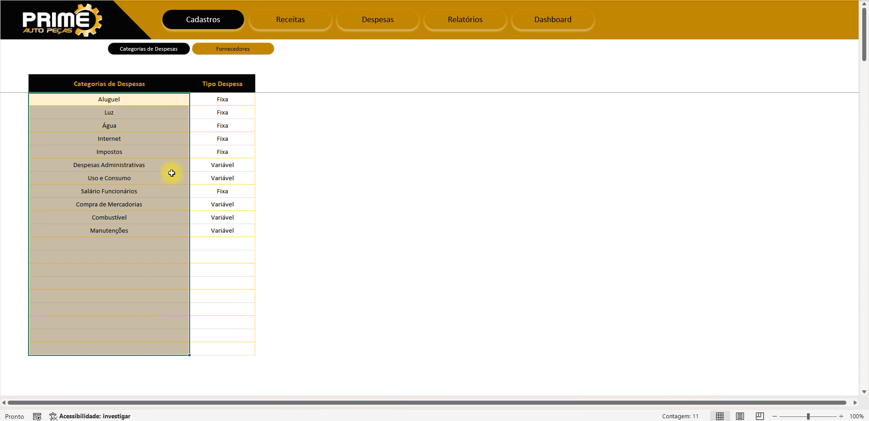
left_click(152, 114)
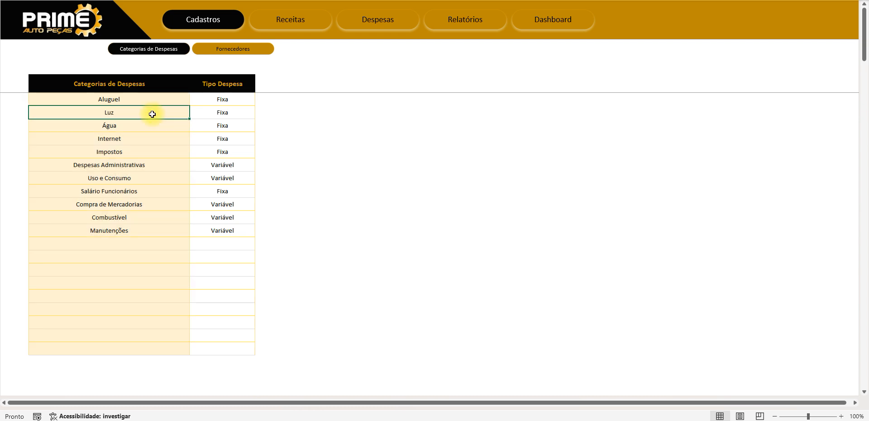
left_click(145, 153)
left_click(142, 168)
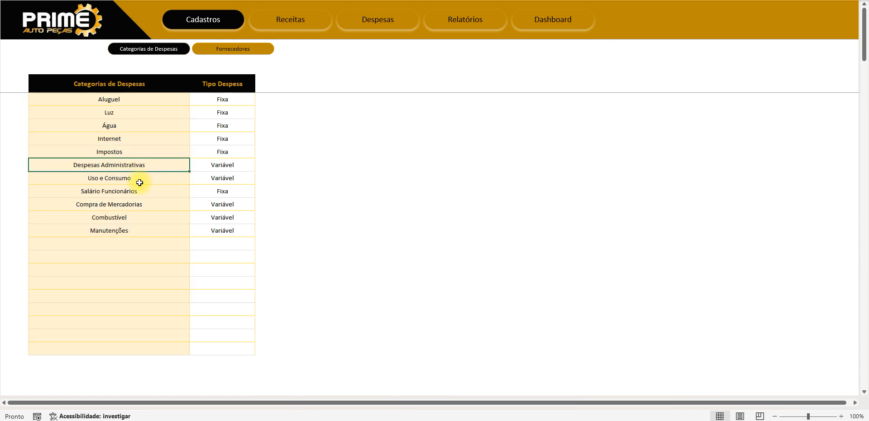
left_click(138, 180)
left_click(132, 194)
left_click(131, 206)
left_click(124, 218)
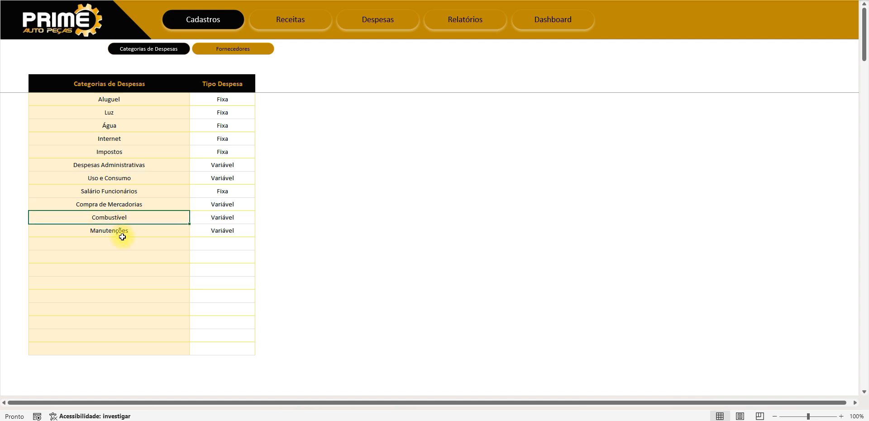
left_click(124, 231)
Step: Highlight the full Categorias de Despesas entry range, from Aluguel through the blank rows at the table's end
left_click_drag(139, 103, 149, 345)
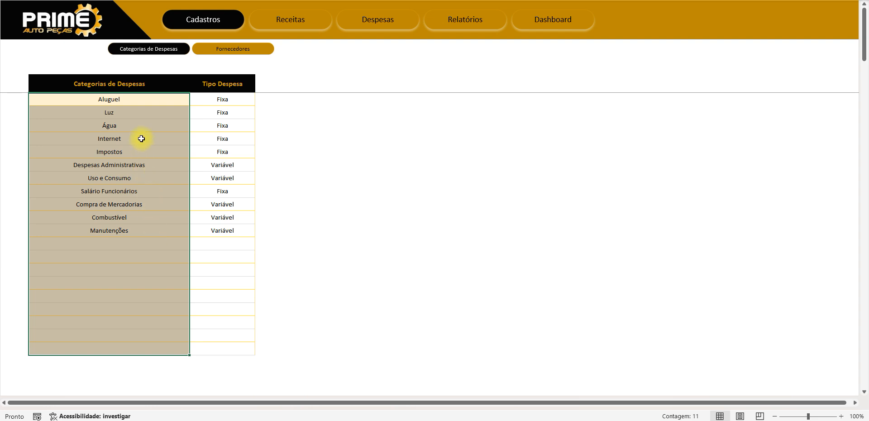
left_click(139, 114)
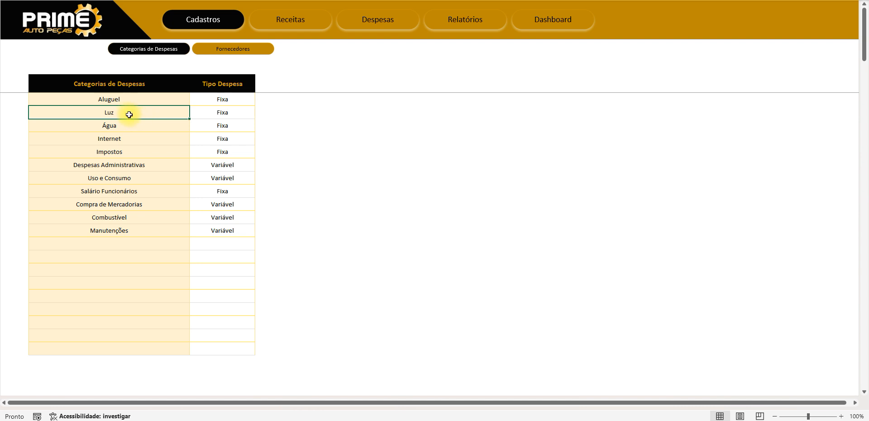
left_click_drag(130, 100, 138, 349)
left_click(143, 320)
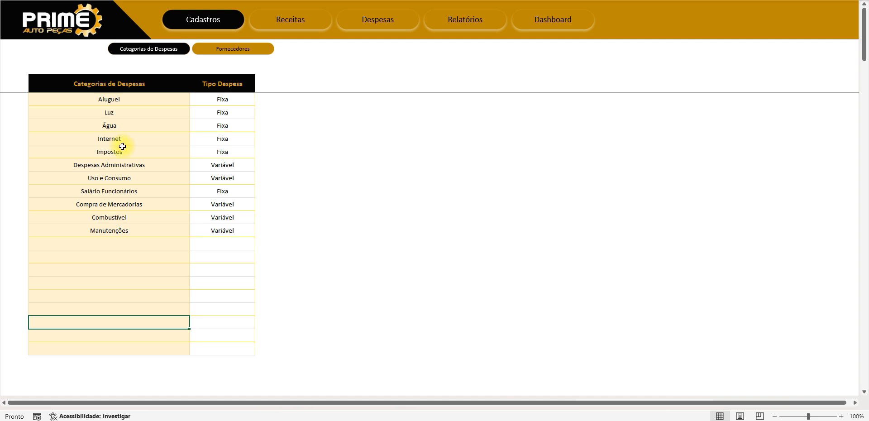
left_click_drag(122, 100, 122, 349)
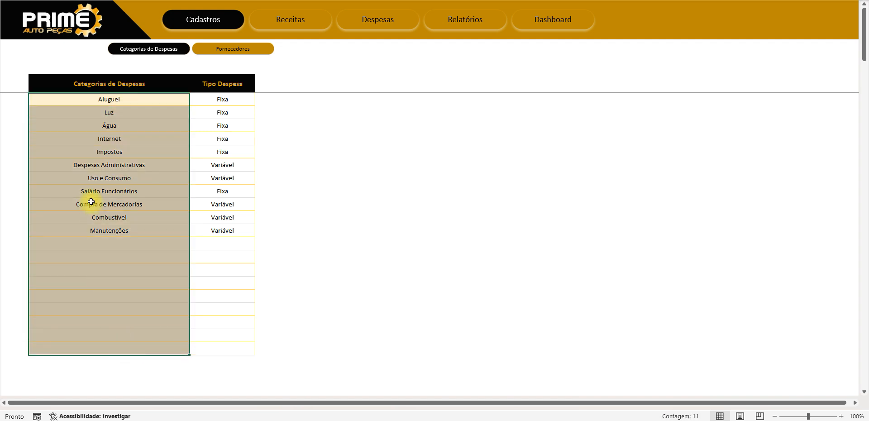
left_click(139, 112)
left_click(137, 102)
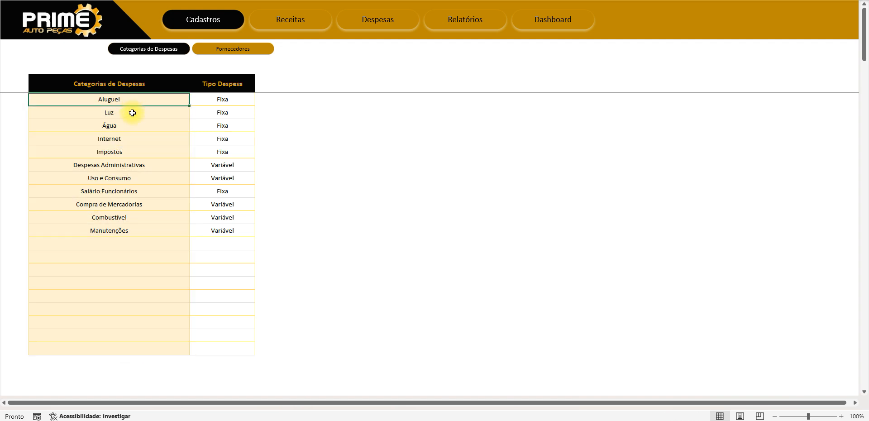
left_click(132, 113)
left_click_drag(131, 101, 129, 362)
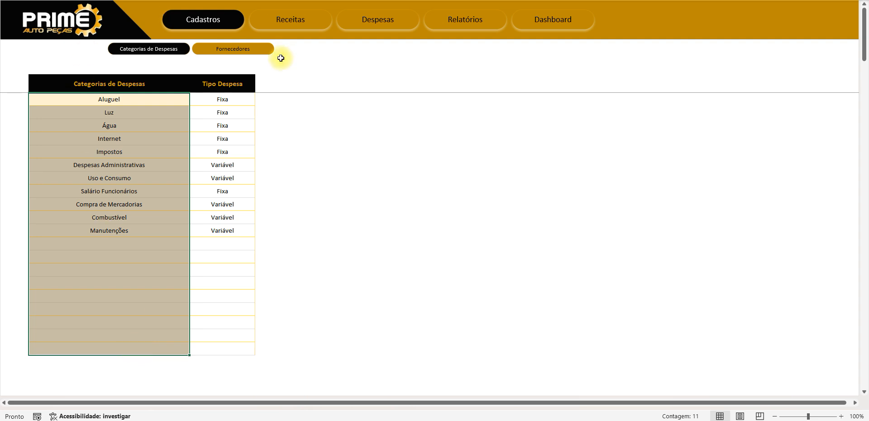
Step: Inspect the Tipo Despesa choices offered for the Aluguel and Luz categories without changing them
left_click(233, 100)
left_click(287, 113)
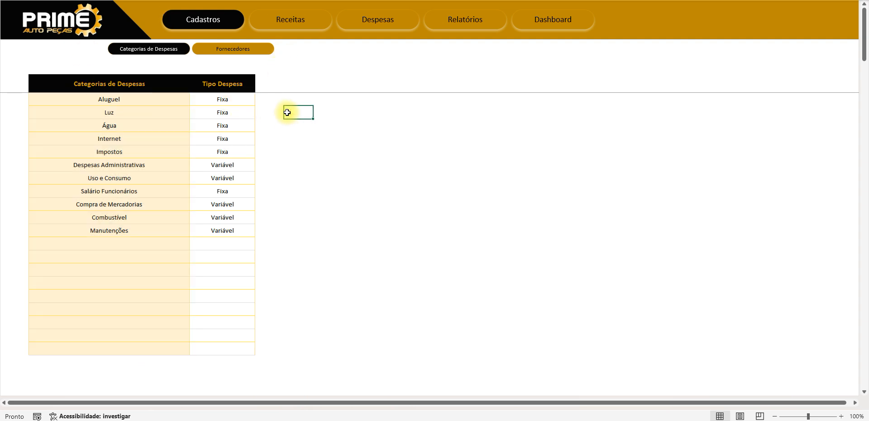
left_click(251, 102)
left_click(258, 101)
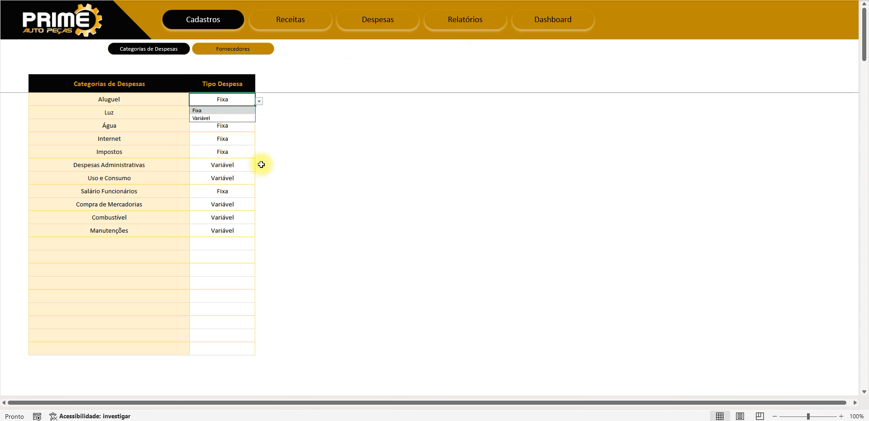
left_click(361, 199)
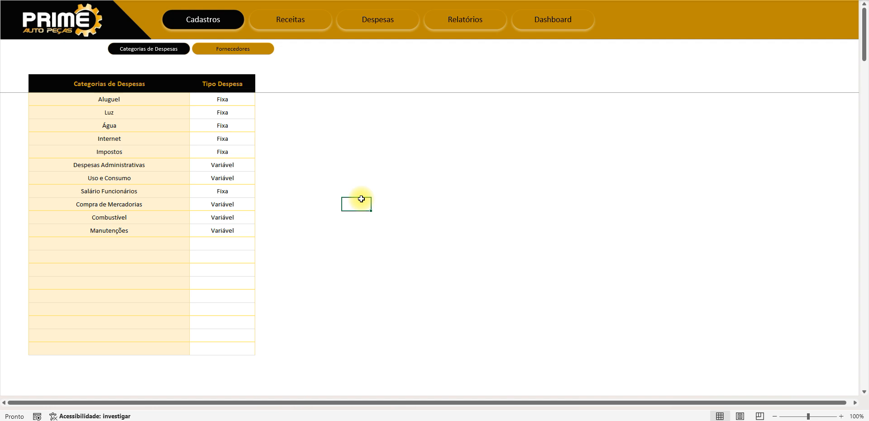
left_click(155, 98)
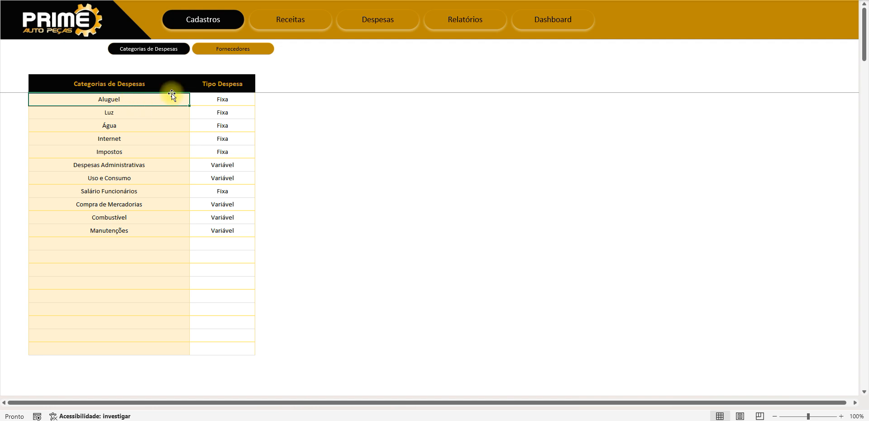
left_click(245, 102)
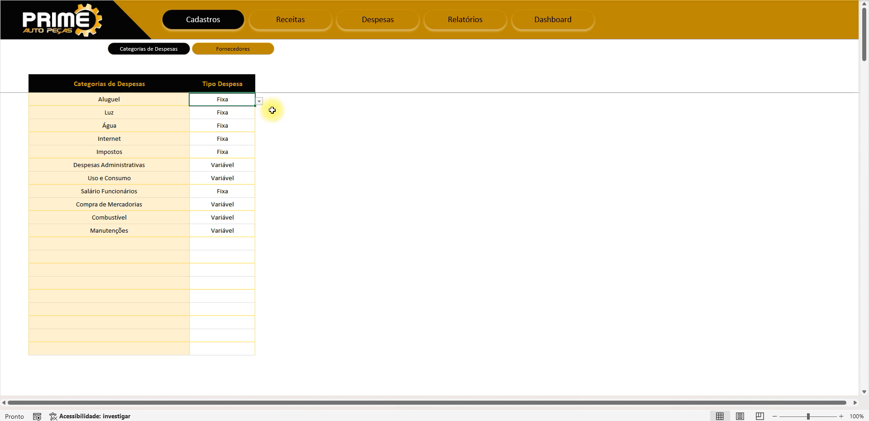
left_click(222, 112)
left_click(259, 114)
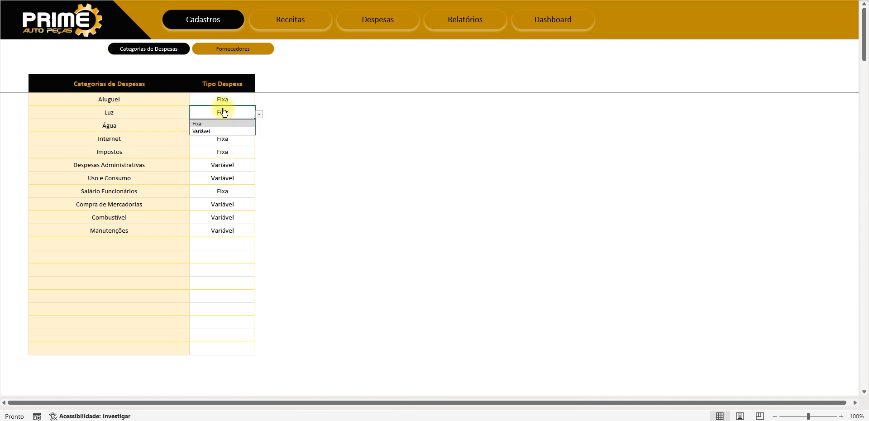
left_click(297, 191)
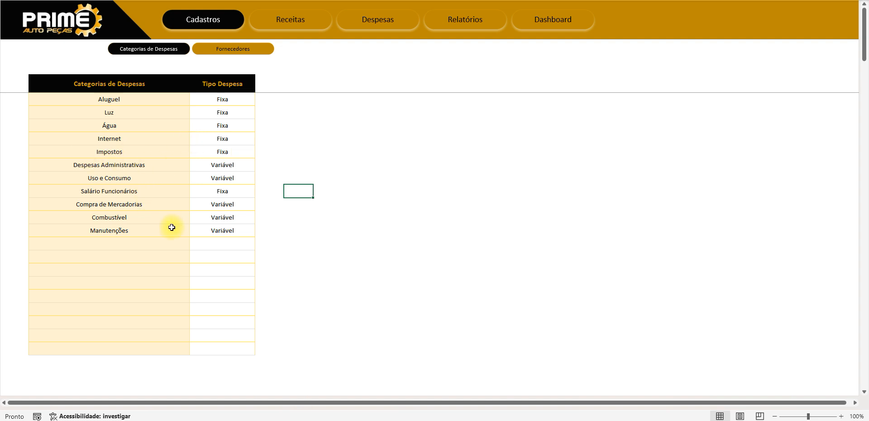
Step: Open the Fornecedores register and review its supplier name, CNPJ/CPF, Cidade, Telefone, Nome de Contato and Observações columns
left_click(252, 54)
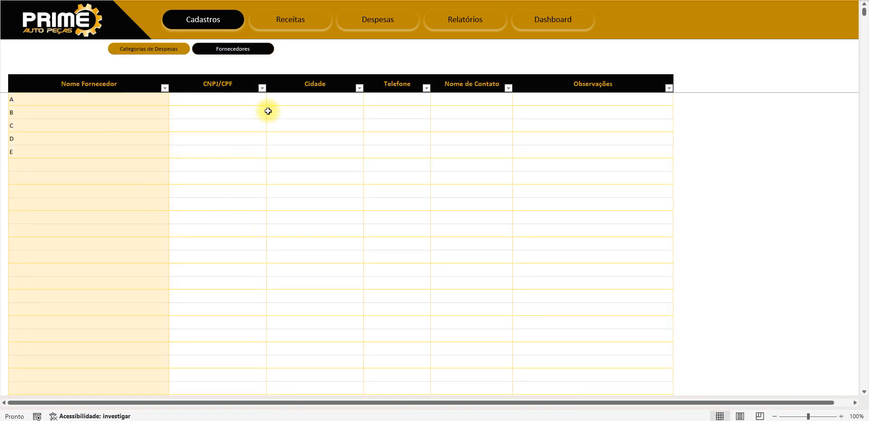
left_click(269, 137)
left_click(250, 136)
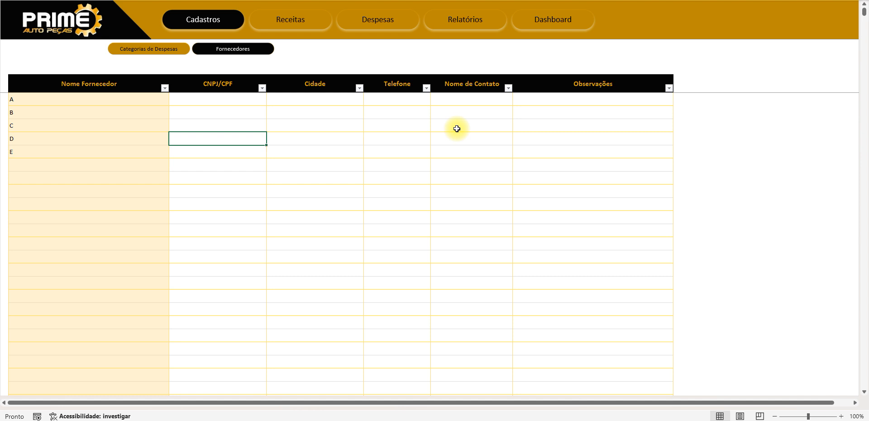
left_click_drag(108, 100, 100, 313)
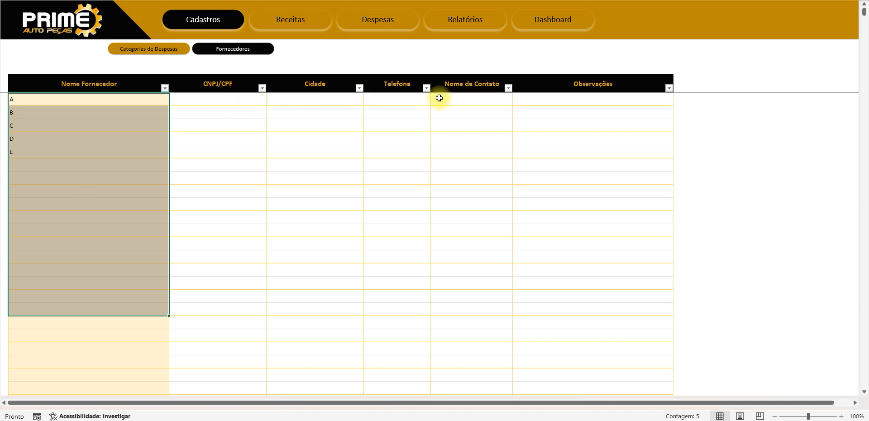
left_click(227, 99)
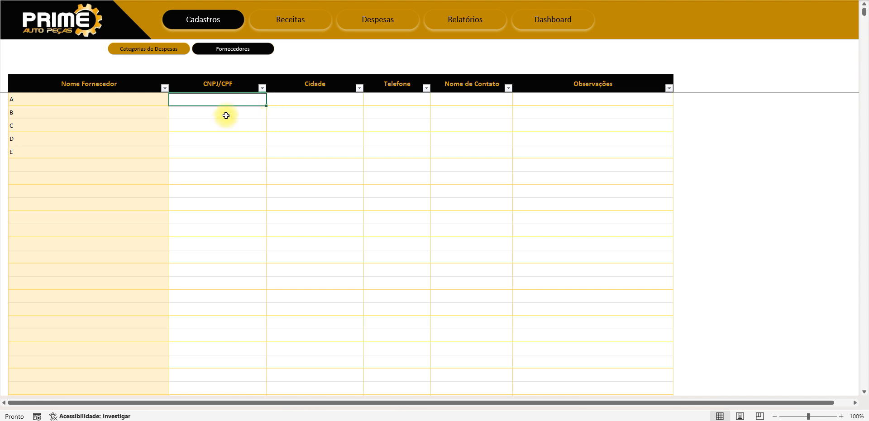
left_click(333, 99)
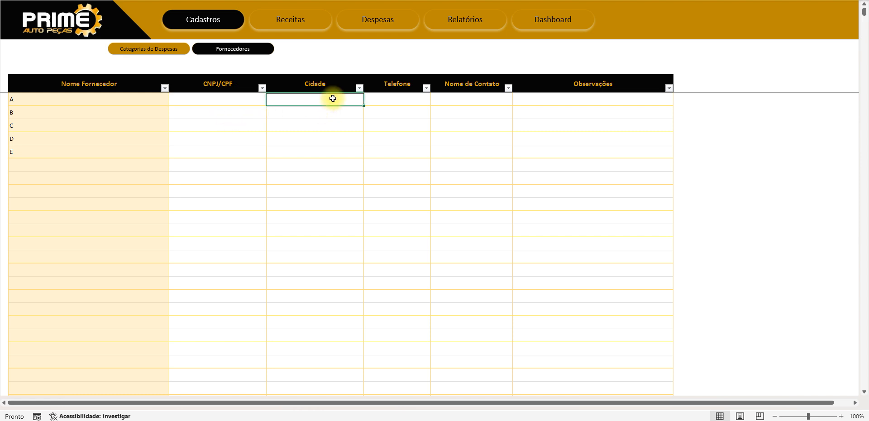
left_click(396, 98)
left_click(467, 100)
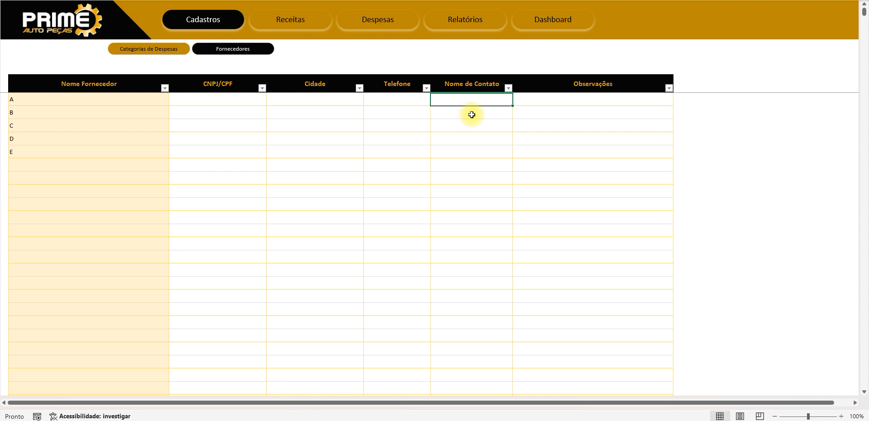
left_click(602, 101)
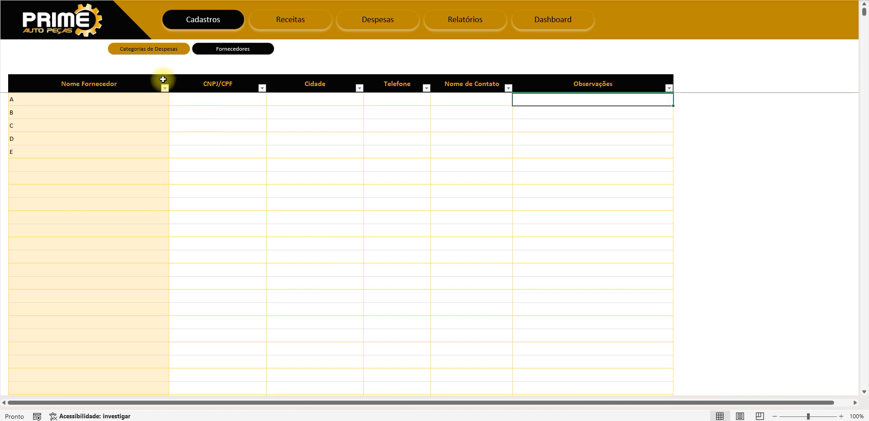
Step: Return to the Categorias de Despesas register and look over its full category entry range
left_click(202, 24)
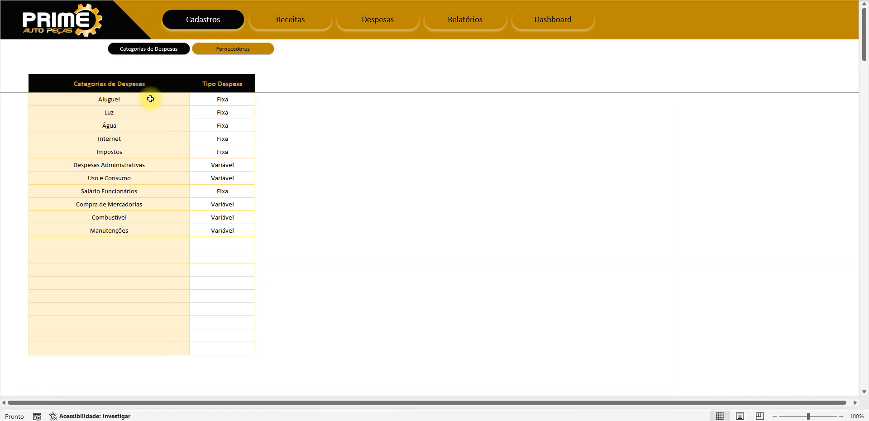
left_click_drag(151, 99, 151, 347)
left_click(151, 297)
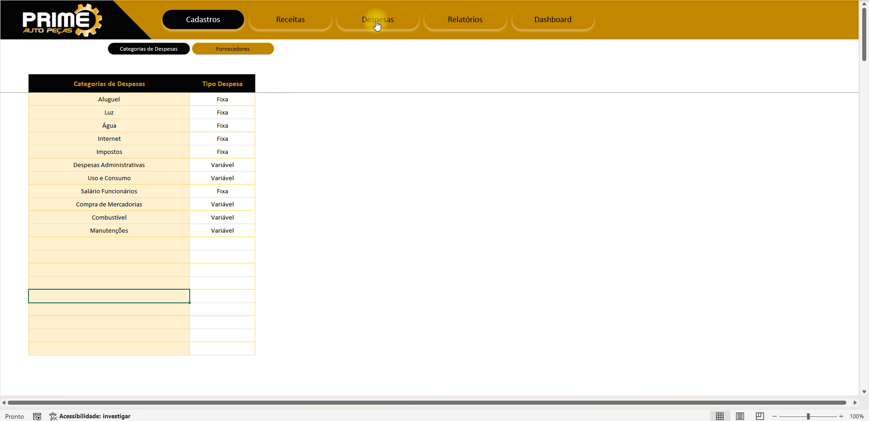
Step: Revisit the Fornecedores register, then open Receitas and go through its Data, Mês, Ano, Valor, Status and Descrição column headings
left_click(220, 52)
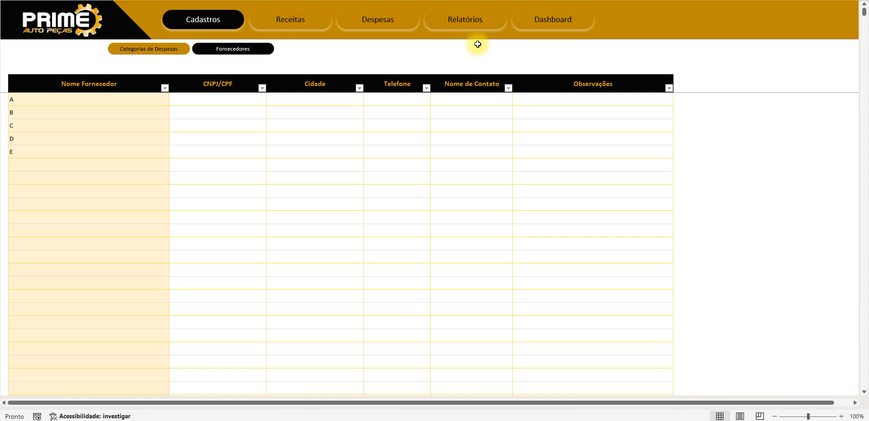
left_click(290, 22)
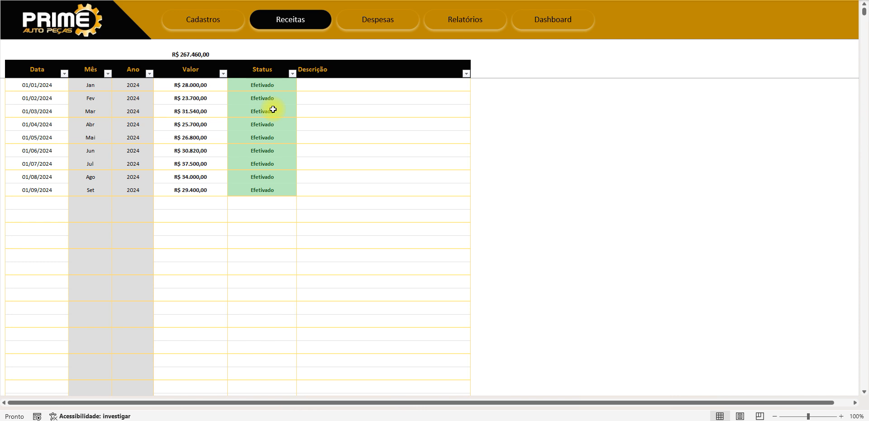
left_click(53, 71)
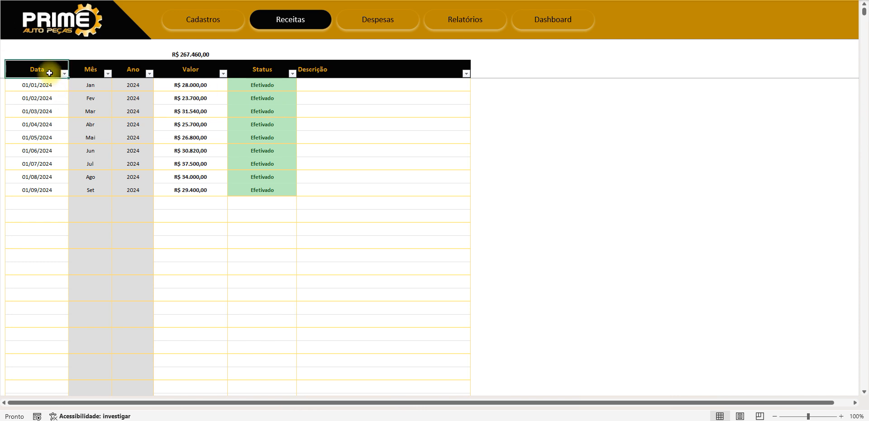
left_click(82, 70)
left_click(132, 70)
left_click(181, 69)
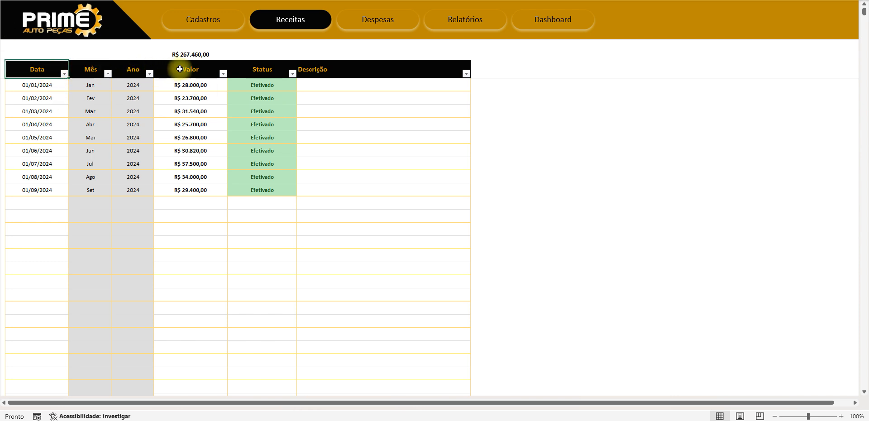
left_click(253, 70)
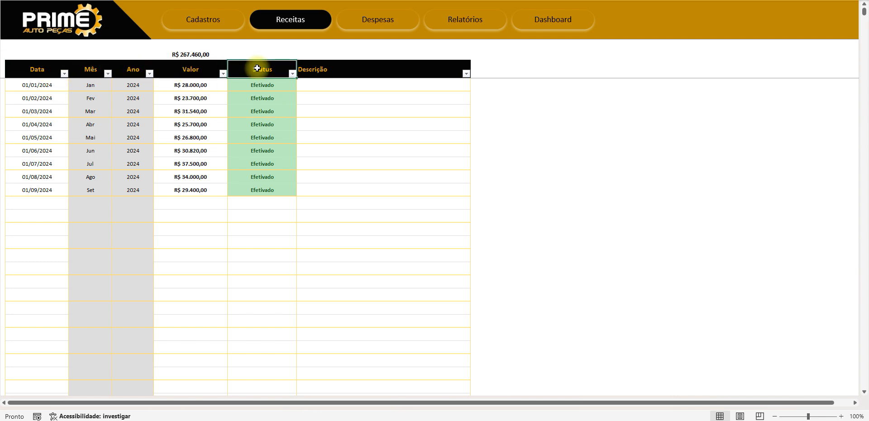
left_click(318, 67)
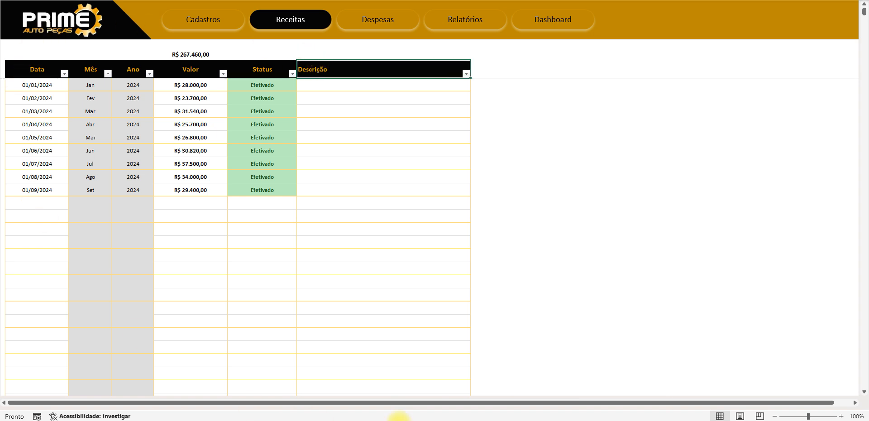
Step: Enter 01/09 as the Data of the first blank Receitas row and highlight that row's Mês and Ano cells
left_click_drag(43, 89, 40, 190)
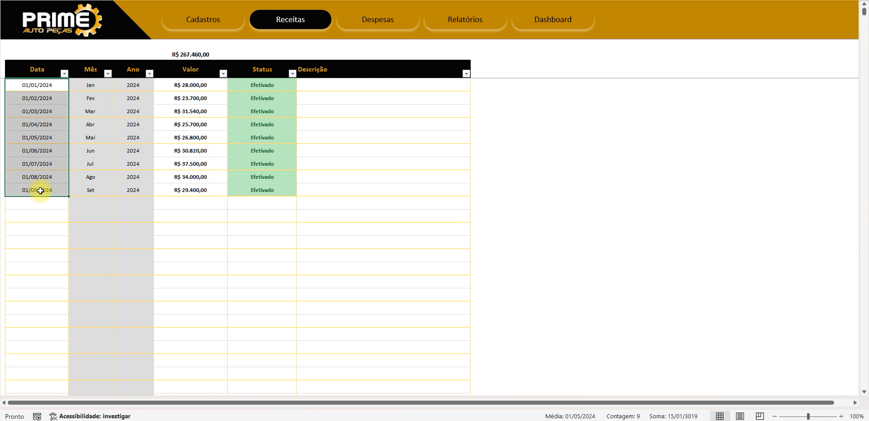
left_click(40, 86)
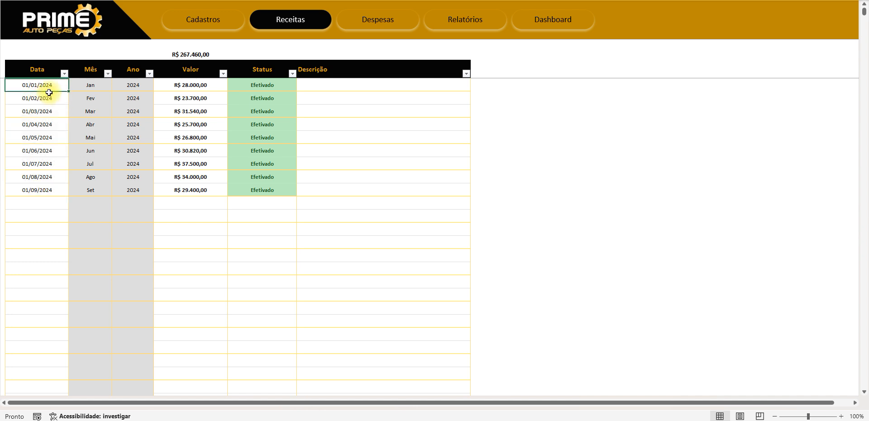
left_click(31, 202)
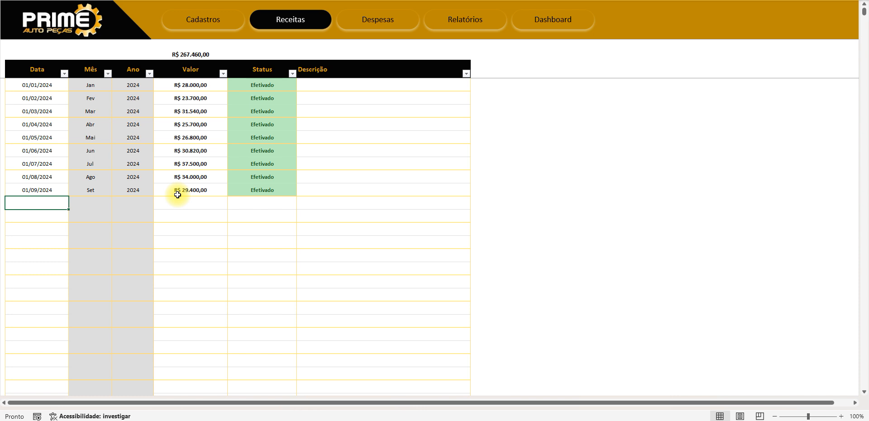
type("01/09")
key("Return")
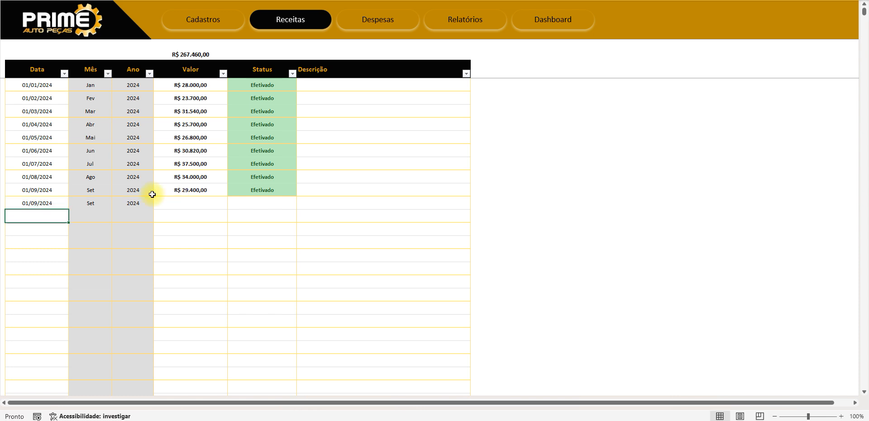
left_click_drag(86, 202, 138, 199)
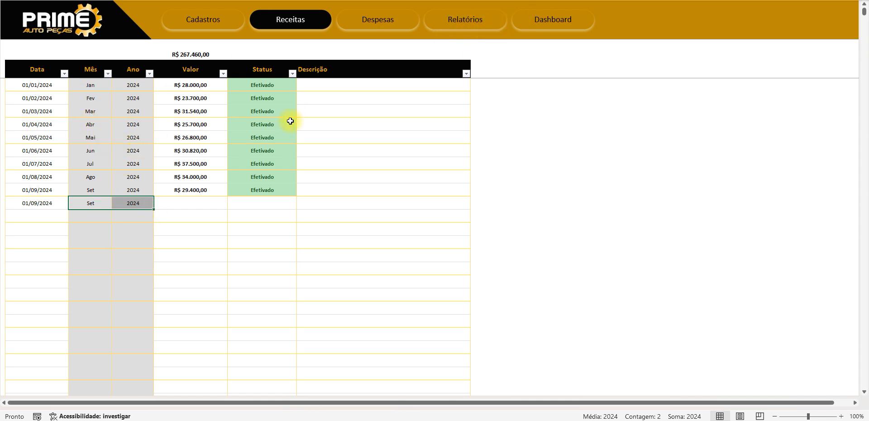
left_click(141, 145)
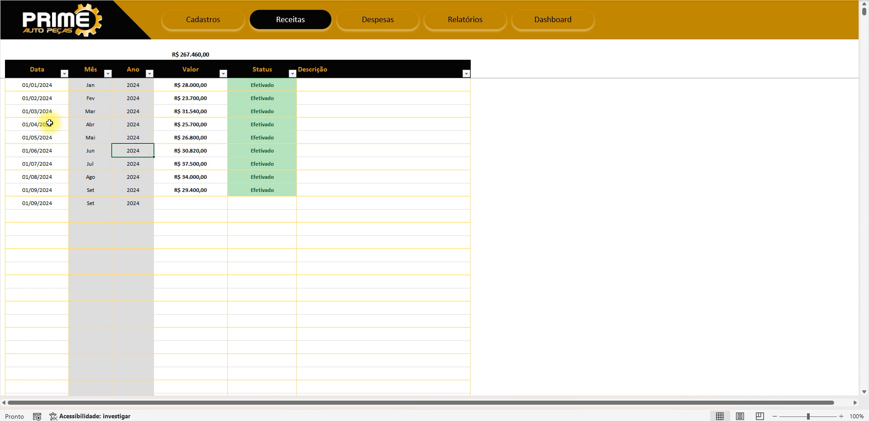
Step: Look through the Receitas table and inspect the filter choices for the Mês and Ano columns without applying any filter
scroll(49, 123, "down", 5)
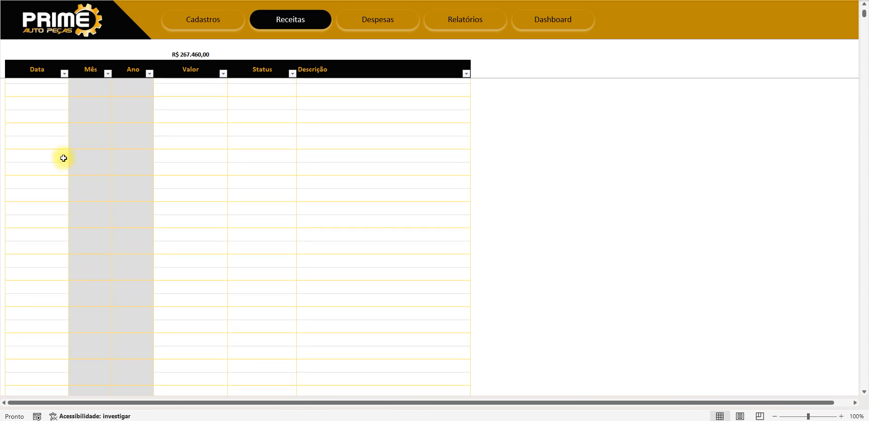
scroll(64, 158, "up", 5)
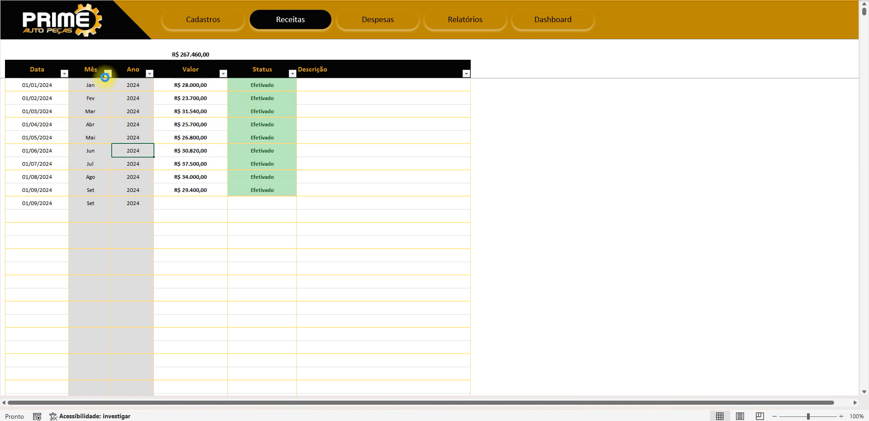
left_click(108, 73)
left_click(216, 156)
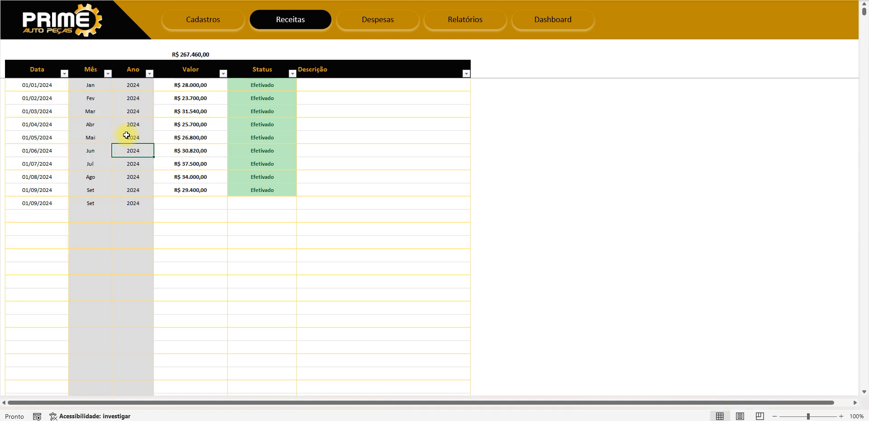
left_click(149, 73)
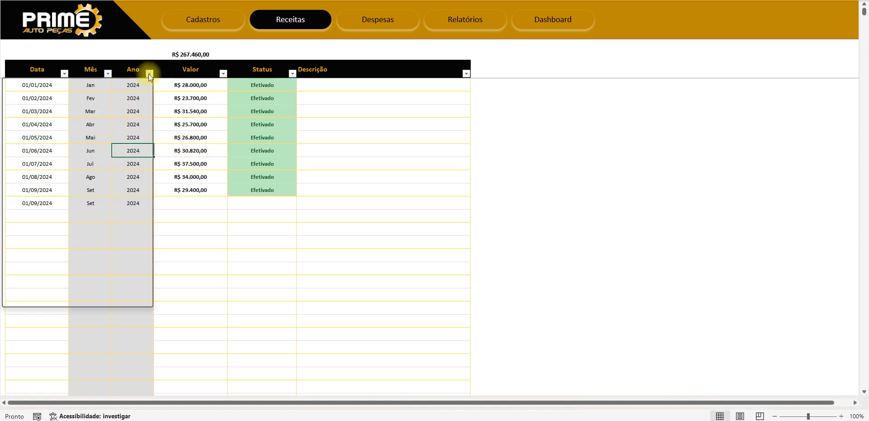
left_click(175, 143)
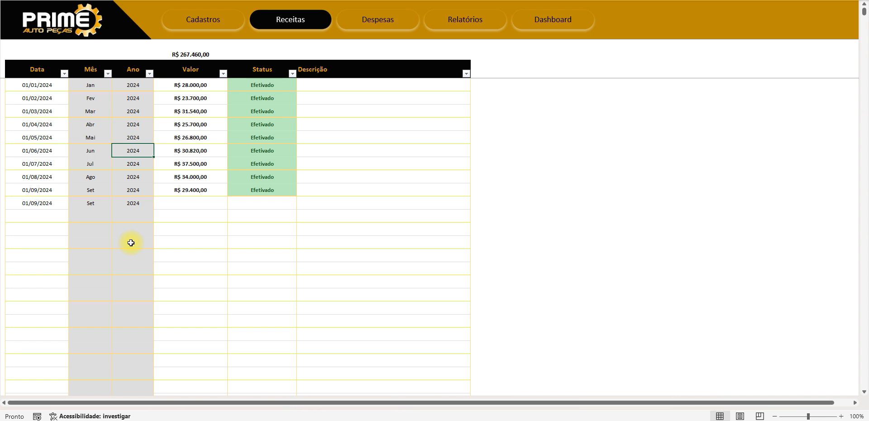
left_click(108, 74)
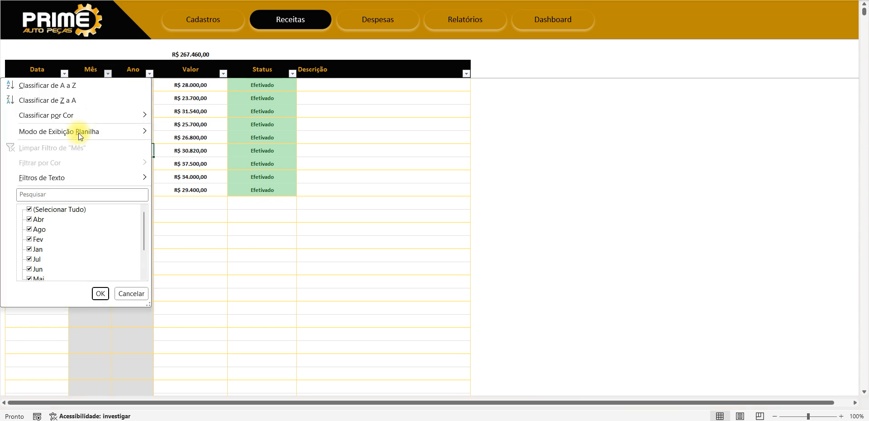
left_click(47, 209)
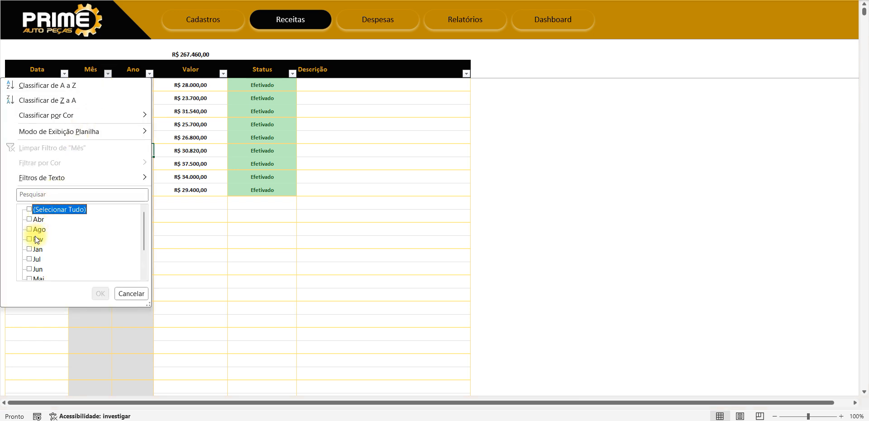
left_click(173, 251)
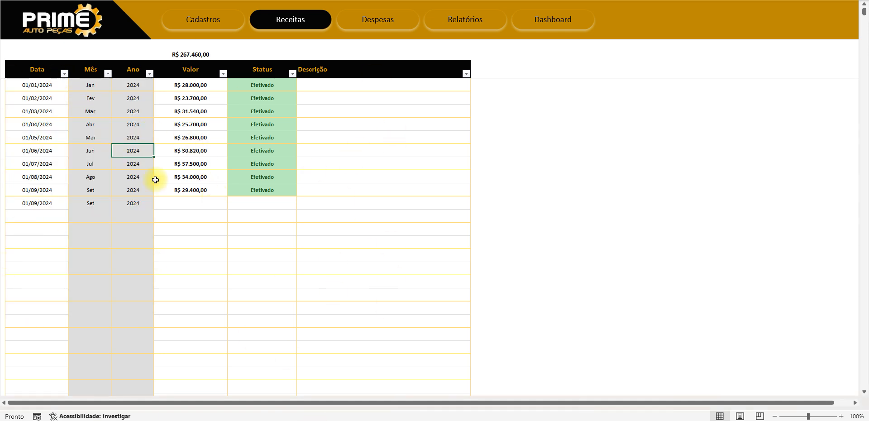
Step: Review the Data and Valor cells of the last dated Receitas row and the blank Data cell below it
left_click(44, 206)
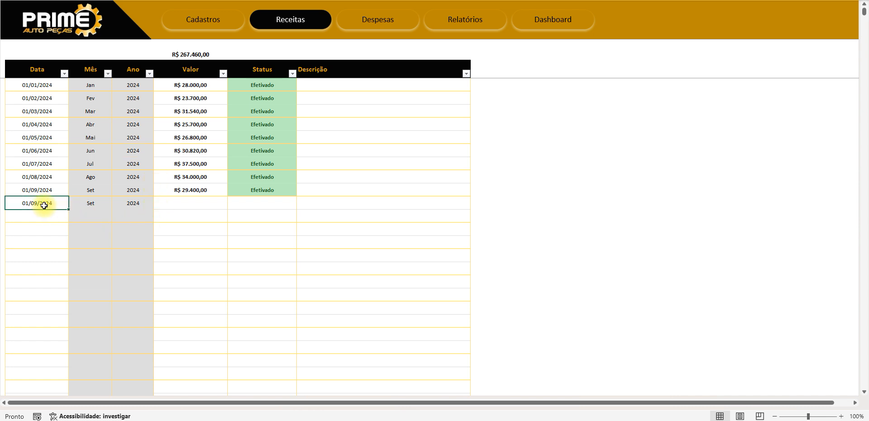
left_click(193, 203)
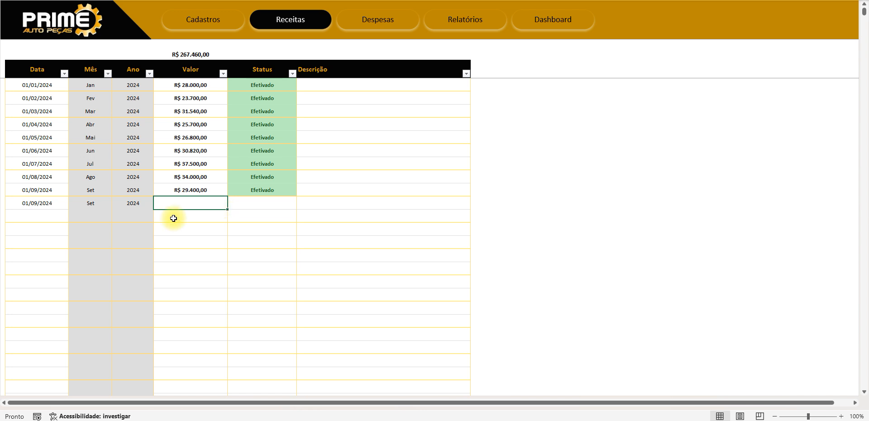
left_click_drag(43, 151, 48, 243)
left_click(37, 211)
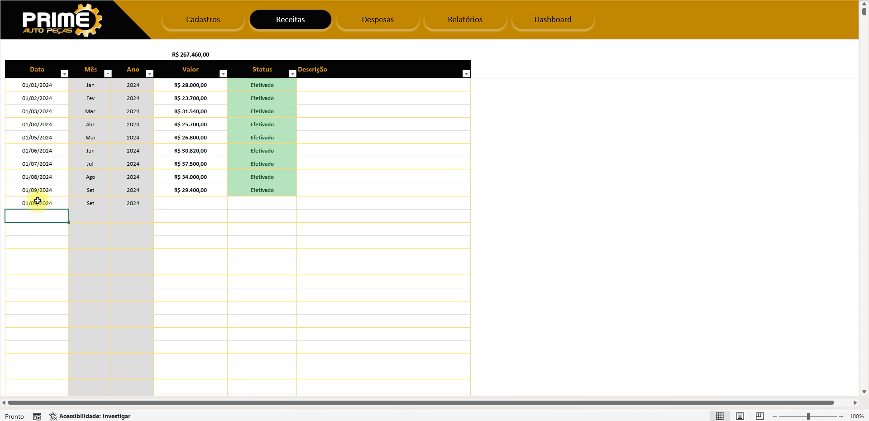
left_click(37, 202)
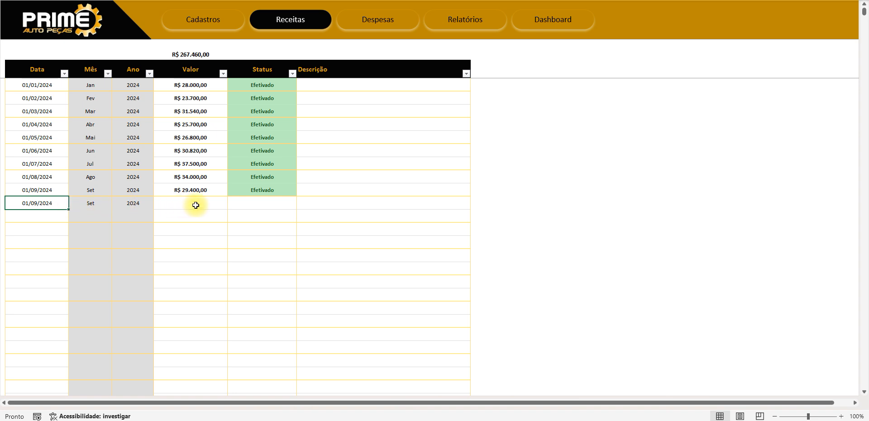
Step: Examine the January entry's Data and Valor cells and highlight the column ranges of existing dates and amounts in Receitas
left_click_drag(52, 85, 54, 191)
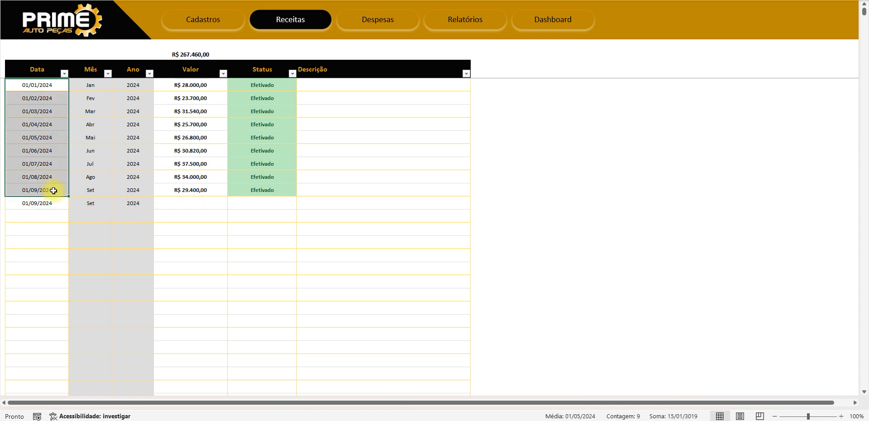
left_click(42, 85)
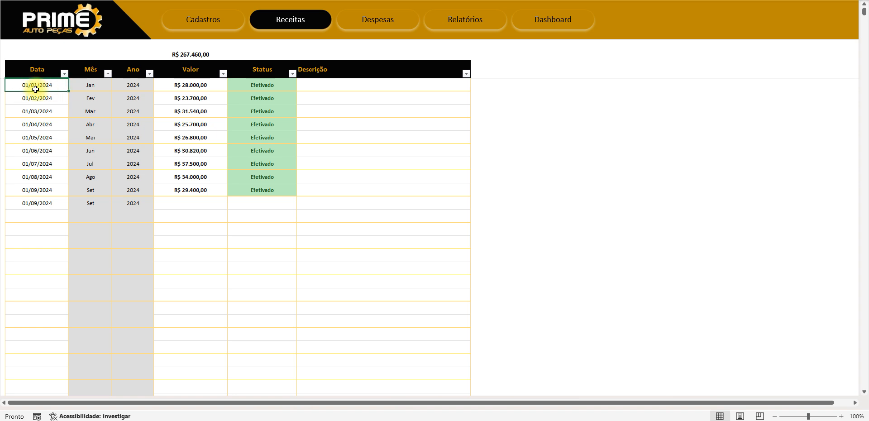
left_click(182, 85)
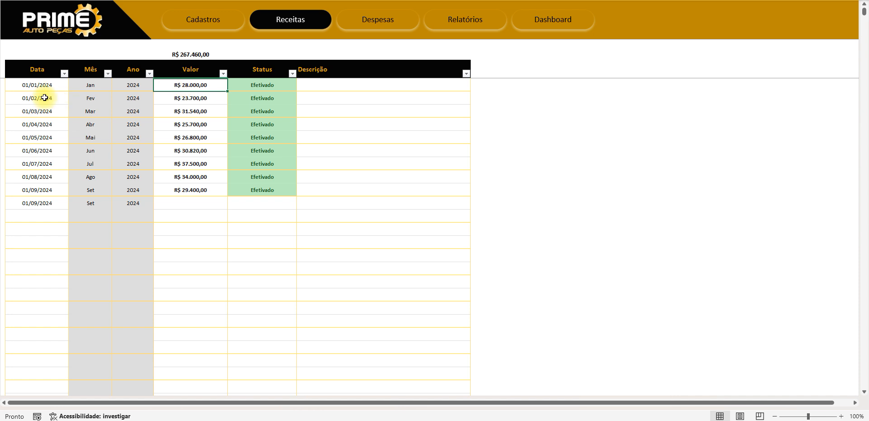
left_click(38, 85)
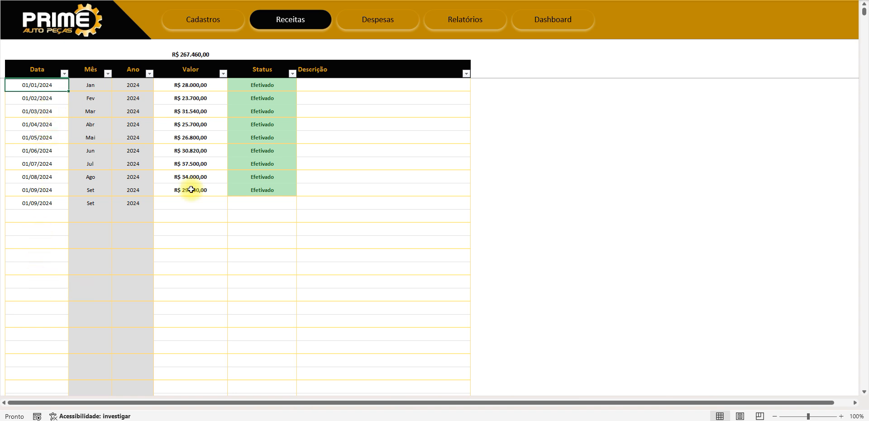
left_click(193, 86)
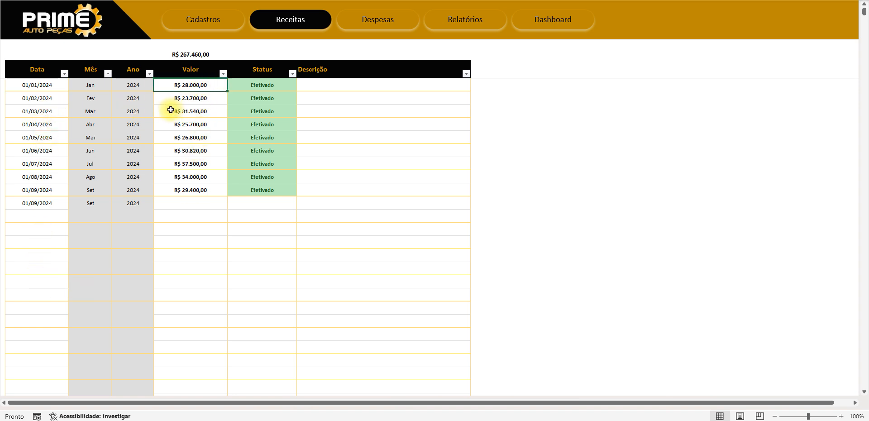
left_click(290, 84)
left_click_drag(185, 87, 184, 205)
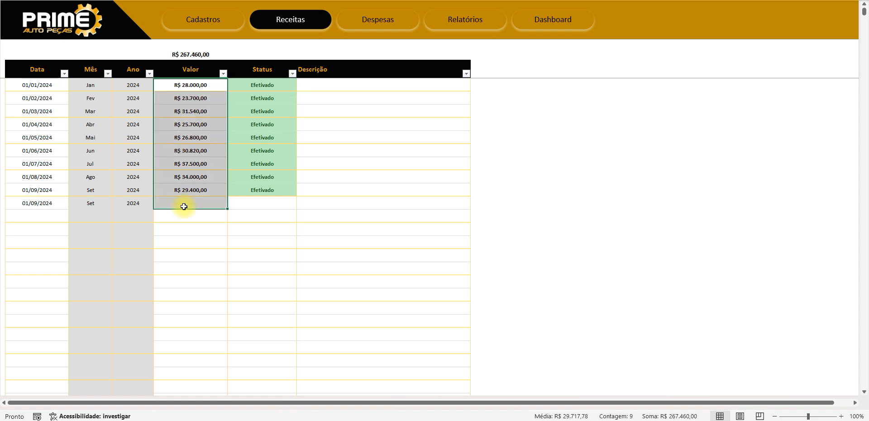
Step: Try to replace the Valor of the first September entry with the text "fsd" and discard the attempt
left_click(187, 192)
type("fsd")
key("Down")
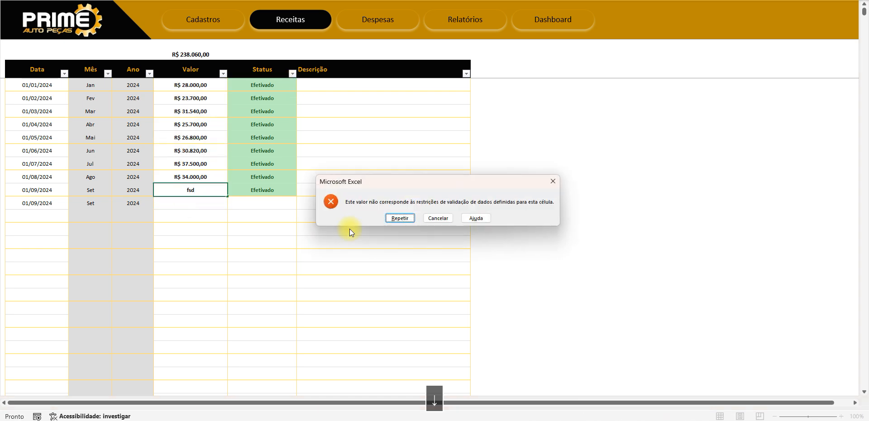
key("Escape")
Step: Try to enter the text "fsdfa" as the Valor of the second September entry and discard the attempt
key("Left")
key("Left")
key("Left")
key("Right")
key("Right")
key("Right")
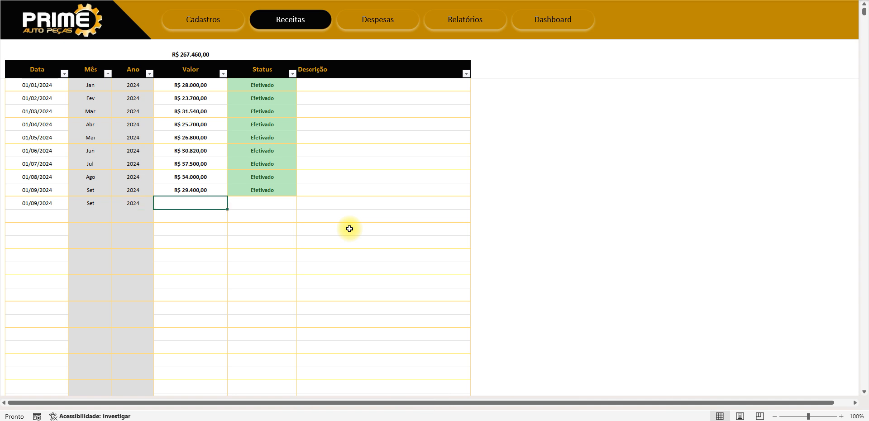
key("Up")
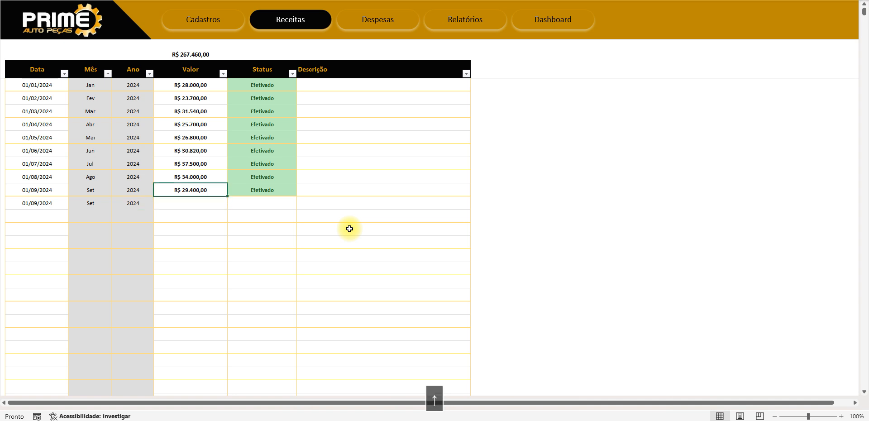
key("Down")
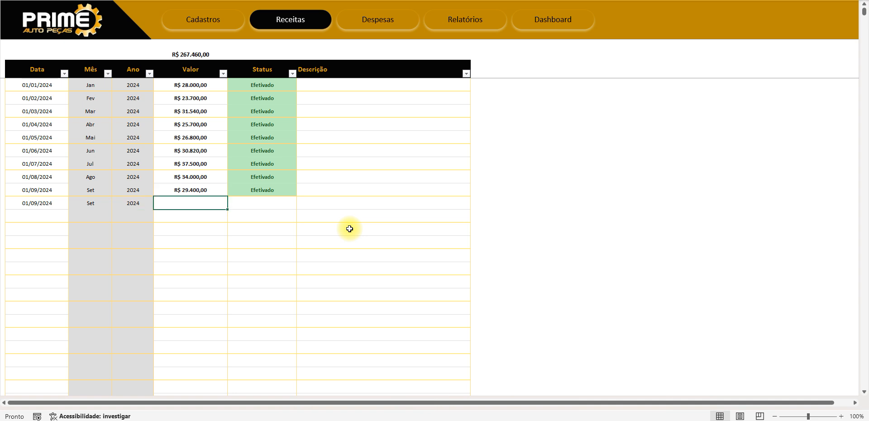
type("fsdfa")
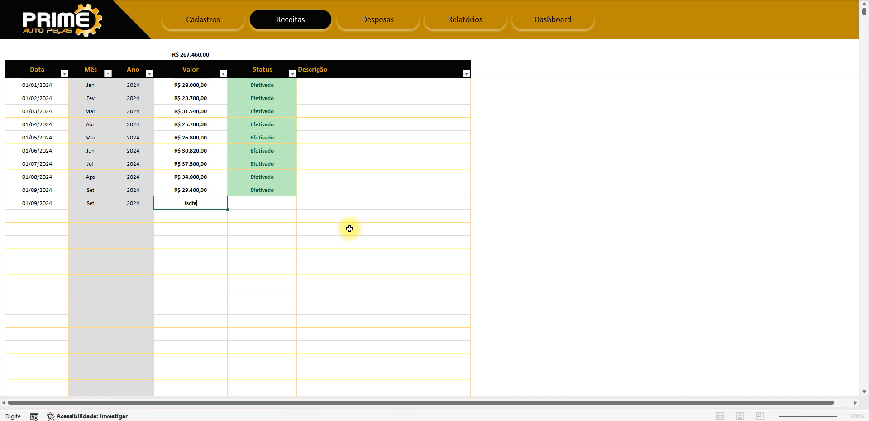
left_click(349, 229)
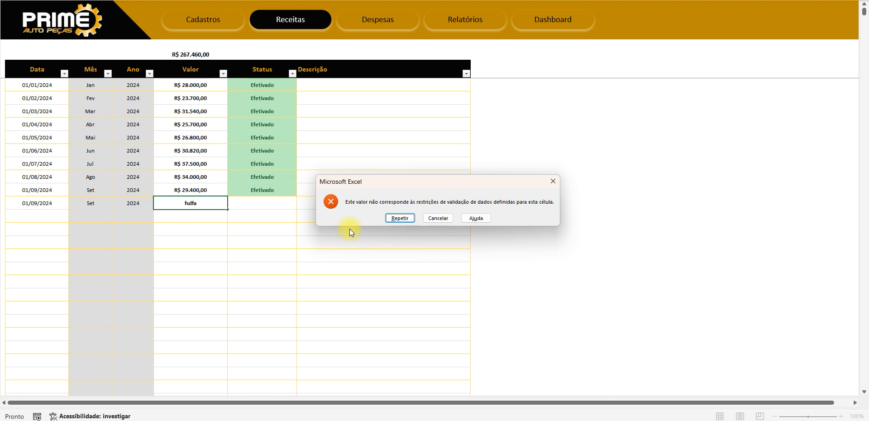
key("Escape")
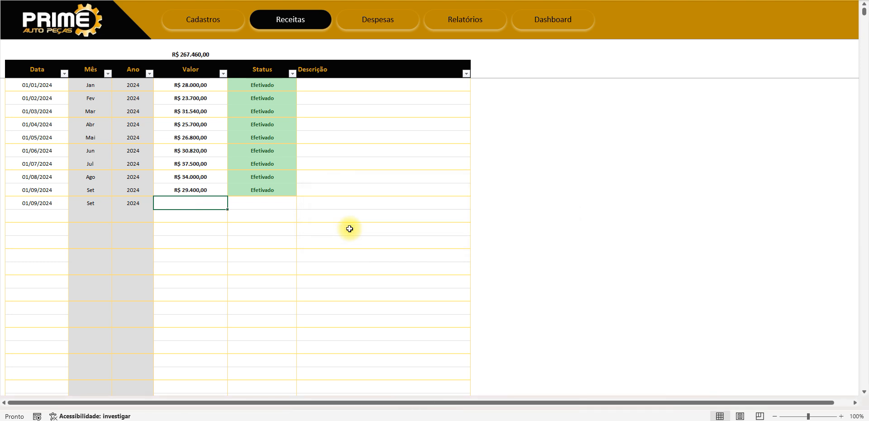
Step: Enter 1 and then 500000 as the Valor of the second September entry
type("1")
key("Return")
key("Up")
key("Up")
key("Down")
type("500000")
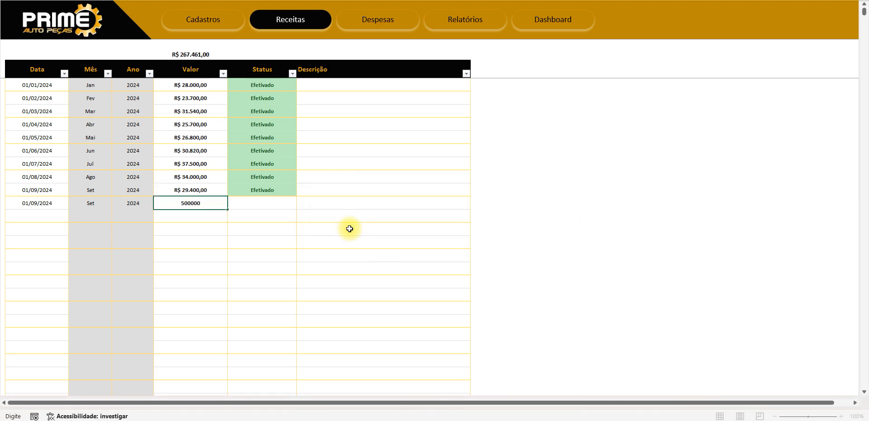
key("Return")
Step: Clear the Valor of the second September entry
key("Up")
type("a")
key("Return")
key("Escape")
key("Delete")
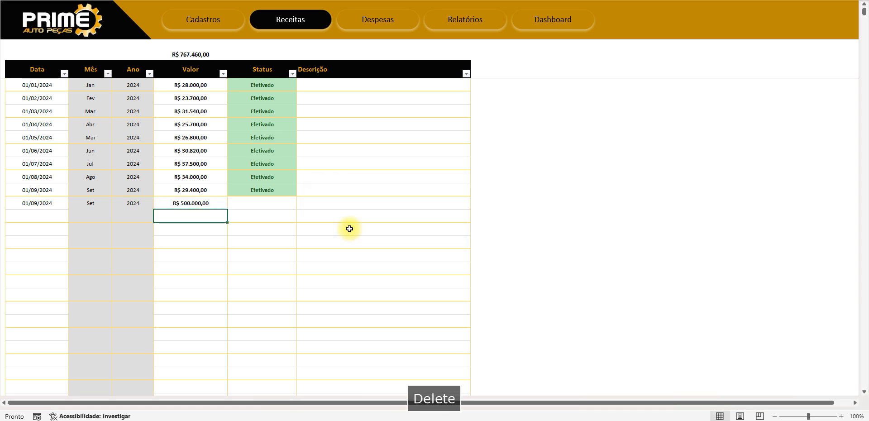
Step: Try to replace the Data of the second September entry with the text "fdja" and discard the attempt
key("Left")
key("Left")
key("Left")
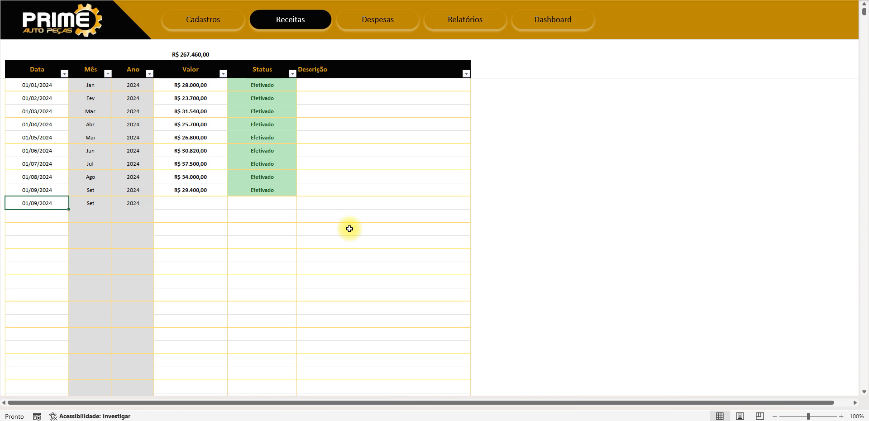
type("fdja")
key("Return")
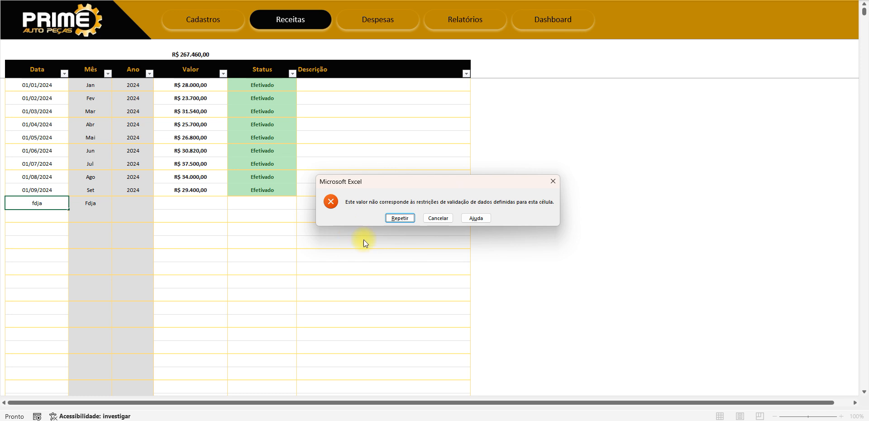
key("Escape")
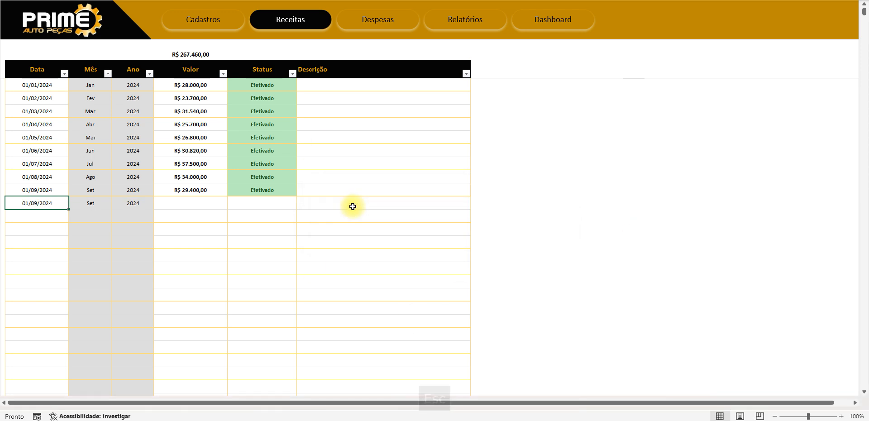
Step: Try 05/09 as the Data of the second September entry, undo it, and clear that date
type("05/09")
key("Escape")
type("05/09")
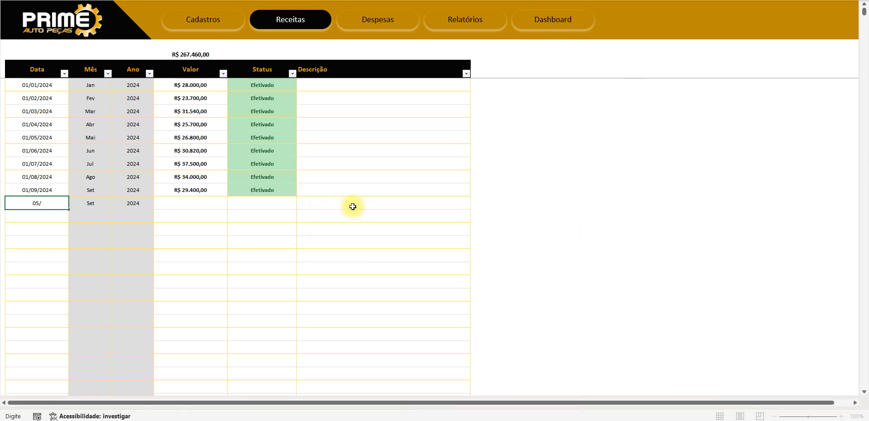
key("Return")
key("ctrl+z")
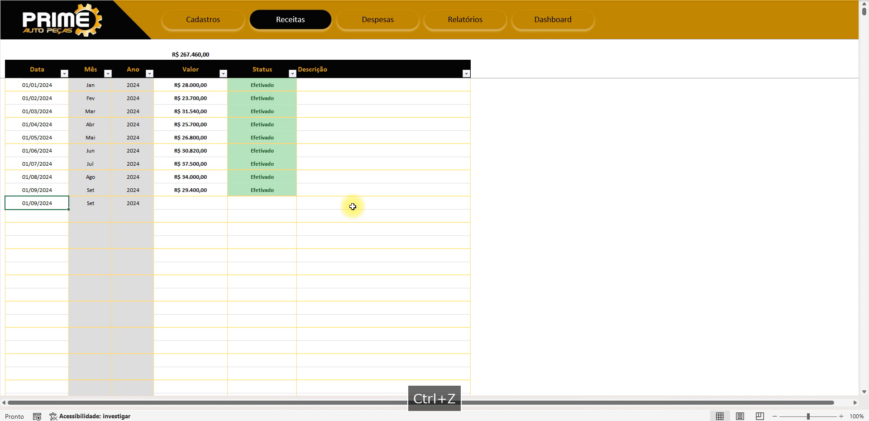
key("Delete")
Step: Inspect the Status choices offered for the September entry without changing the selection
key("Right")
key("Right")
key("Right")
key("Up")
key("Right")
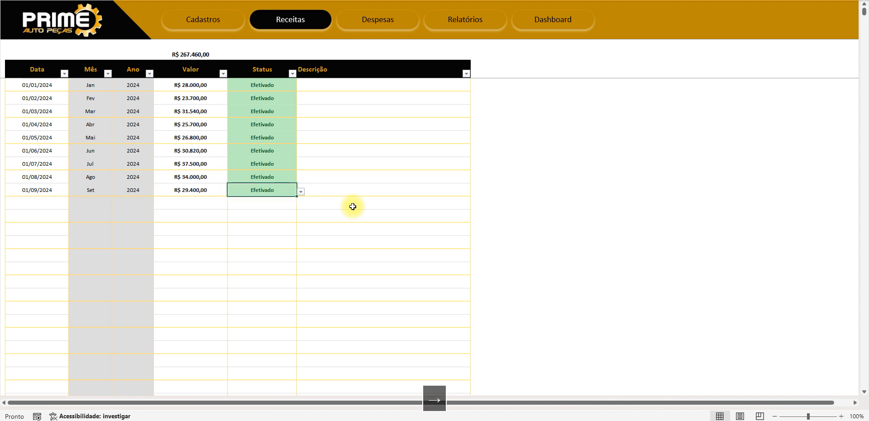
left_click(300, 193)
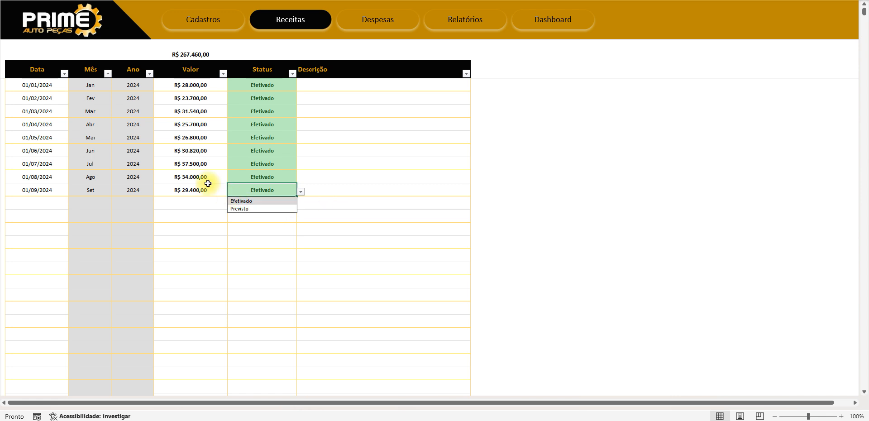
left_click(150, 180)
Step: Highlight the Status cells from January to September and the September entry's cells from Data to Valor
left_click_drag(263, 86, 266, 188)
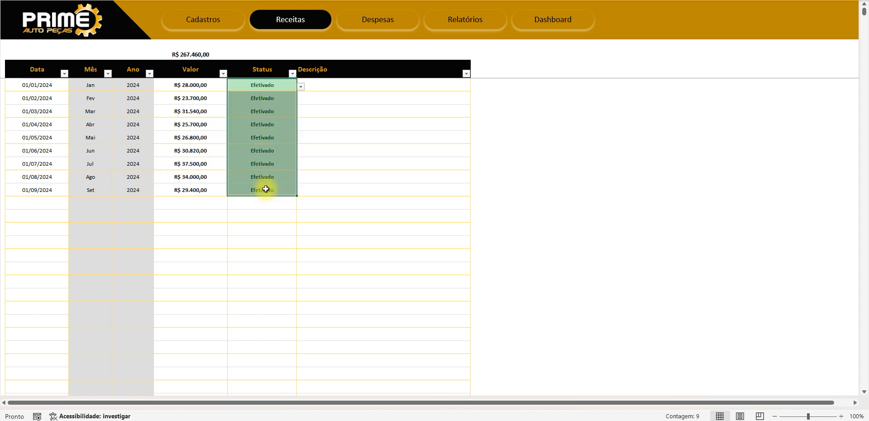
left_click(49, 192)
left_click_drag(50, 191, 219, 189)
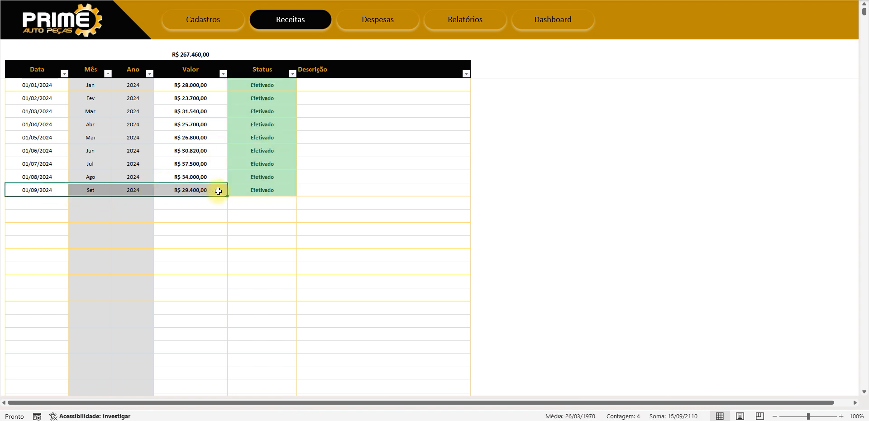
left_click(219, 190)
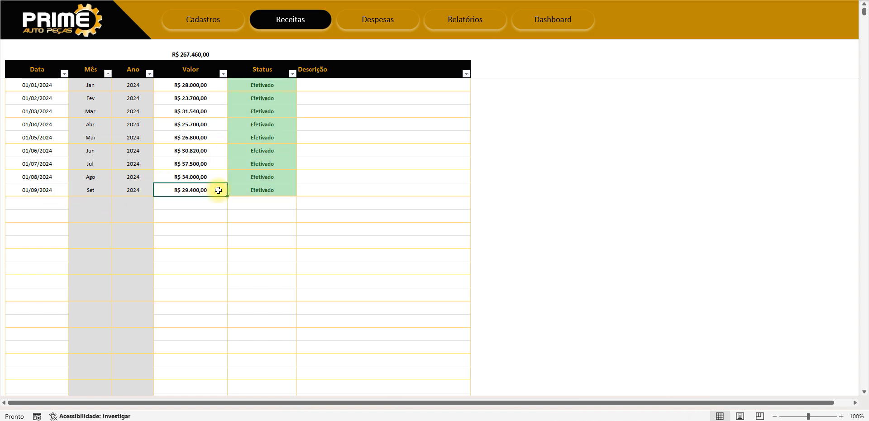
Step: Choose Efetivado as the Status of the September entry
left_click(265, 190)
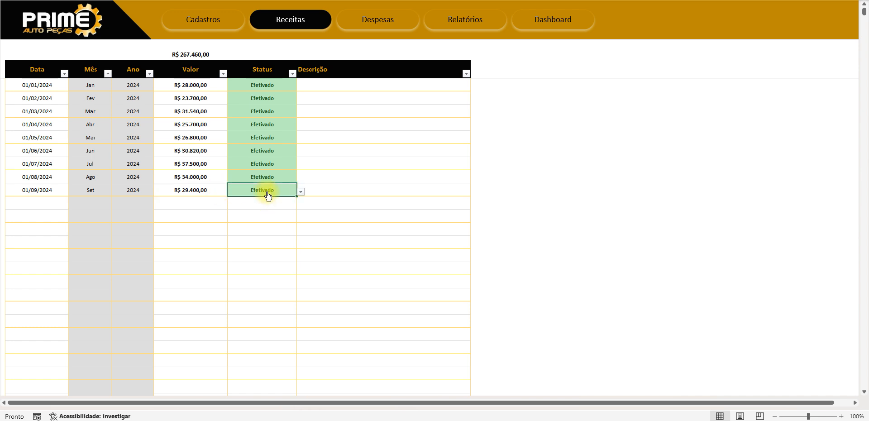
left_click(300, 192)
left_click(268, 202)
Step: Enter the dates 01/10, 01/11 and 01/12 in the three blank Data cells below the September entry
left_click(44, 197)
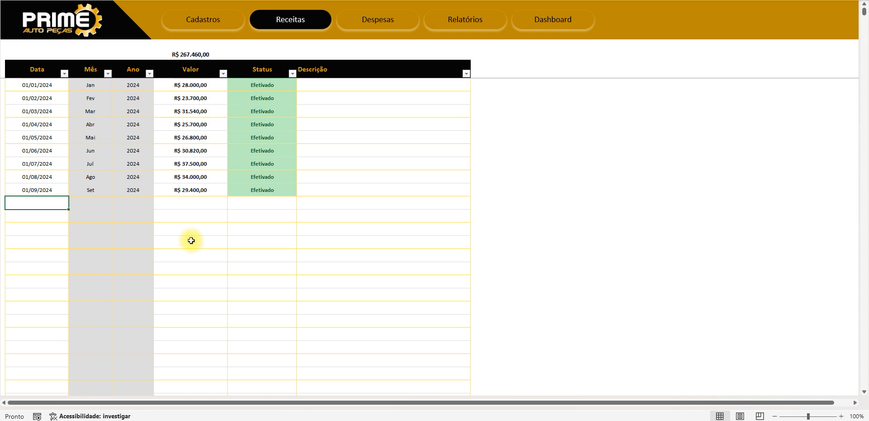
type("01/10")
key("Return")
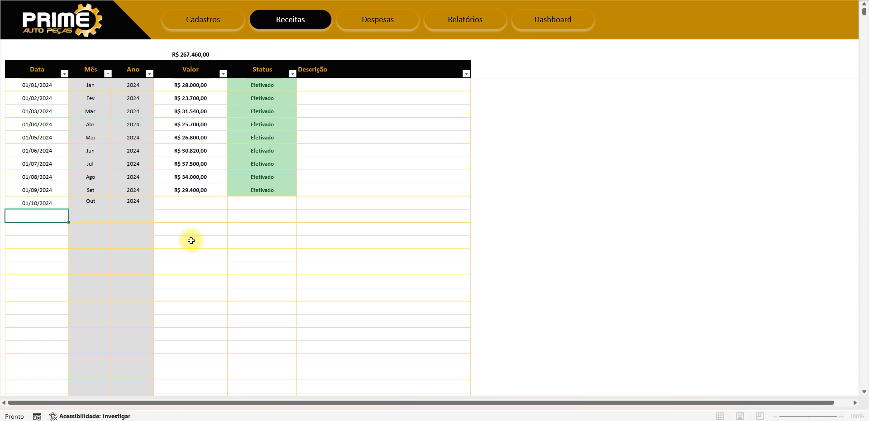
type("01/11")
key("Return")
type("01/12")
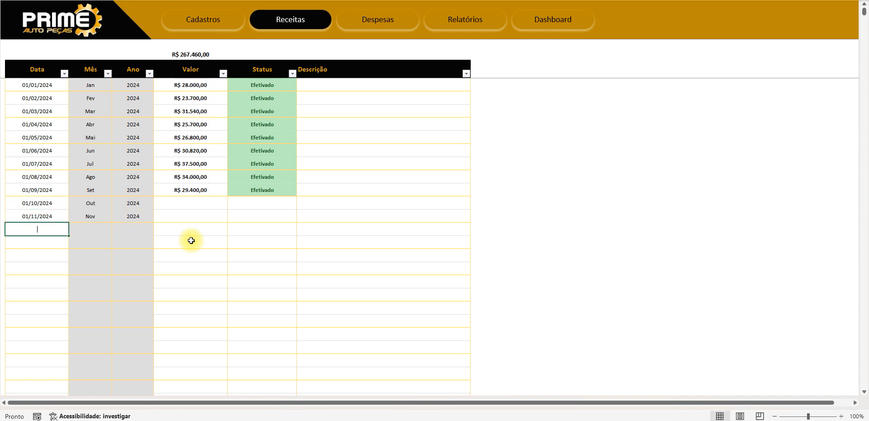
key("Return")
Step: Set the October entry's Valor to 50000 and copy it to the November and December entries
key("Up")
key("Up")
key("Up")
key("Right")
key("Right")
key("Right")
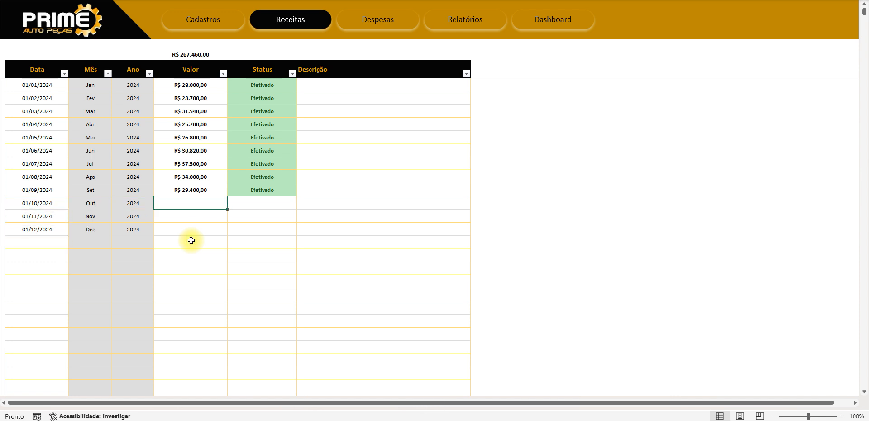
type("50000")
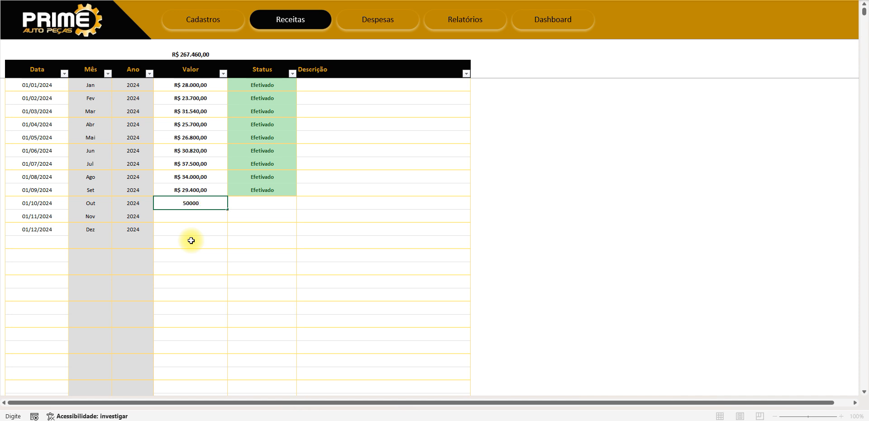
key("Return")
key("Up")
key("ctrl+c")
key("Down")
key("shift+Down")
key("ctrl+v")
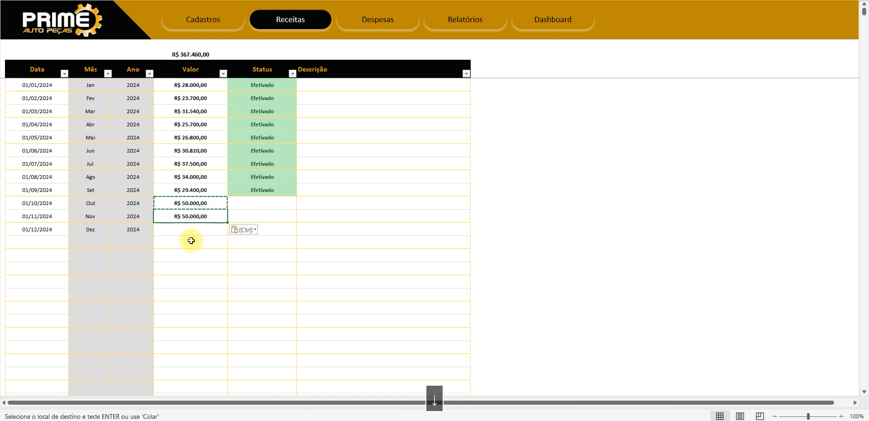
key("Escape")
Step: Set the October entry's Status to Previsto and copy it to the November and December entries
key("Right")
key("Up")
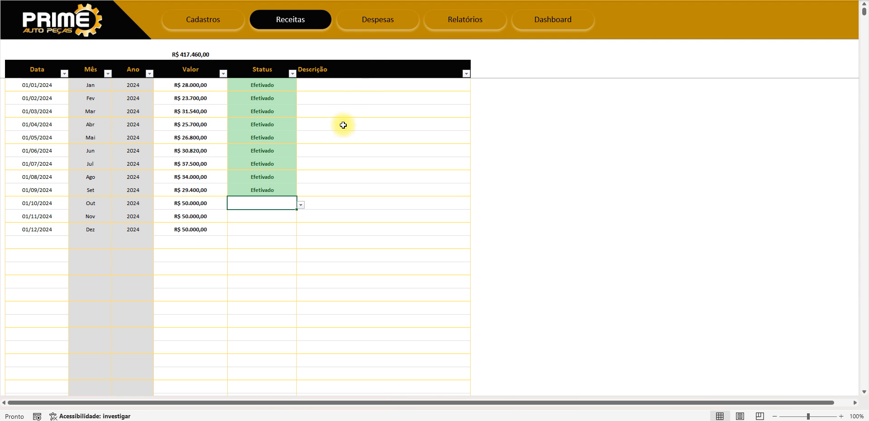
left_click(301, 205)
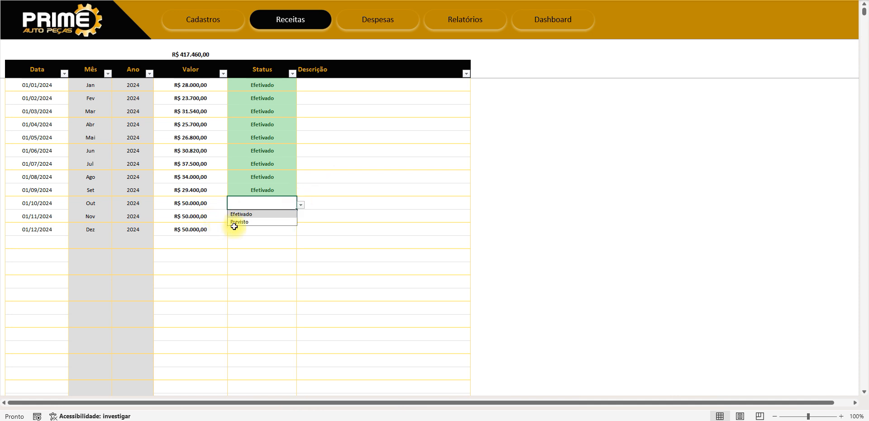
left_click(239, 222)
key("ctrl+c")
key("shift+Down")
key("shift+Down")
key("Return")
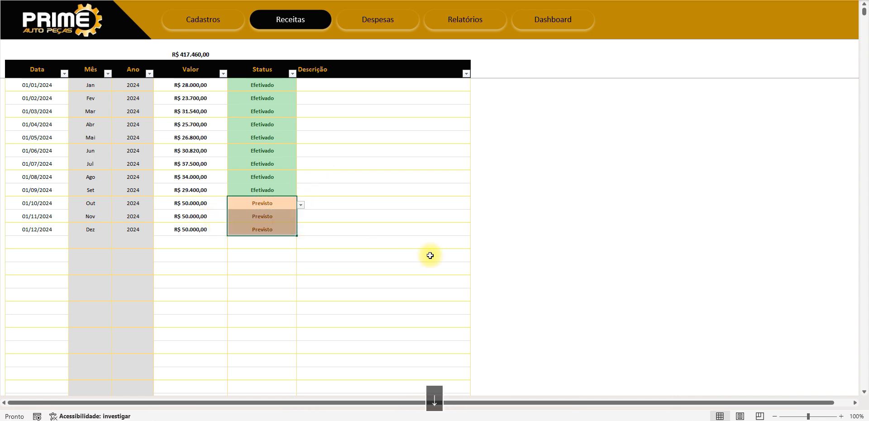
Step: Compare the January to September Efetivado entries with the October to December Previsto entries
key("Up")
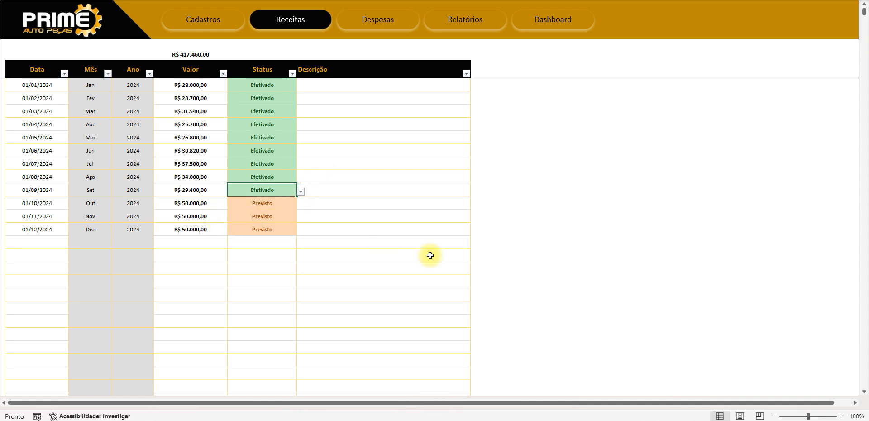
left_click(28, 192)
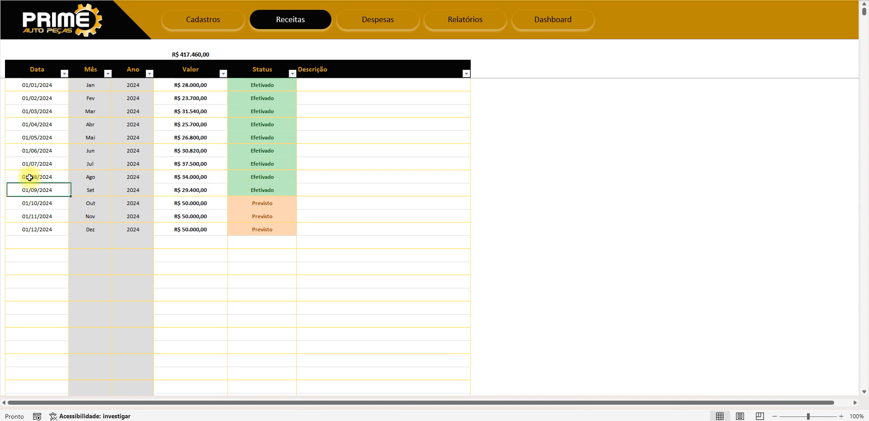
left_click_drag(30, 177, 32, 85)
left_click_drag(260, 85, 217, 188)
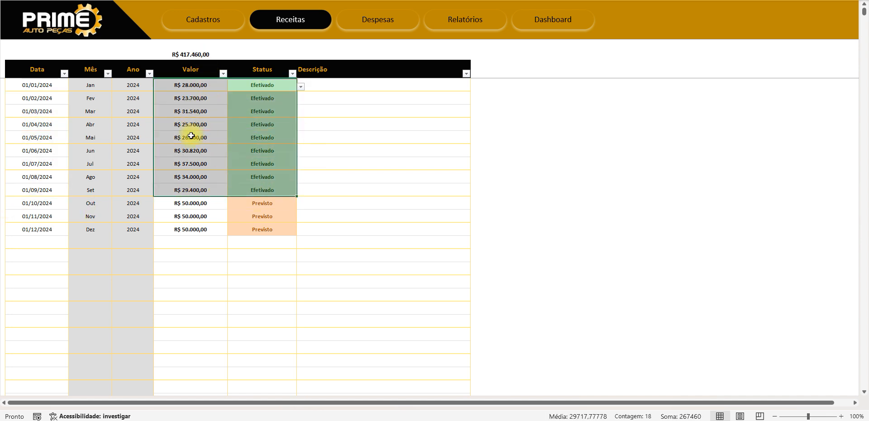
left_click_drag(262, 202, 263, 229)
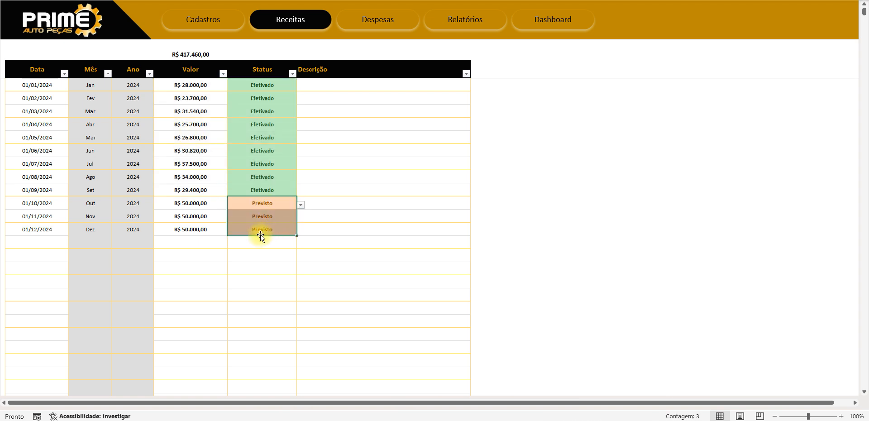
left_click(262, 204)
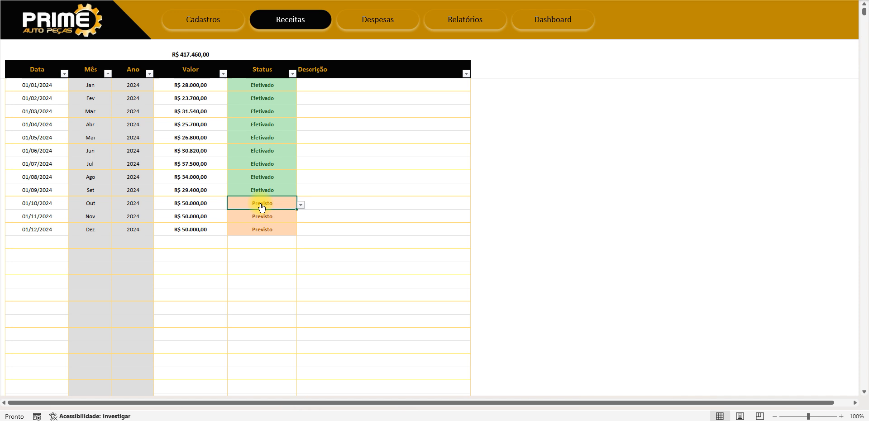
left_click(188, 206)
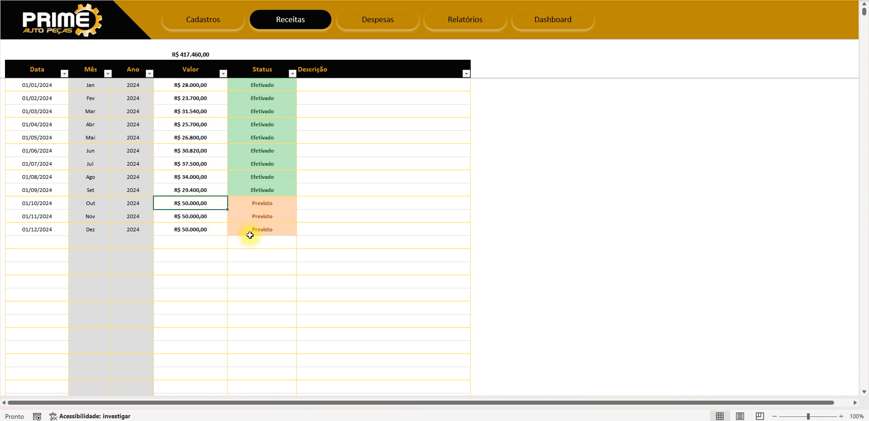
left_click(271, 219)
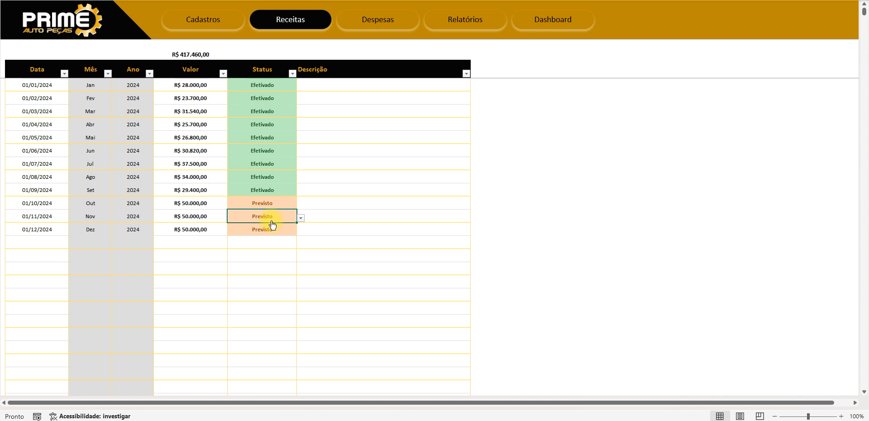
Step: Try entering free sample text in the January entry's Descrição cell and discard it
left_click(362, 100)
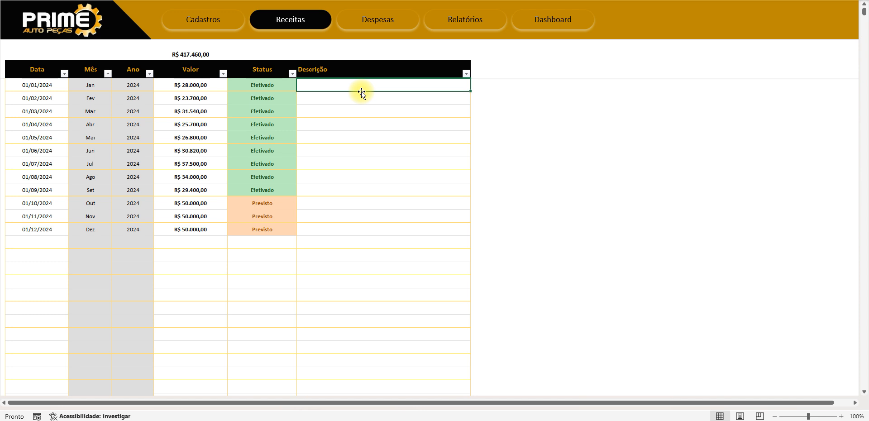
left_click_drag(33, 86, 324, 88)
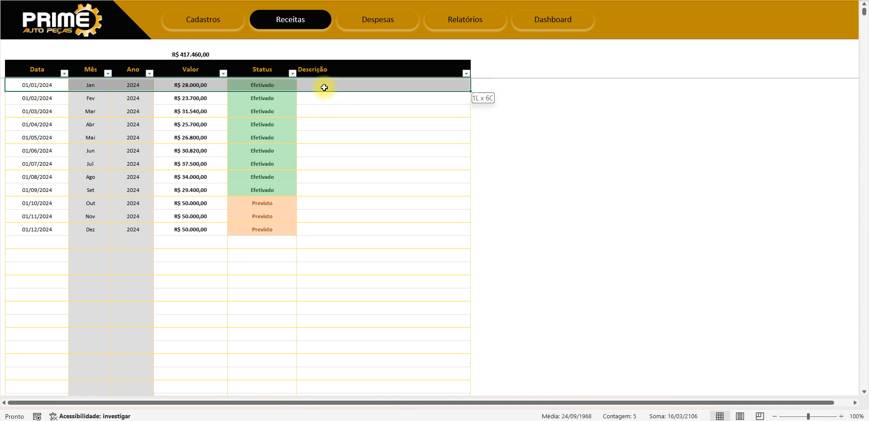
left_click(345, 85)
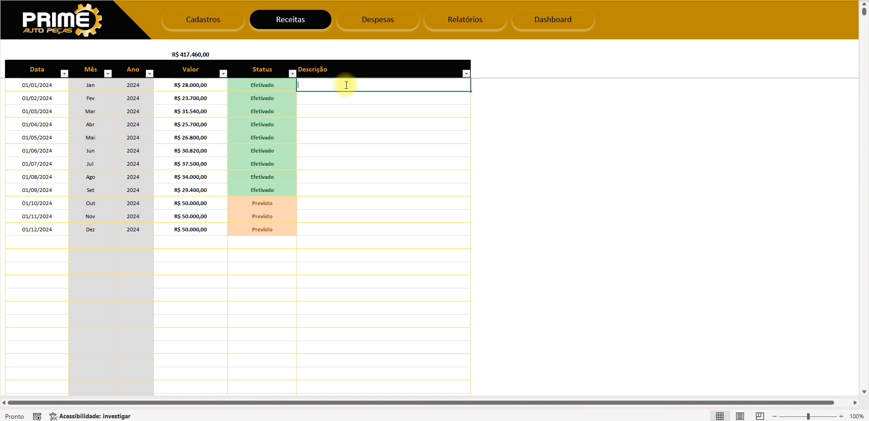
type("ggsfdfgd")
key("Escape")
key("Left")
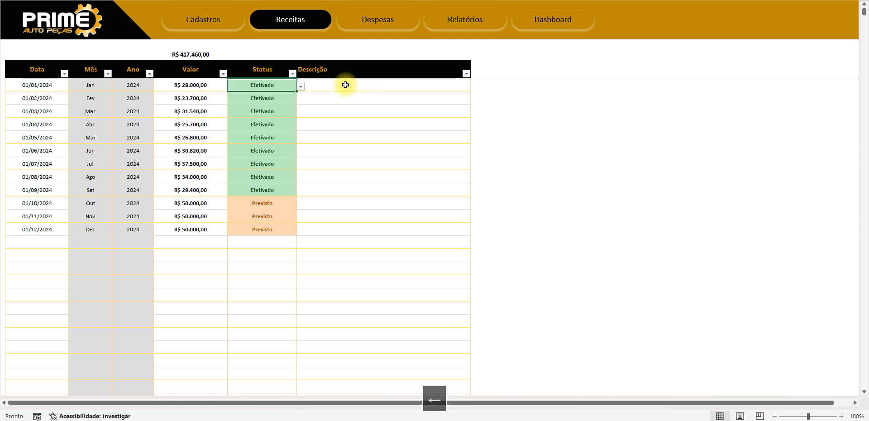
Step: Review the Data, Valor and Status columns of the Receitas entries and the blank rows below them
key("Left")
key("Left")
key("Left")
key("Left")
key("Right")
key("Right")
key("Right")
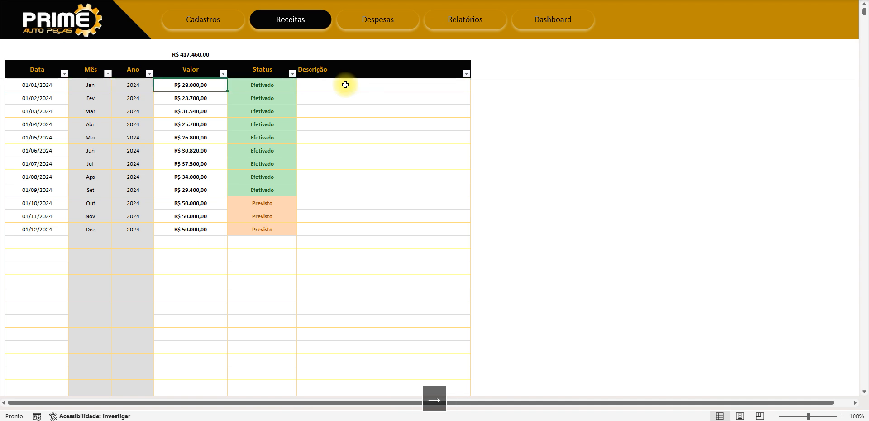
left_click_drag(43, 111, 60, 204)
left_click_drag(190, 113, 195, 255)
left_click_drag(257, 163, 263, 246)
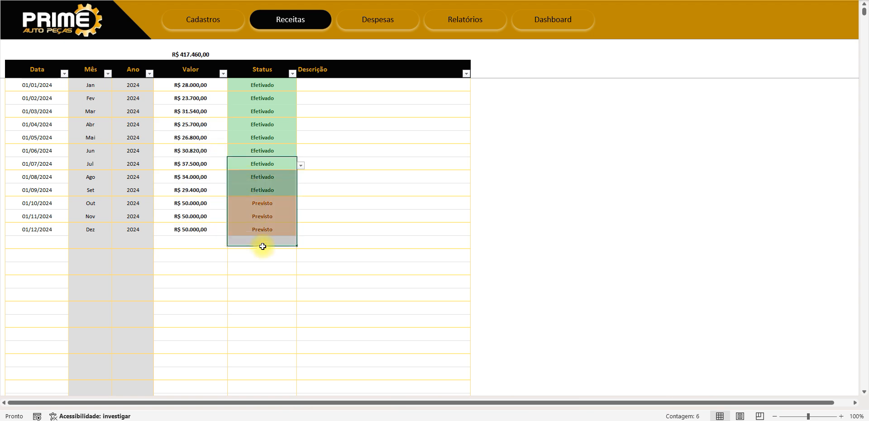
left_click(56, 240)
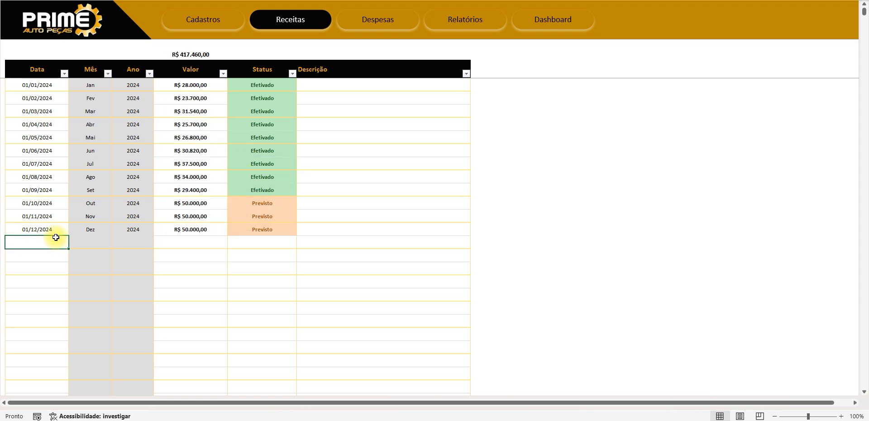
scroll(58, 237, "down", 5)
scroll(58, 237, "down", 5)
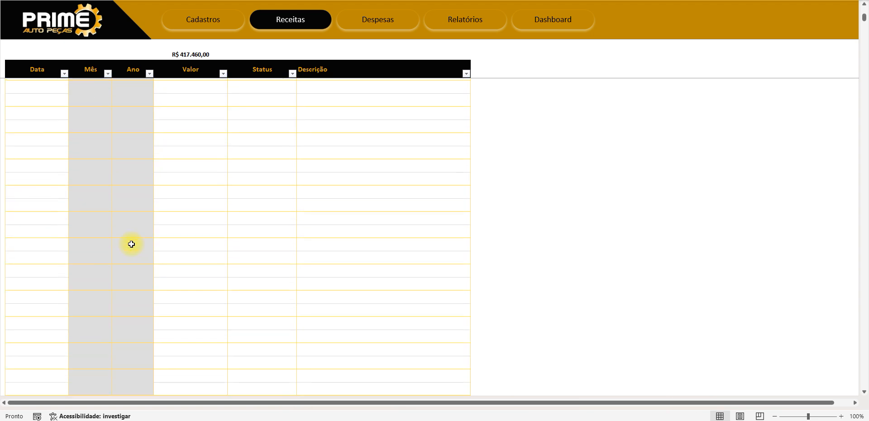
scroll(132, 244, "up", 5)
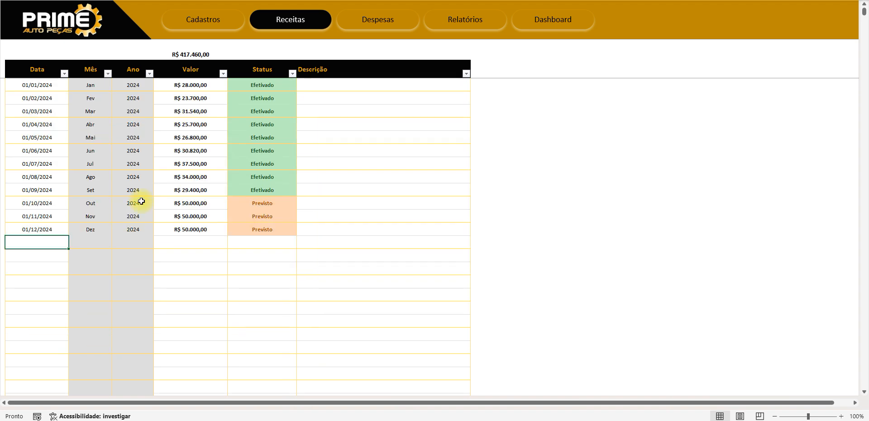
Step: Examine the Valor and Status entries around September and the total above the Valor column
left_click(180, 177)
left_click_drag(187, 139, 187, 211)
left_click(188, 187)
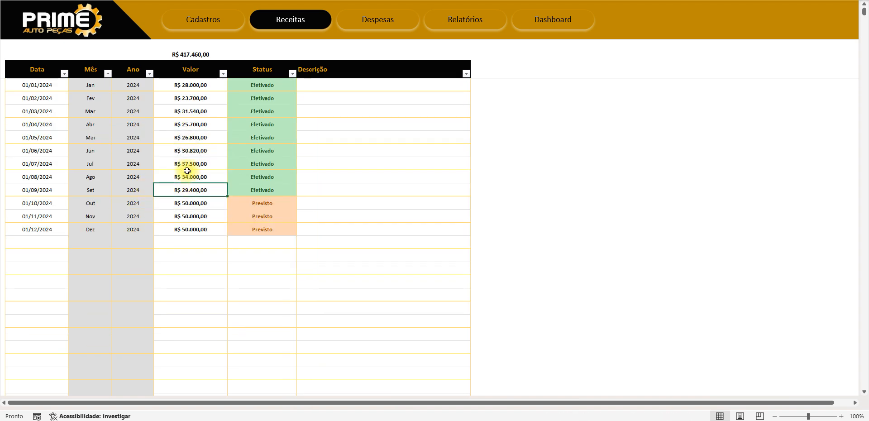
left_click_drag(187, 164, 273, 203)
left_click(277, 189)
left_click(193, 54)
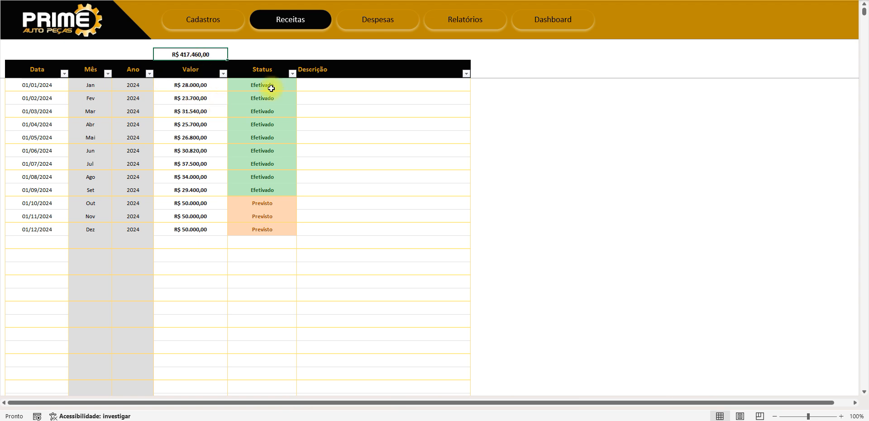
Step: Filter the Receitas table by Status Previsto and check the total above the Valor column
left_click(291, 82)
left_click(292, 74)
left_click(179, 208)
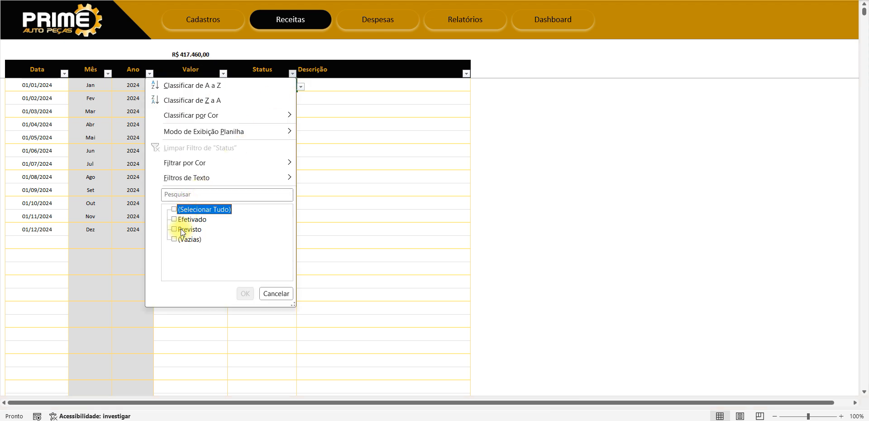
left_click(177, 229)
left_click(245, 293)
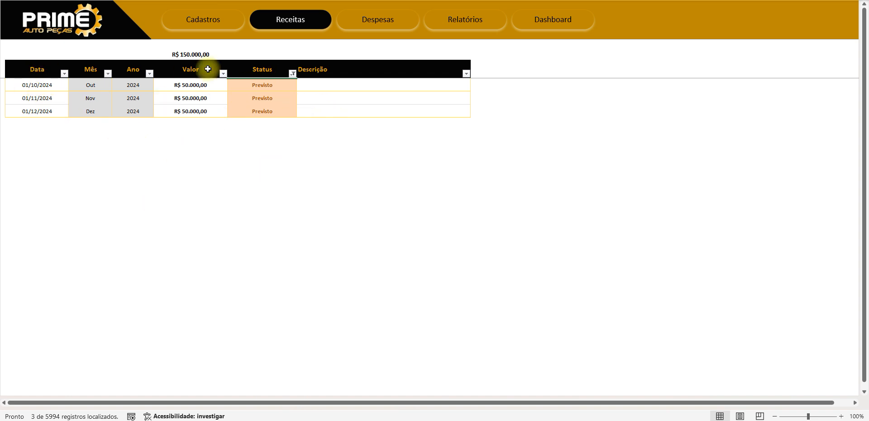
left_click(194, 55)
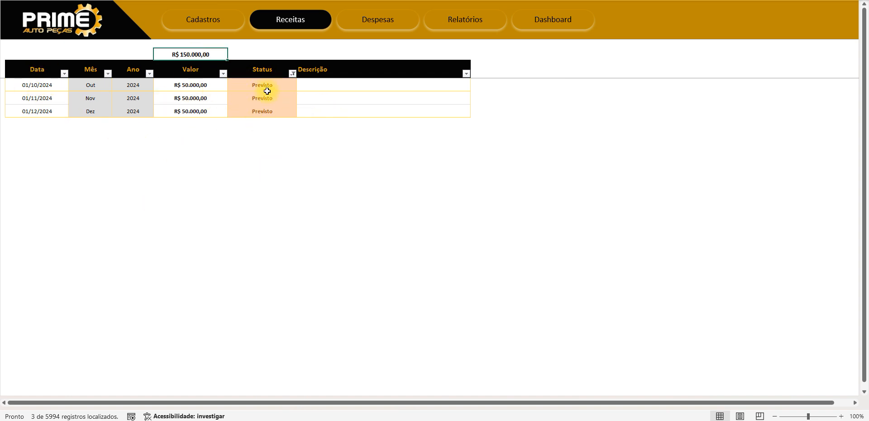
Step: Narrow the filtered Receitas entries to the month Nov
left_click(107, 75)
left_click(41, 209)
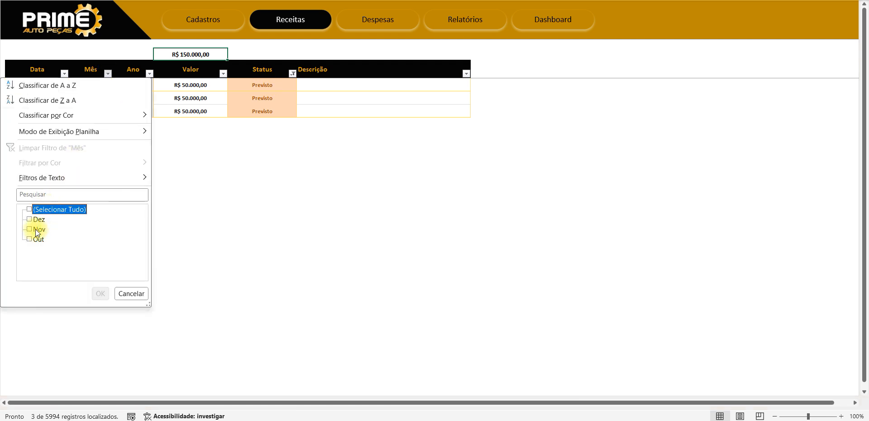
left_click(31, 229)
left_click(100, 292)
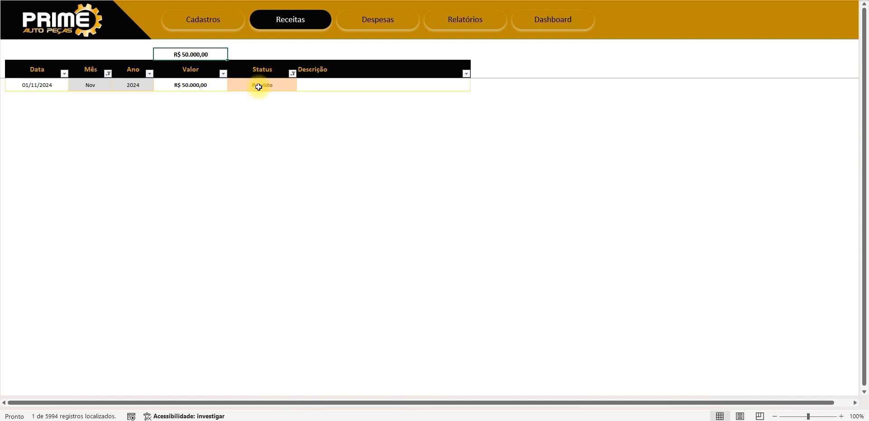
Step: Clear the Status and Mês filters and select the first blank Data cell below the December entry
left_click(292, 73)
left_click(229, 145)
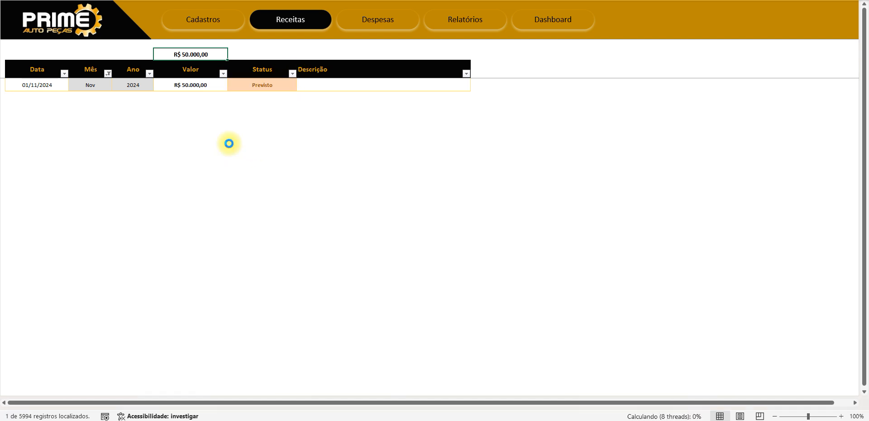
left_click(108, 73)
left_click(82, 148)
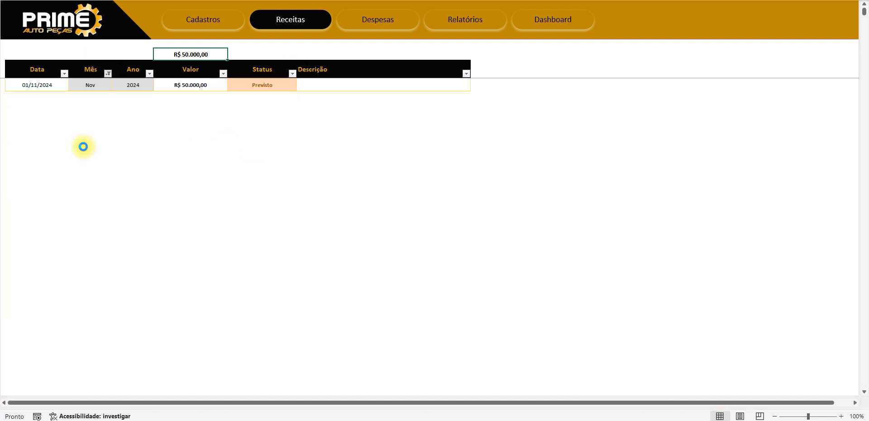
left_click_drag(27, 219, 40, 254)
left_click(44, 245)
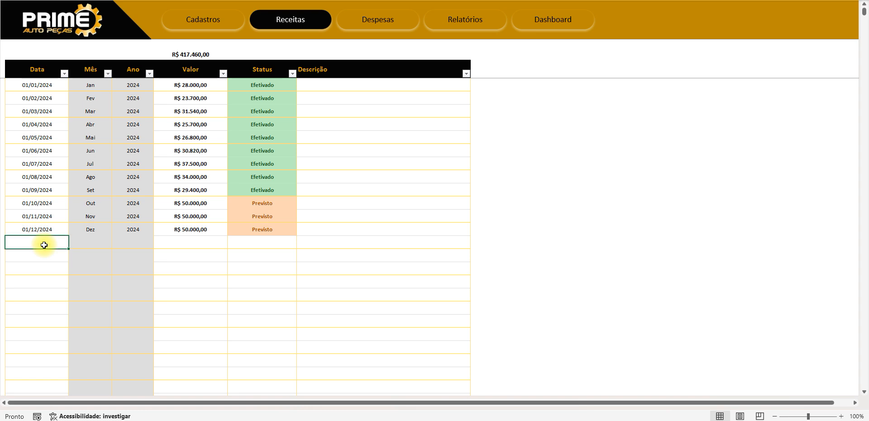
Step: Open the Despesas sheet and examine the Data column around the last September entries
left_click(364, 28)
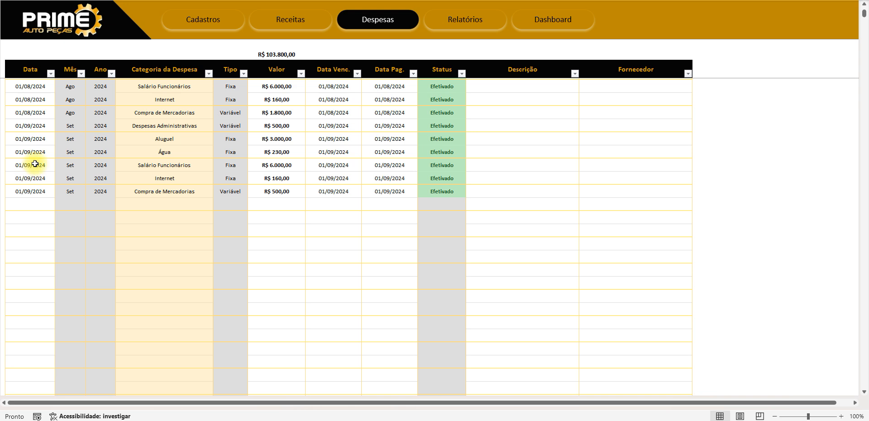
left_click(38, 204)
left_click_drag(25, 166, 23, 219)
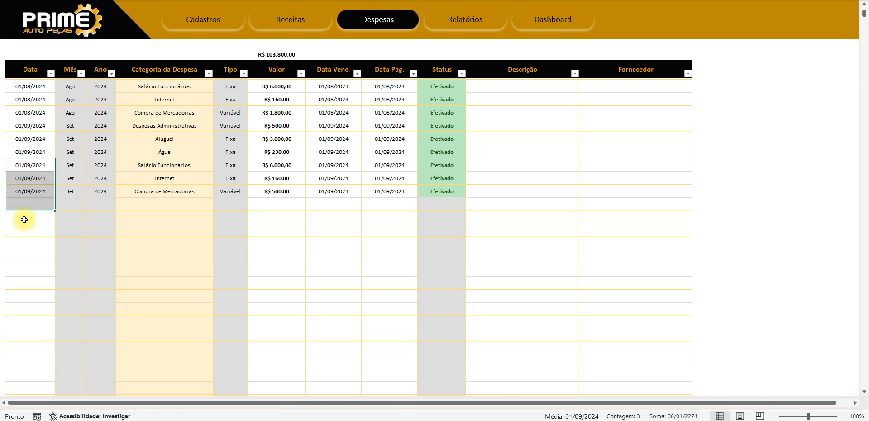
left_click(24, 204)
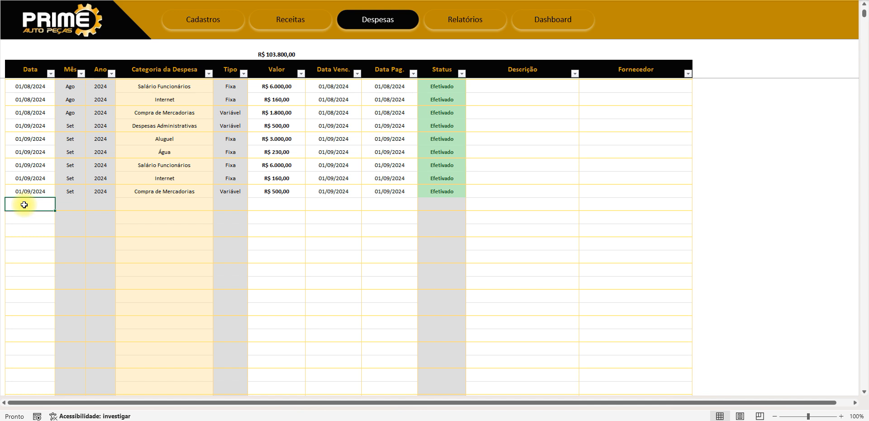
Step: Return to the Receitas sheet and review its single Data column down to the December entry
left_click(290, 18)
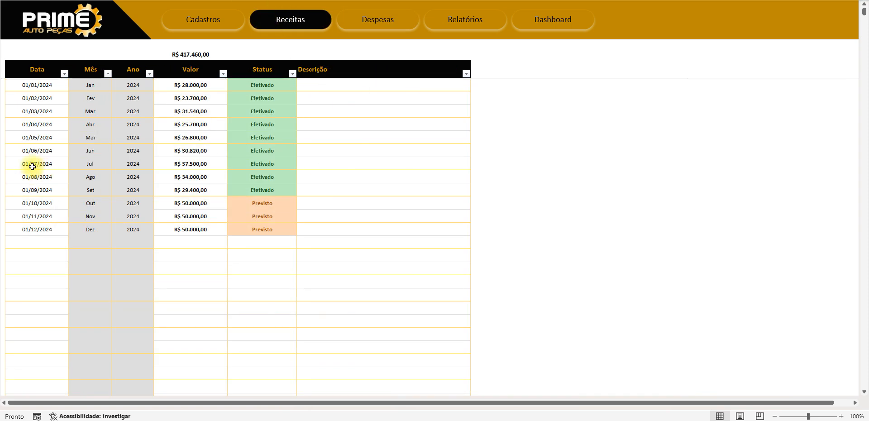
left_click_drag(23, 137, 36, 272)
left_click(37, 243)
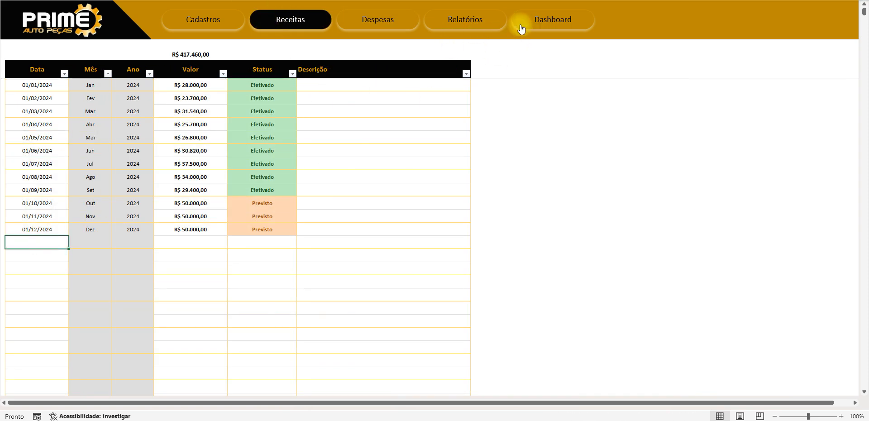
left_click_drag(43, 96, 55, 239)
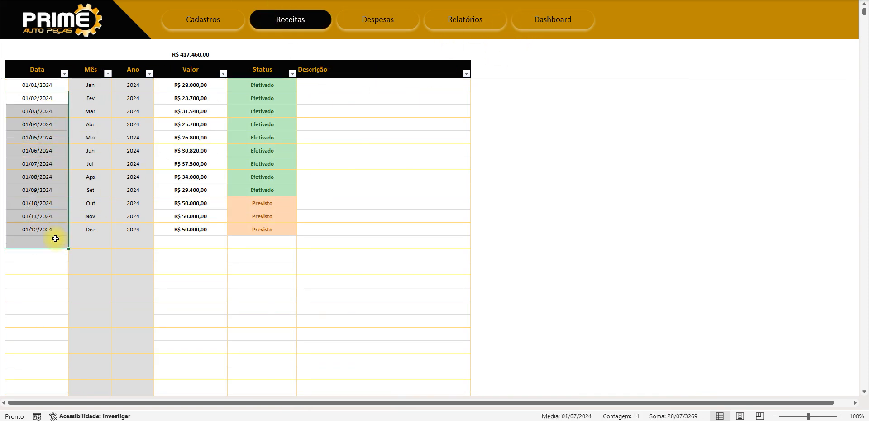
left_click(57, 230)
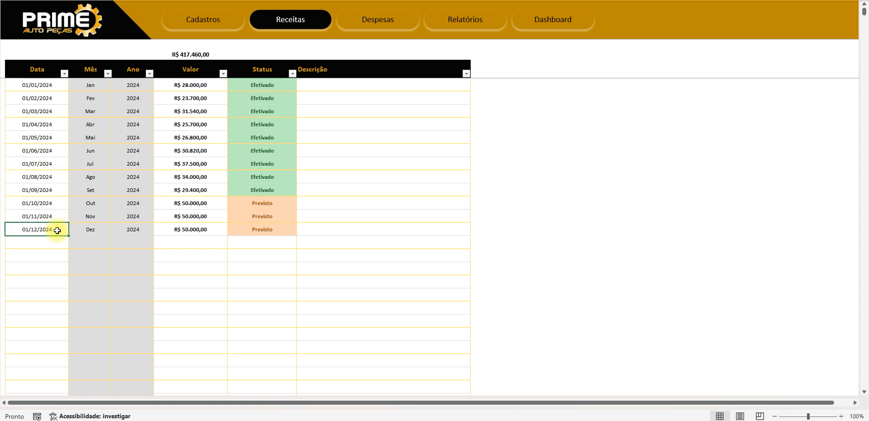
Step: Switch to the Despesas sheet and examine its Data, Data Venc. and Data Pag. columns from the first entries
left_click(374, 22)
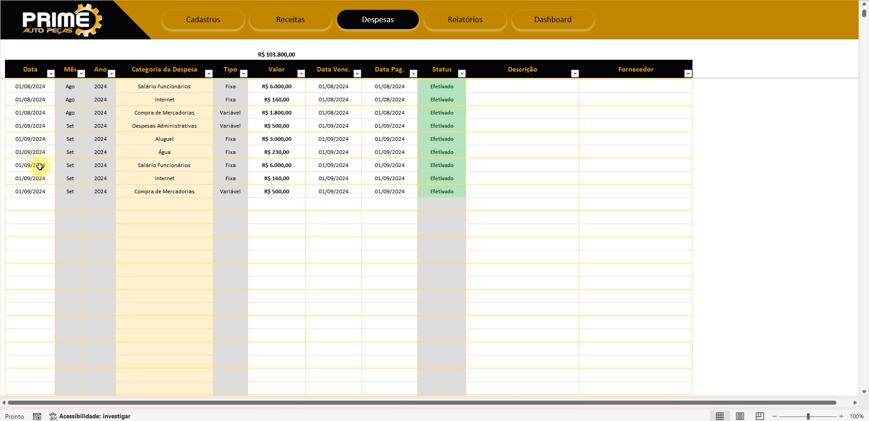
left_click_drag(40, 141, 37, 203)
left_click(34, 179)
left_click_drag(27, 71, 30, 214)
left_click(29, 194)
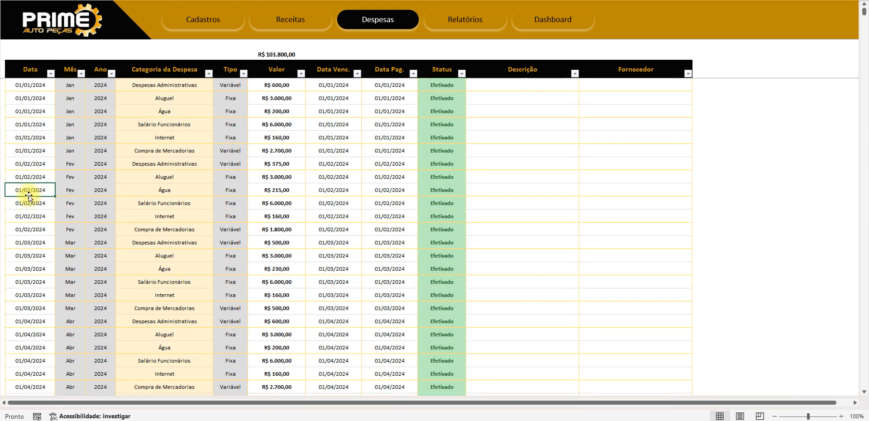
left_click_drag(335, 69, 343, 229)
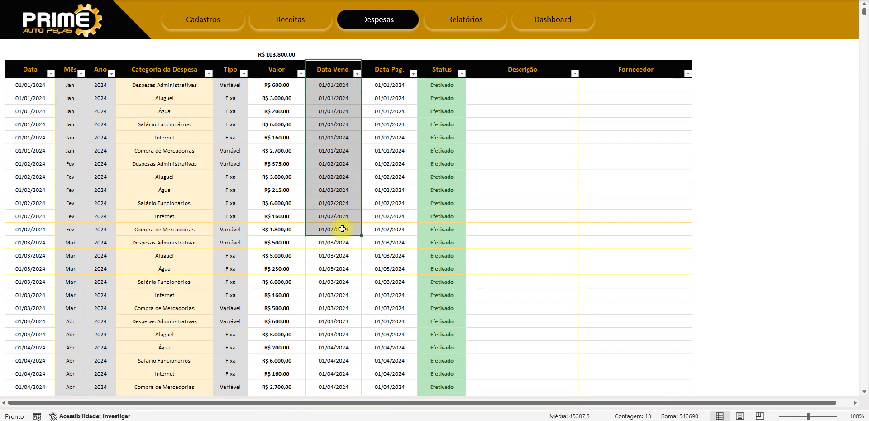
left_click_drag(388, 70, 394, 222)
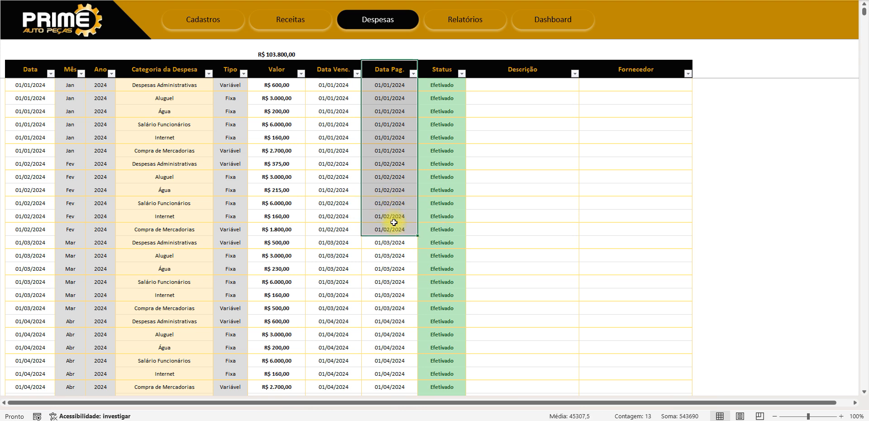
left_click(393, 203)
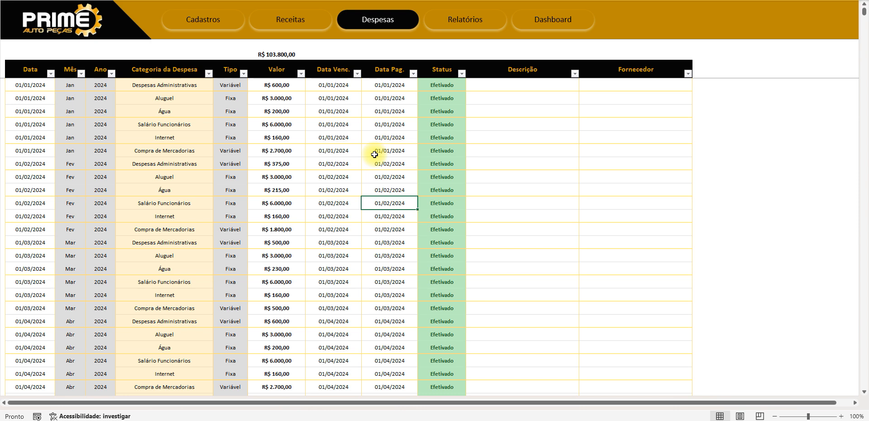
Step: Compare the Data, Data Venc. and Data Pag. values across the January to March expenses, including the first entry
left_click_drag(30, 85, 24, 267)
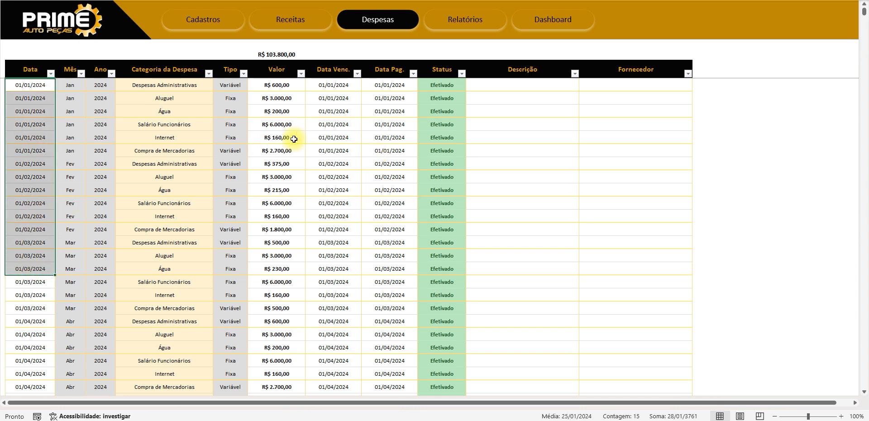
left_click_drag(335, 112, 343, 257)
left_click_drag(388, 164, 398, 268)
left_click(400, 257)
left_click(45, 90)
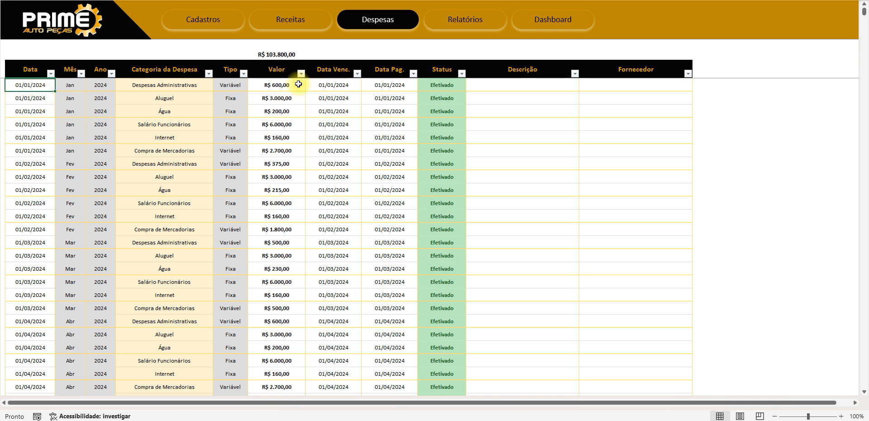
left_click(322, 84)
left_click(397, 84)
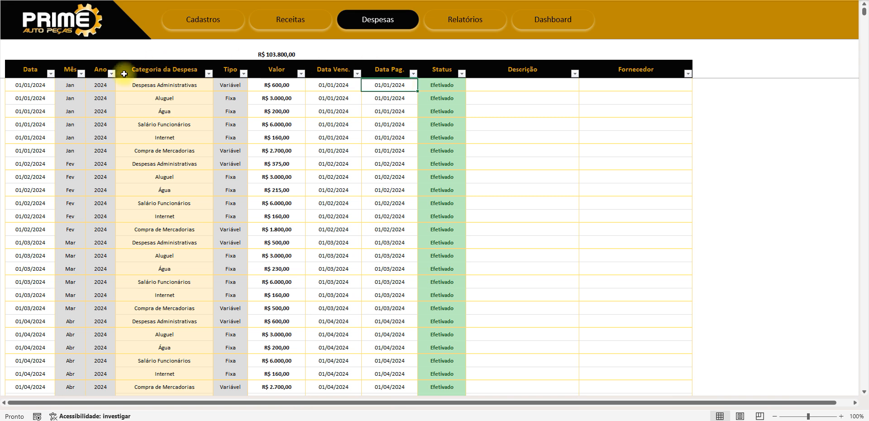
left_click_drag(30, 69, 30, 88)
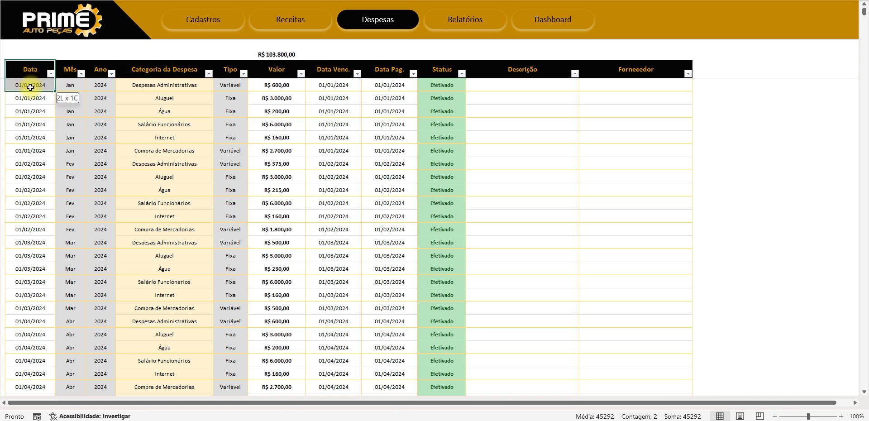
Step: Compare the Data, Data Venc. and Data Pag. cells of the first Despesas Administrativas expense in January
left_click_drag(320, 68, 335, 85)
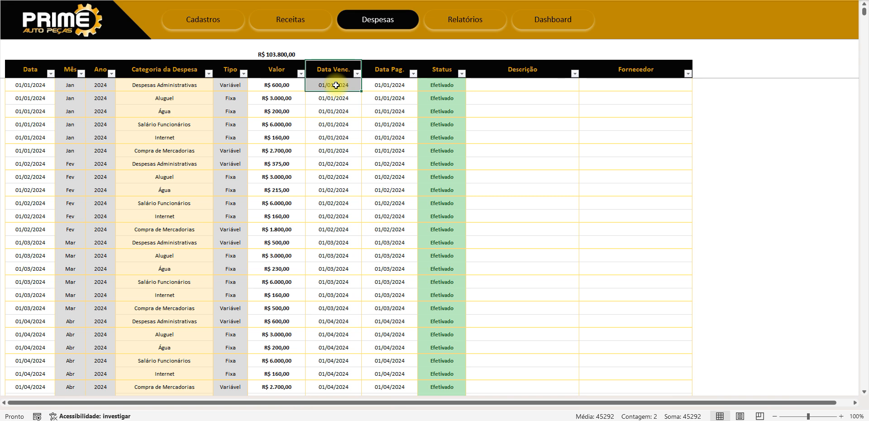
left_click(335, 85)
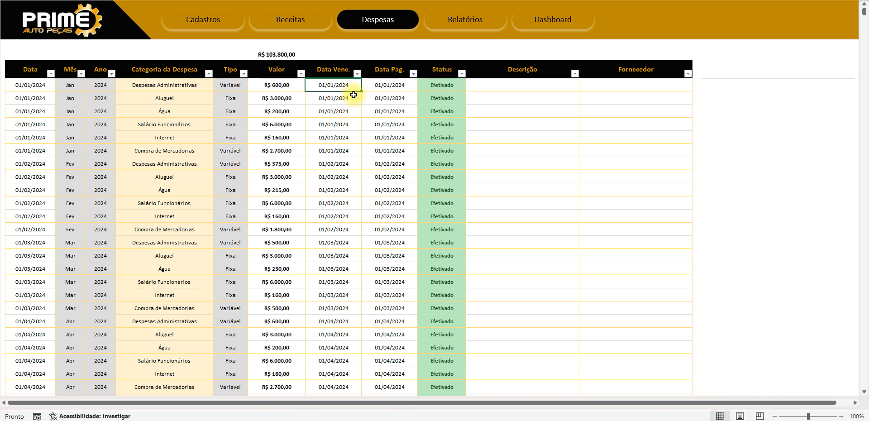
left_click(384, 86)
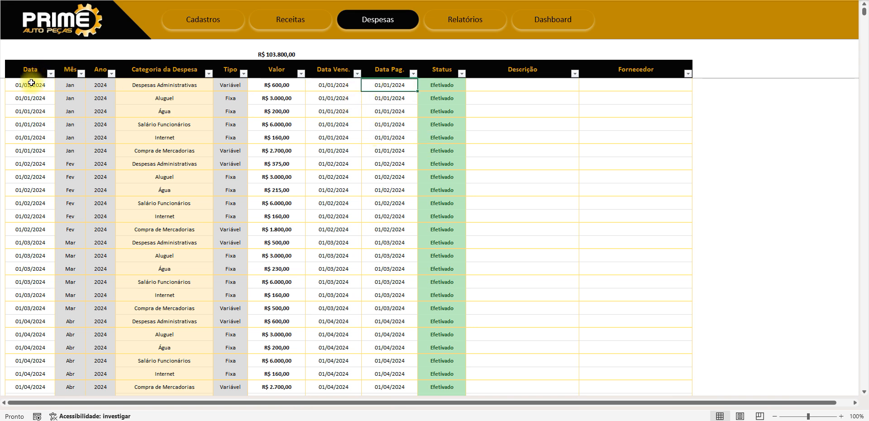
left_click_drag(31, 85, 395, 85)
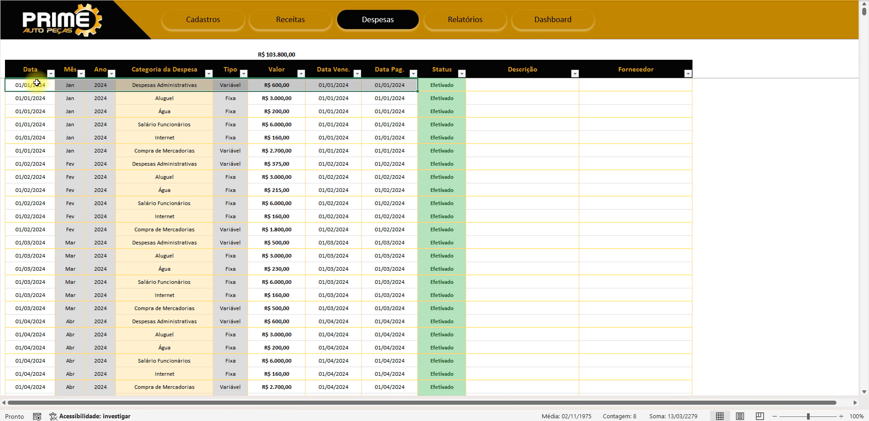
left_click(33, 86)
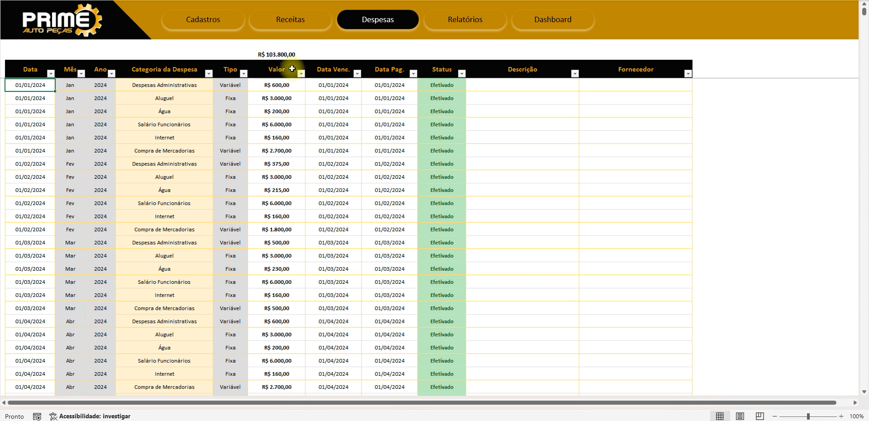
left_click(333, 84)
left_click(29, 86)
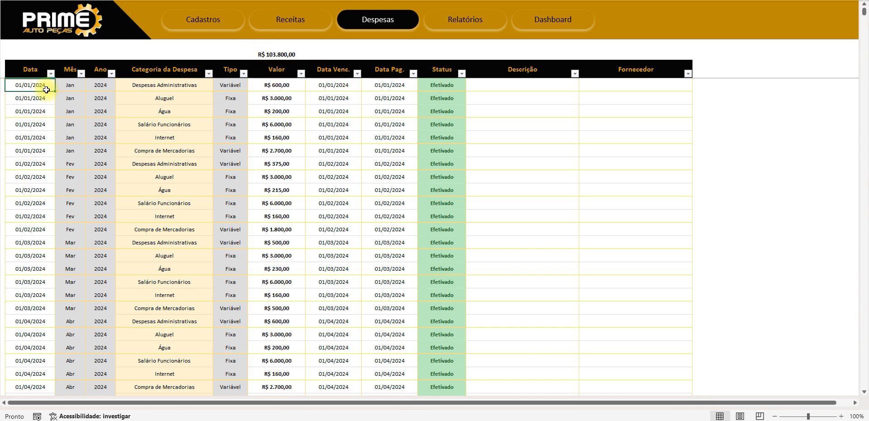
Step: Set both Data Venc. and Data Pag. of the first January expense to 01/02/2024
left_click(324, 84)
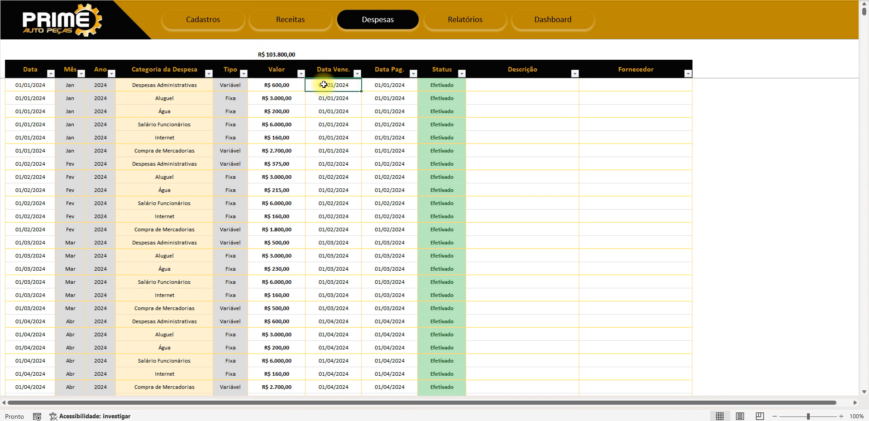
type("01/0")
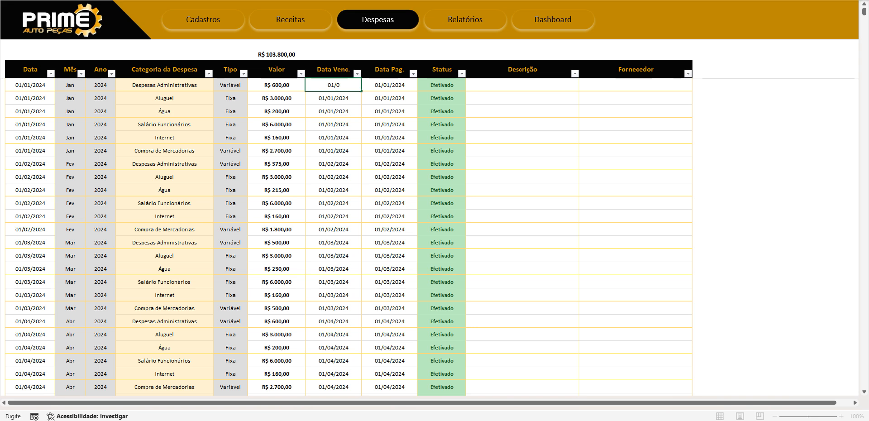
type("2/2024")
key("Right")
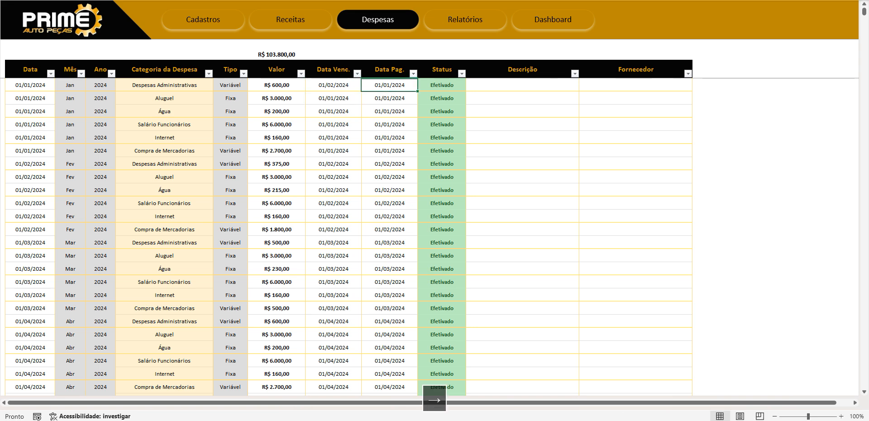
type("01/02/2024")
key("Return")
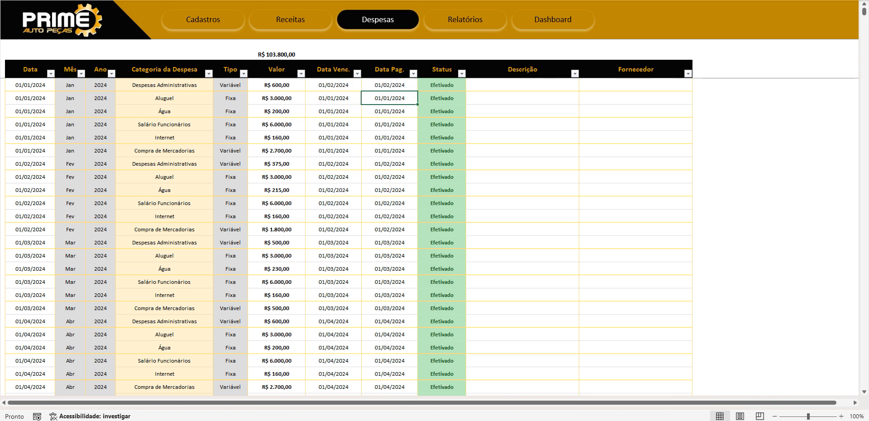
key("Up")
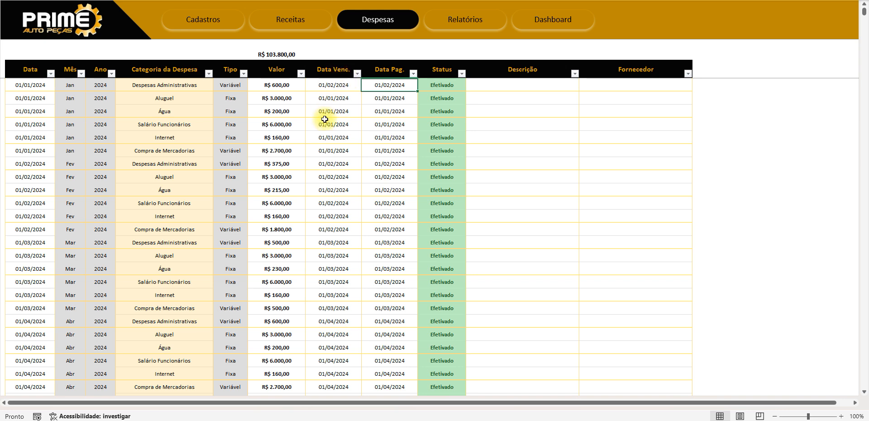
Step: Review the date columns and clear the Data Pag. date of the first January expense
left_click_drag(337, 75, 406, 273)
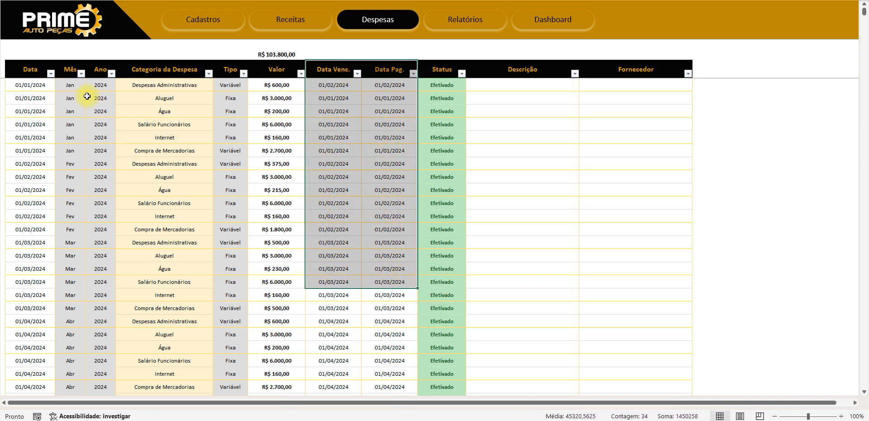
left_click_drag(32, 72, 23, 229)
left_click(30, 202)
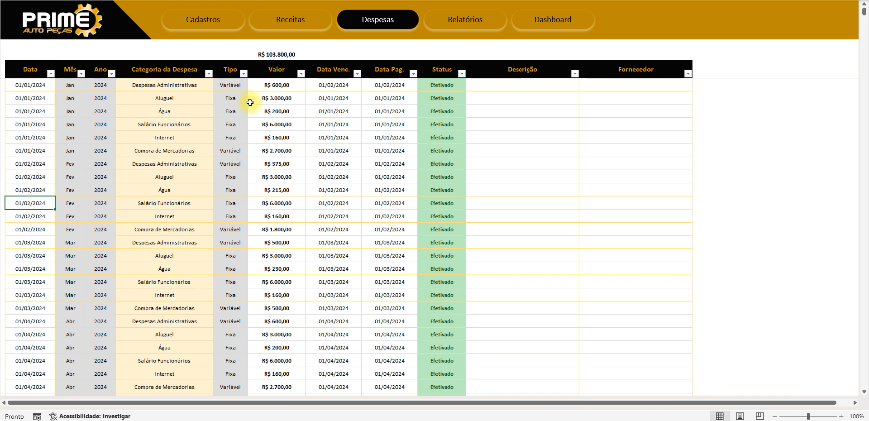
mouse_move(339, 73)
left_mouse_down()
mouse_move(337, 145)
mouse_move(386, 264)
left_mouse_up()
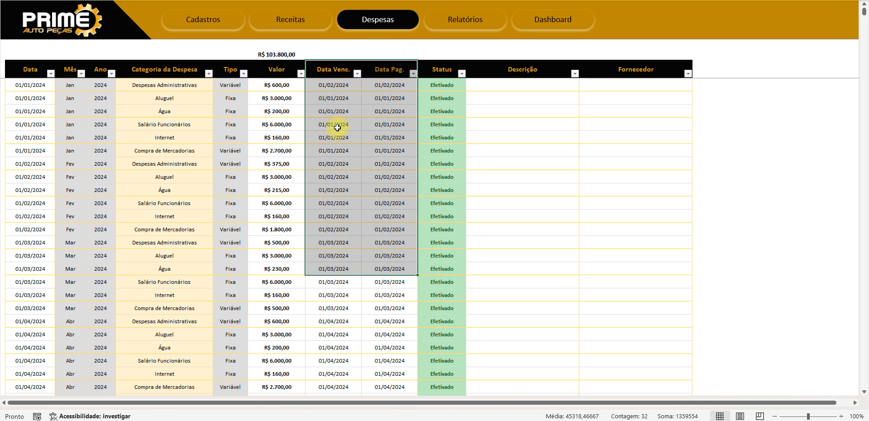
left_click(394, 86)
key("Delete")
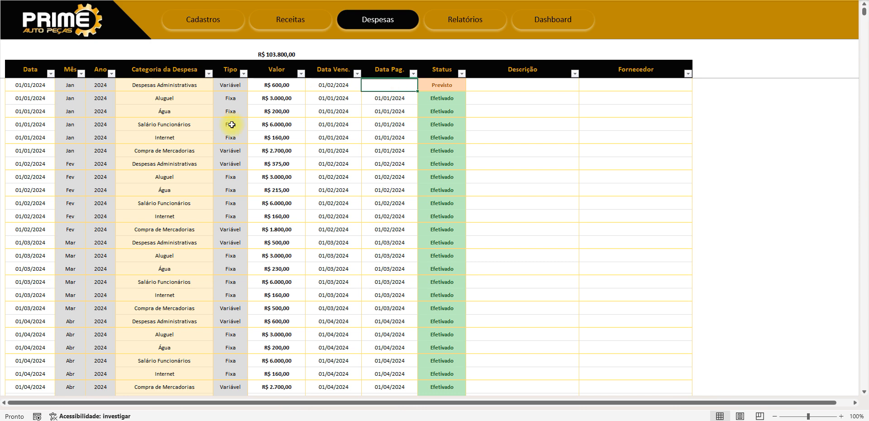
Step: Examine the first expense's Data, Data Venc. and empty Data Pag. cells together with its Status
mouse_move(33, 85)
left_mouse_down()
mouse_move(35, 137)
mouse_move(35, 77)
mouse_move(36, 88)
left_mouse_up()
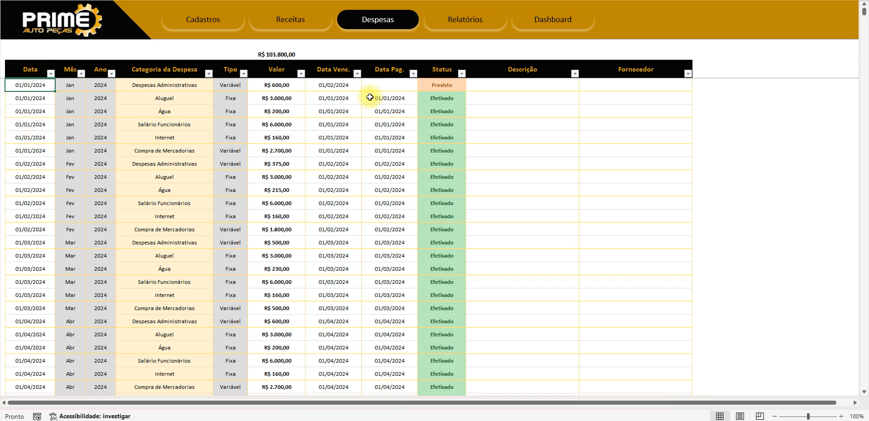
left_click(332, 89)
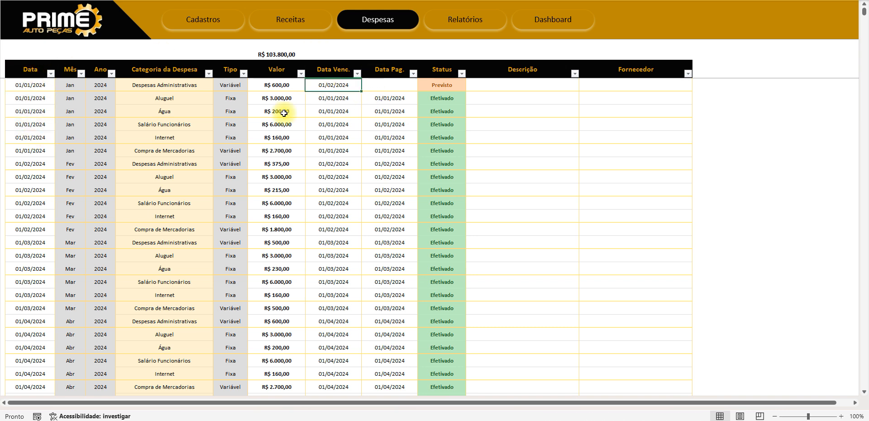
left_click(46, 85)
left_click(333, 86)
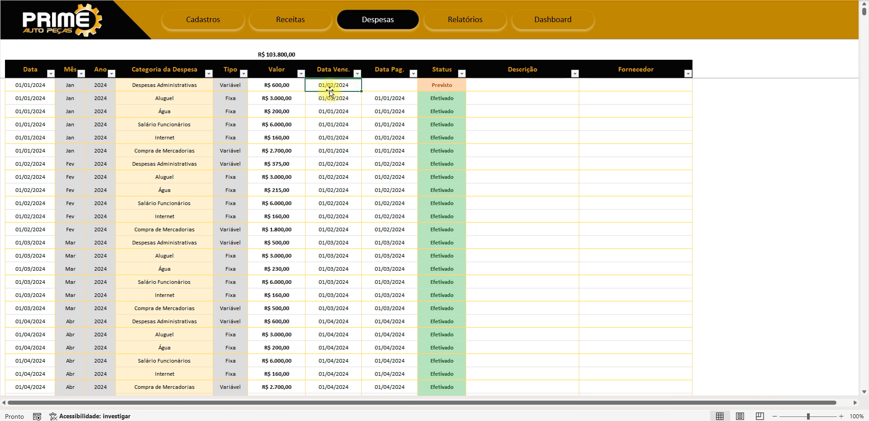
left_click(390, 84)
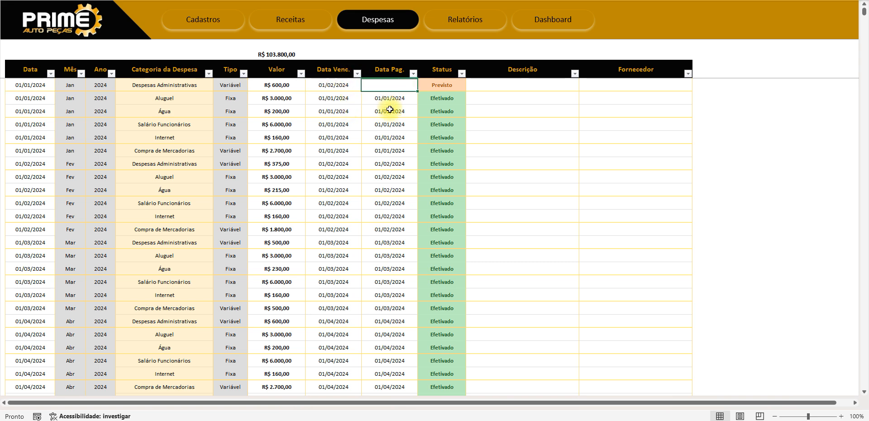
left_click(334, 84)
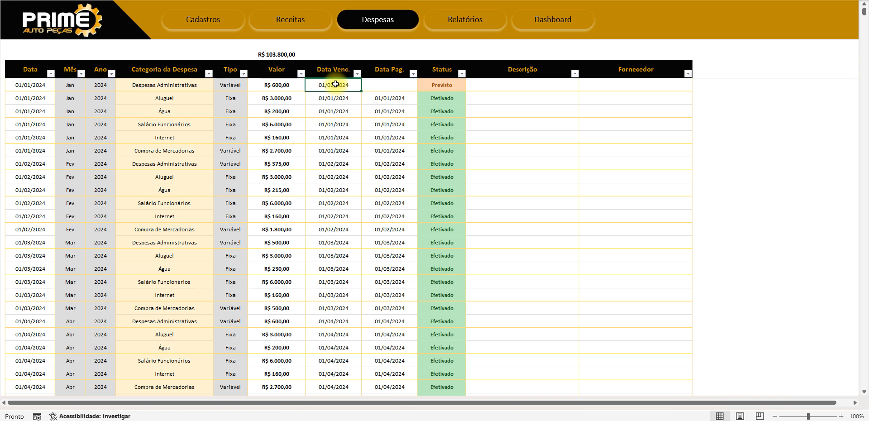
left_click(388, 88)
left_click(446, 85)
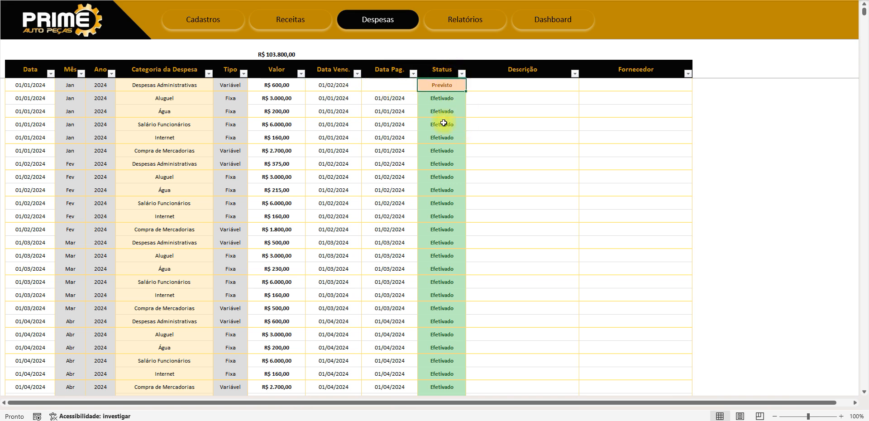
left_click_drag(33, 85, 397, 87)
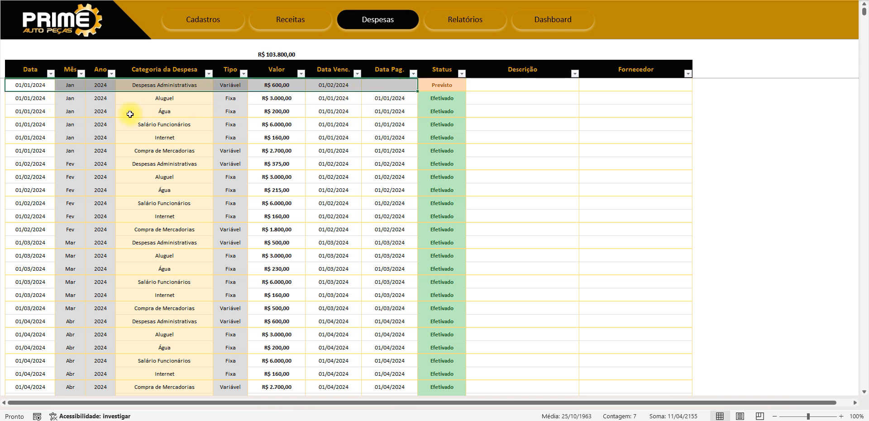
Step: Compare the Data, Data Venc. and Data Pag. dates of the January Aluguel expense
left_click(28, 98)
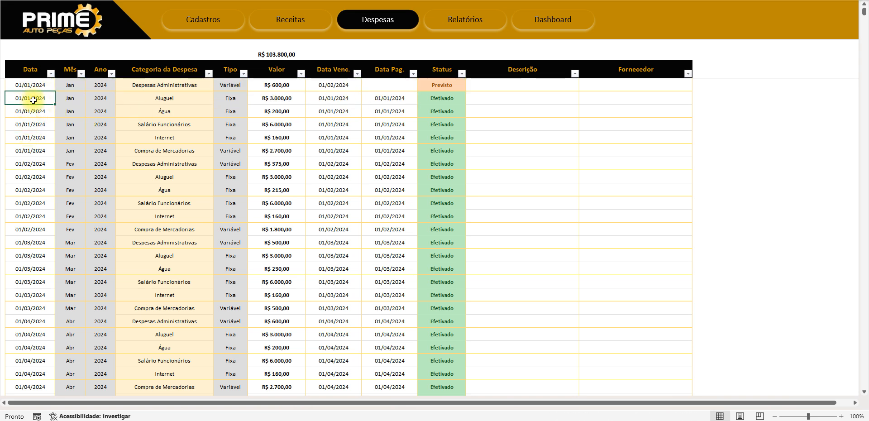
left_click(342, 101)
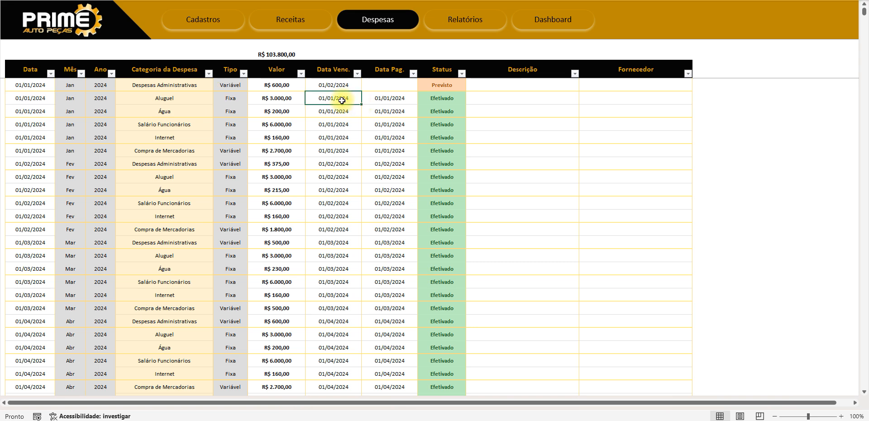
left_click(29, 97)
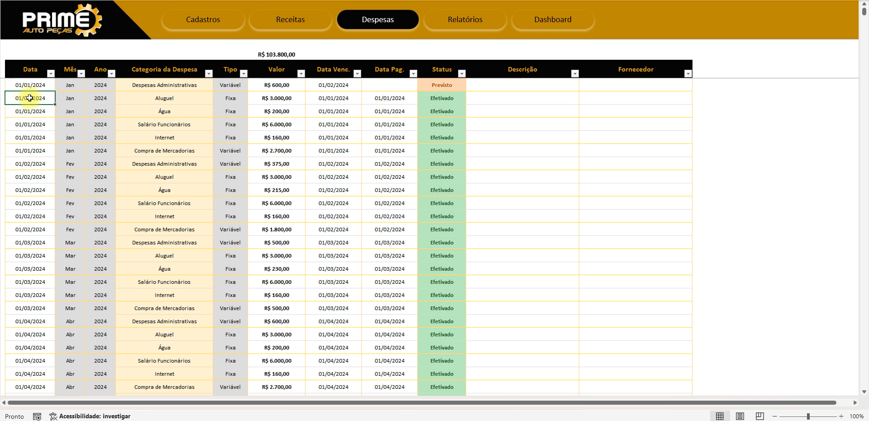
left_click(335, 101)
left_click(395, 100)
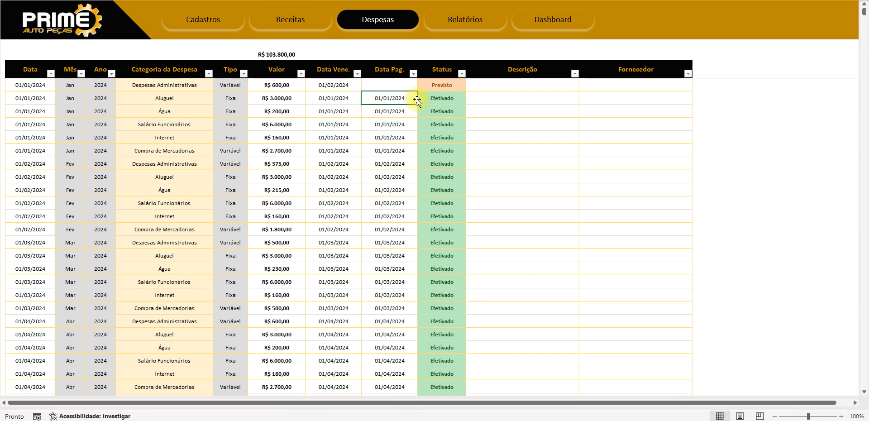
Step: Switch to the Receitas sheet and view the selectable Status options for the April entry
left_click(290, 20)
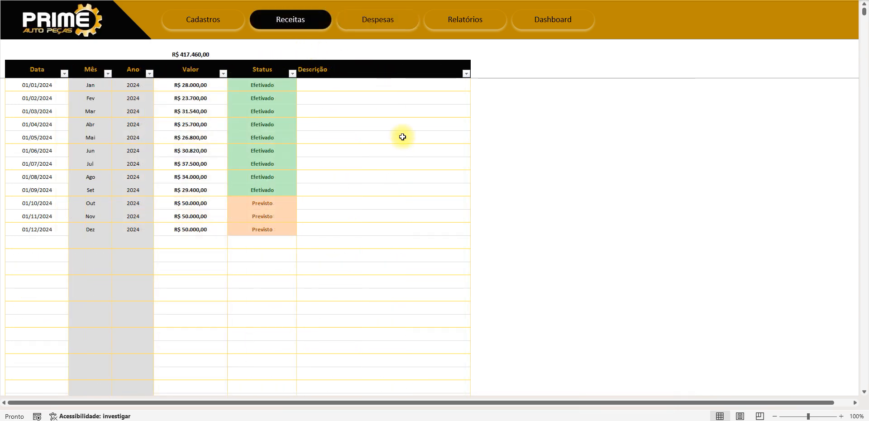
left_click(292, 121)
left_click(301, 126)
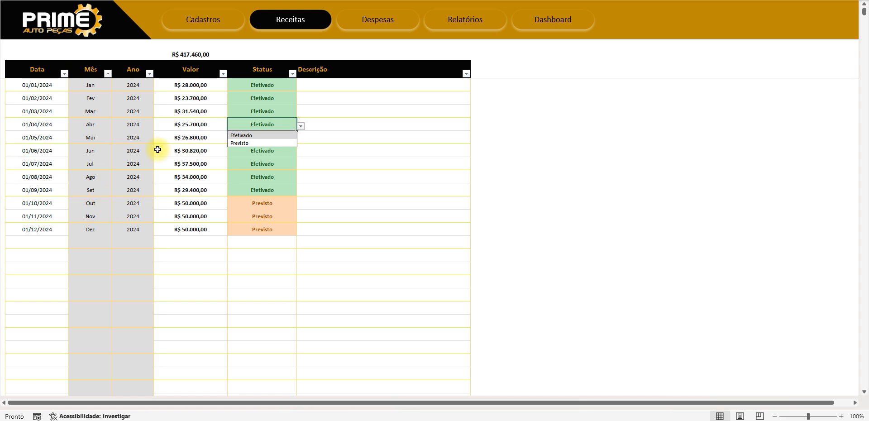
left_click(254, 178)
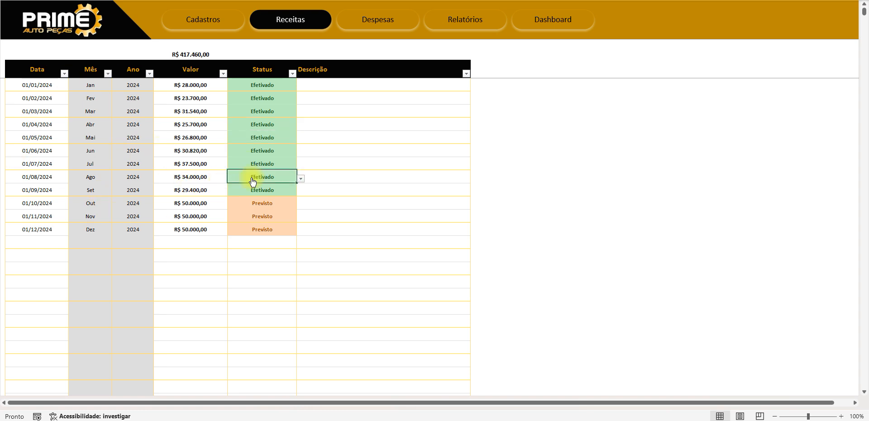
Step: Return to the Despesas sheet and check the first expense's Data Pag. cell against its Status
left_click(385, 20)
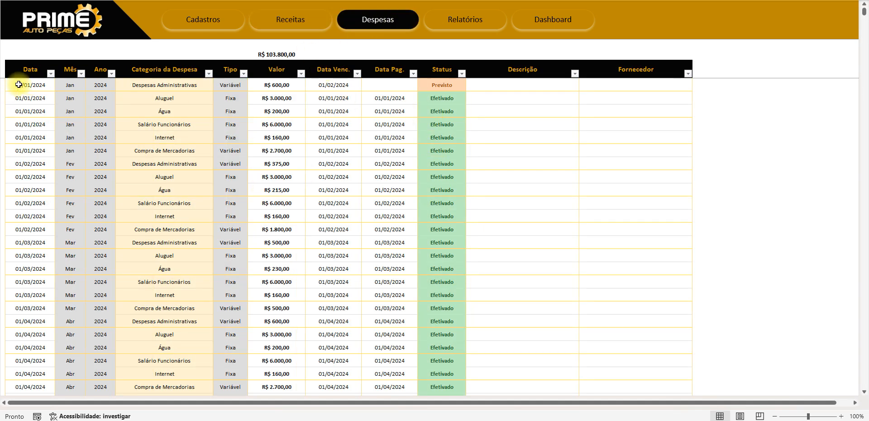
left_click(389, 85)
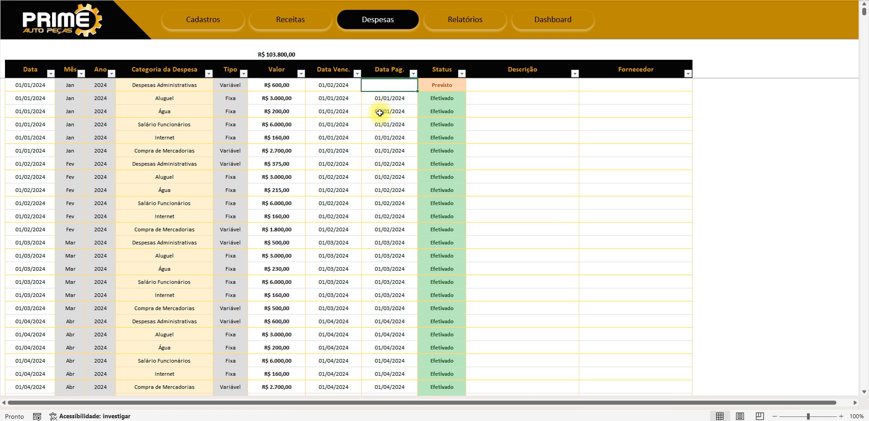
left_click(446, 85)
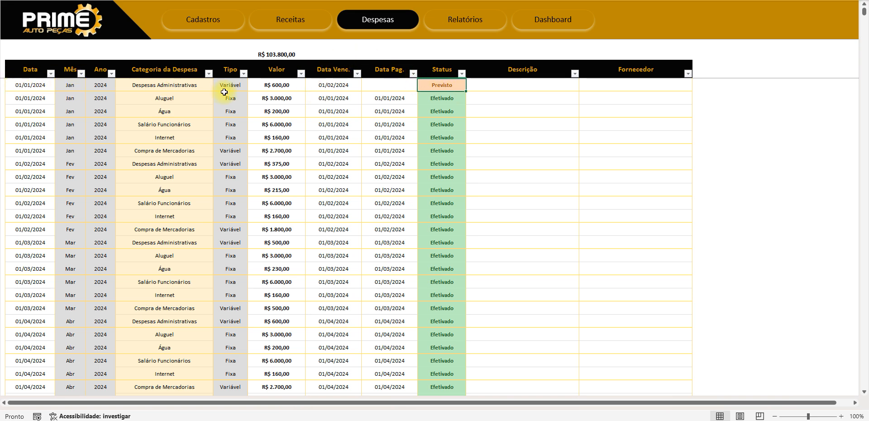
Step: Clear the Data Pag. dates of the seven expenses from January's Aluguel through February's Aluguel
left_click(389, 87)
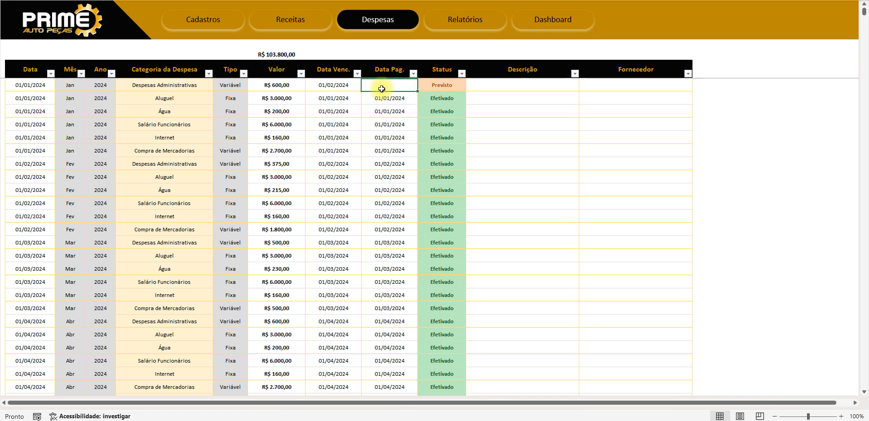
key("Down")
key("Delete")
key("Down")
key("Delete")
key("Down")
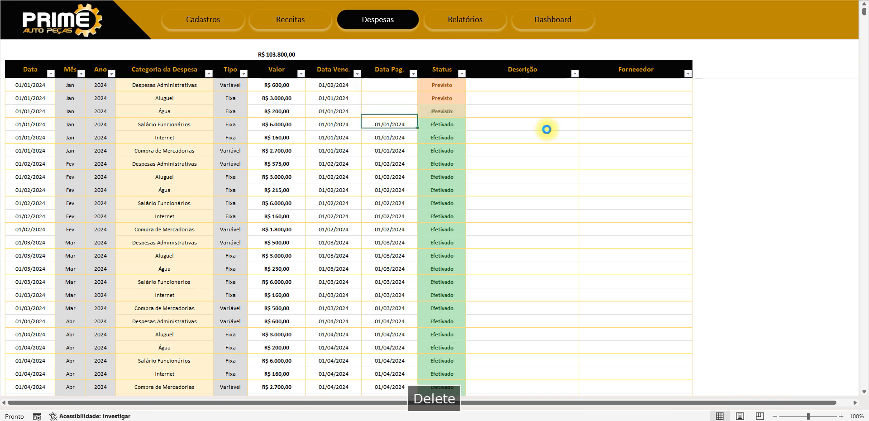
key("Delete")
key("Down")
key("Delete")
key("Down")
key("Delete")
key("Down")
key("Delete")
key("Down")
key("Delete")
key("Down")
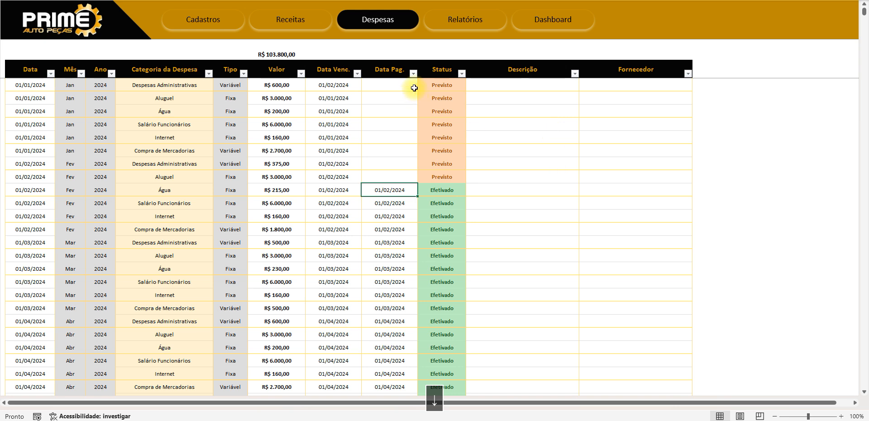
Step: Compare the due and payment dates, and enter 01/02 as the Data Pag. of January's Despesas Administrativas expense
left_click_drag(333, 85, 370, 174)
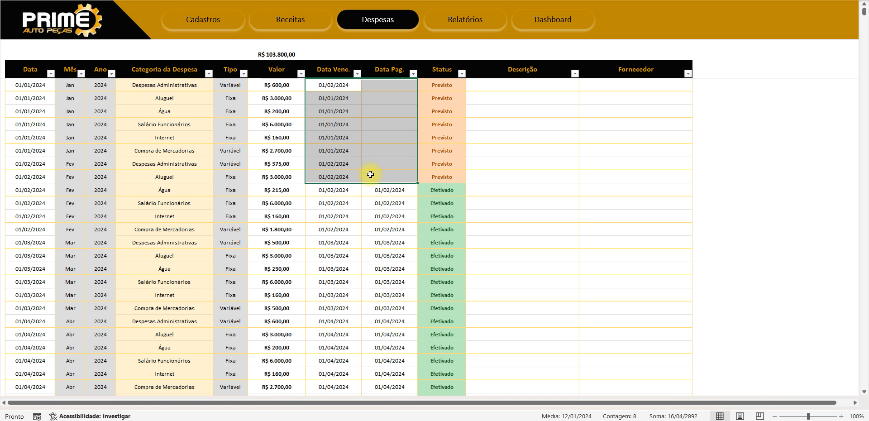
key("Right")
type("01")
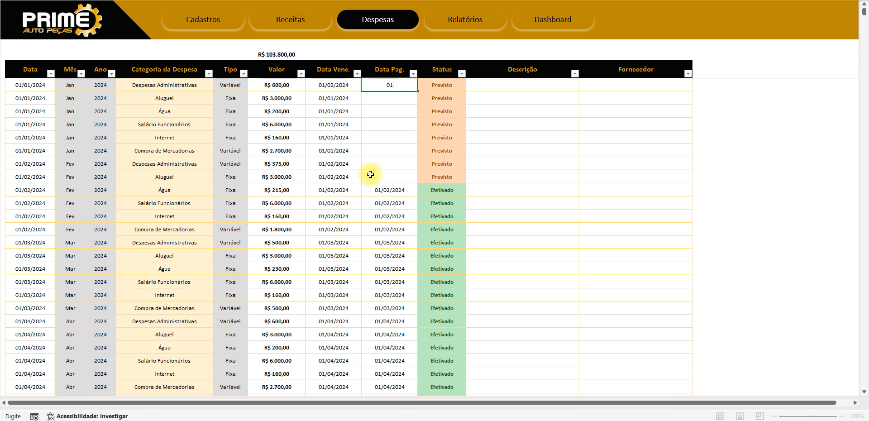
type("/02")
key("Return")
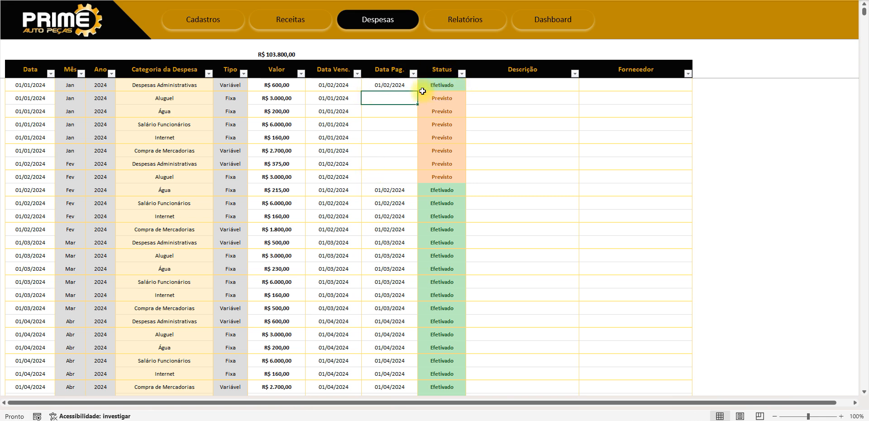
Step: Enter 01/01 as the Data Pag. of January's Aluguel and Água expenses
type("01")
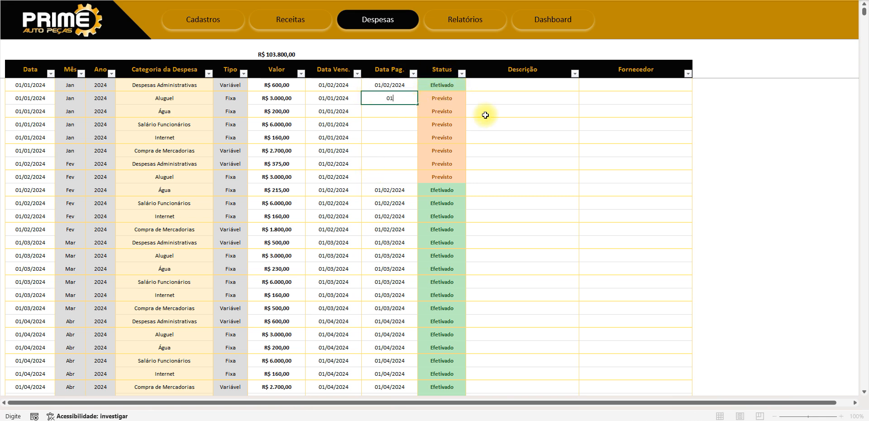
type("/01")
key("Return")
type("01/01")
key("Return")
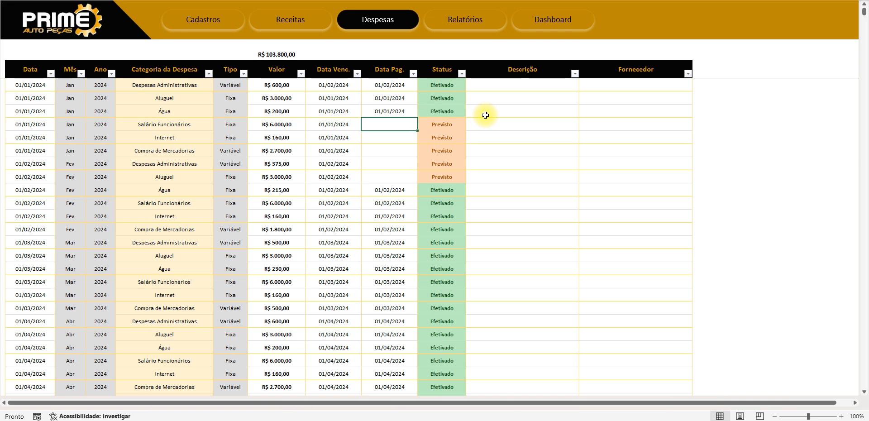
Step: Copy the Data Venc. dates from January's Salário Funcionários through February's Aluguel into their empty Data Pag. cells
key("Left")
key("shift+Down")
key("shift+Down")
key("shift+Down")
key("shift+Down")
key("ctrl+c")
key("Right")
key("alt+5")
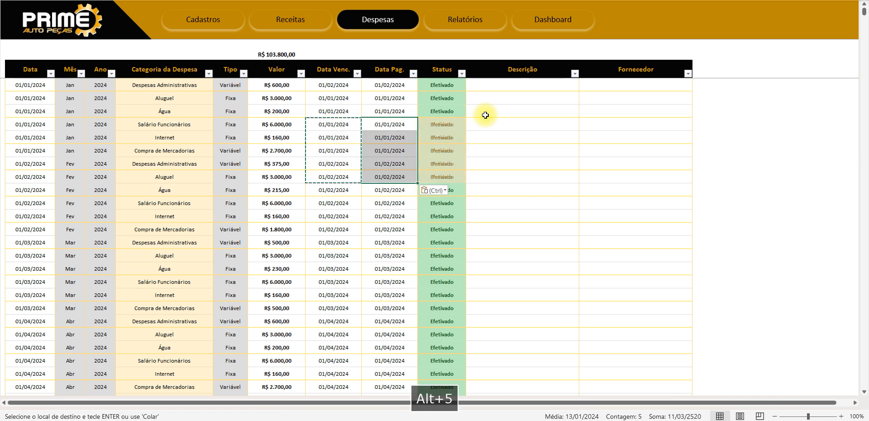
key("Down")
key("Escape")
key("Up")
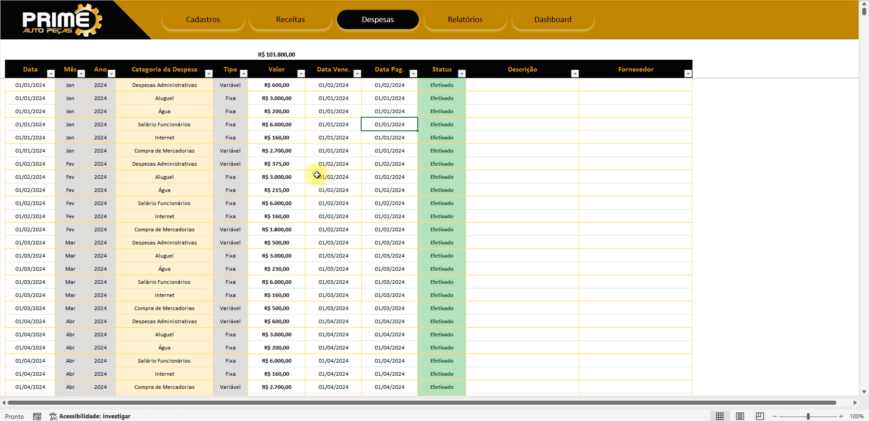
Step: Compare the Data column of the January and February expenses with their Mês and Ano cells
left_click(40, 84)
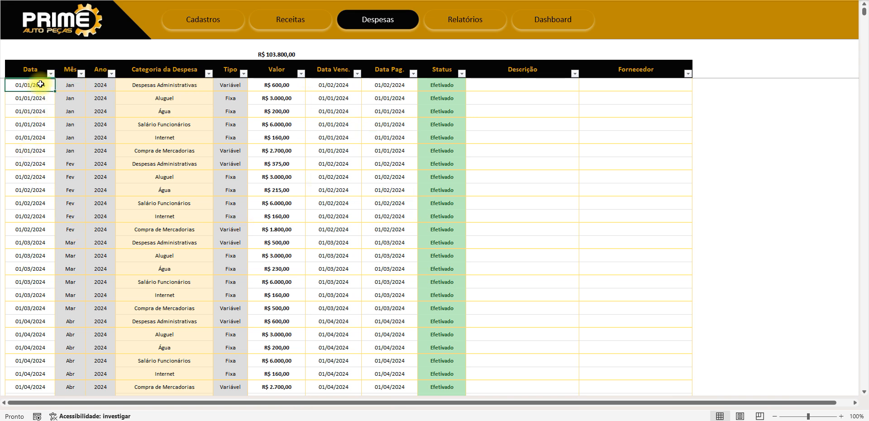
left_click_drag(68, 88, 99, 178)
left_click(100, 137)
left_click_drag(24, 87, 29, 203)
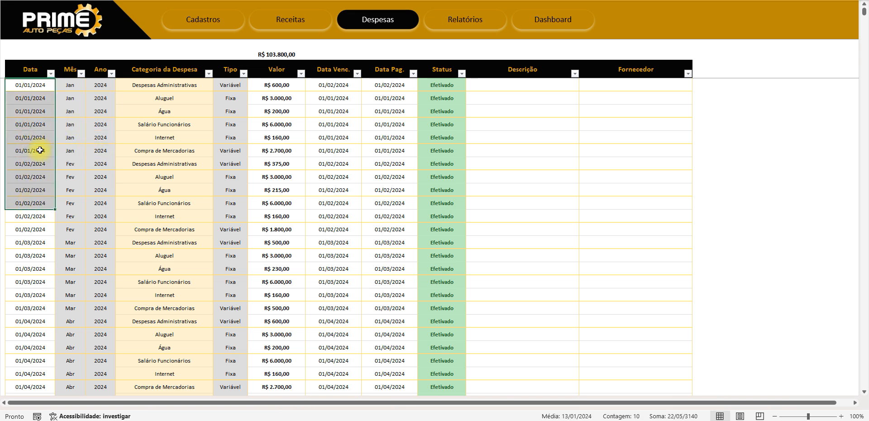
left_click_drag(70, 87, 99, 191)
left_click(99, 164)
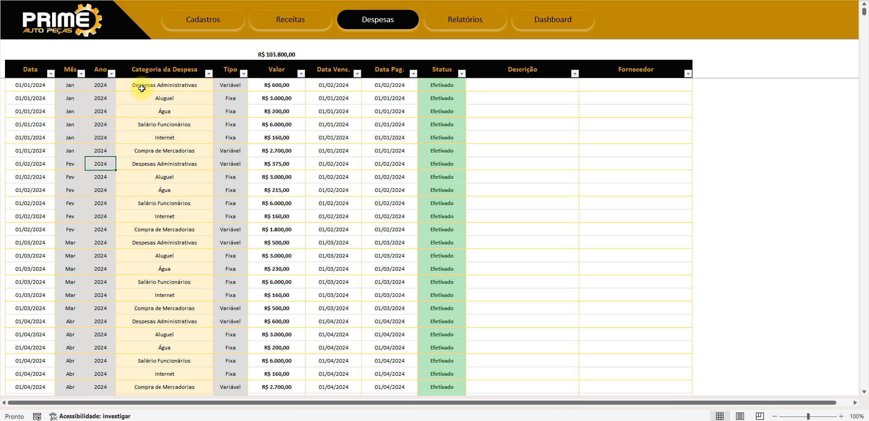
Step: Compare the registered categories in Cadastros with the Categoria da Despesa options of the first expense in Despesas
left_click(175, 83)
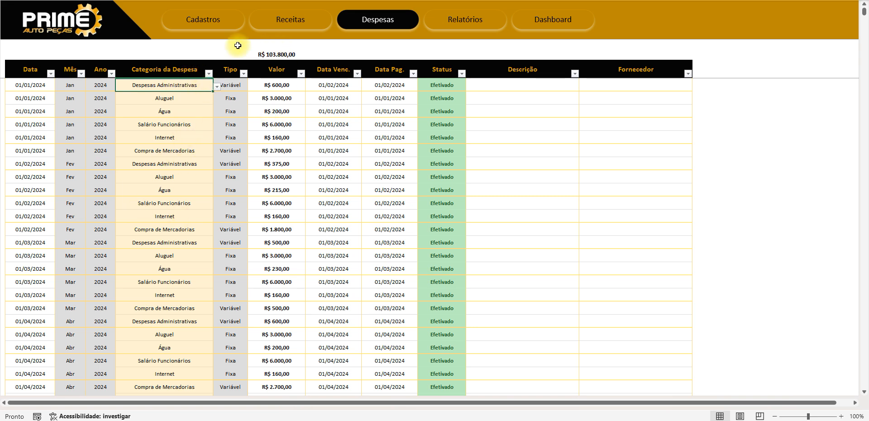
left_click(199, 18)
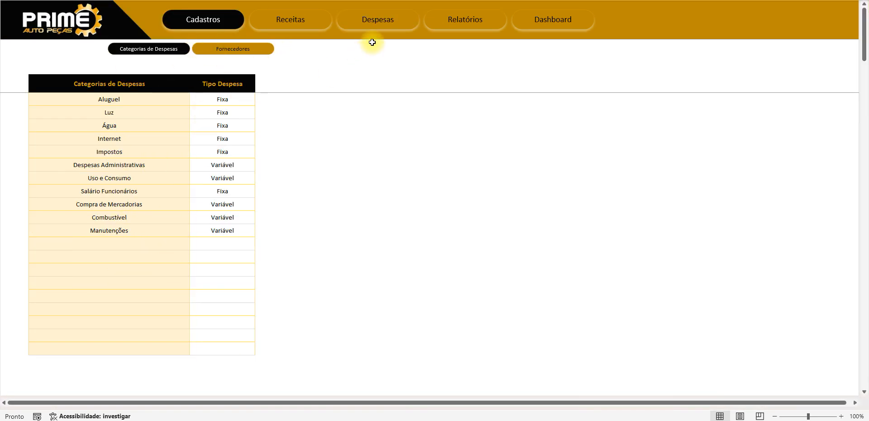
left_click(374, 22)
left_click(217, 89)
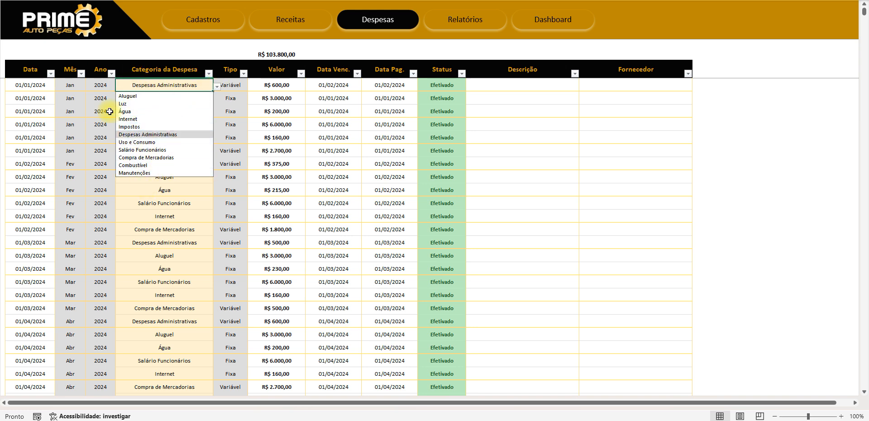
Step: Register a new expense category TESTE with type Fixa at the end of the Cadastros category table
left_click(203, 20)
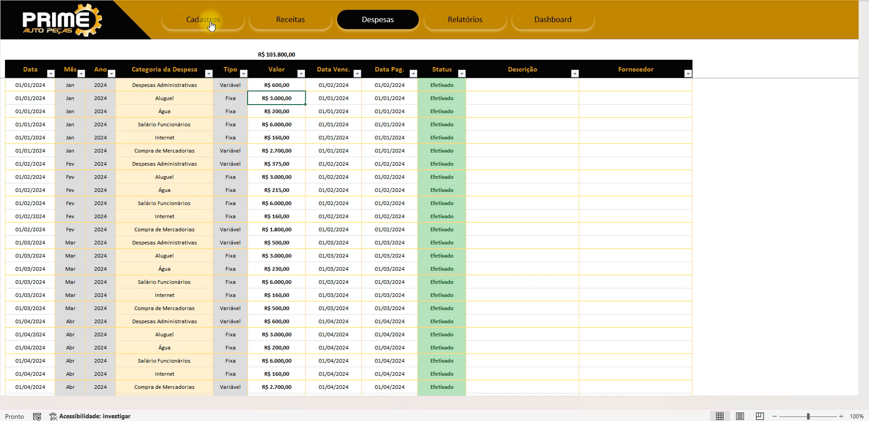
type("TESTE")
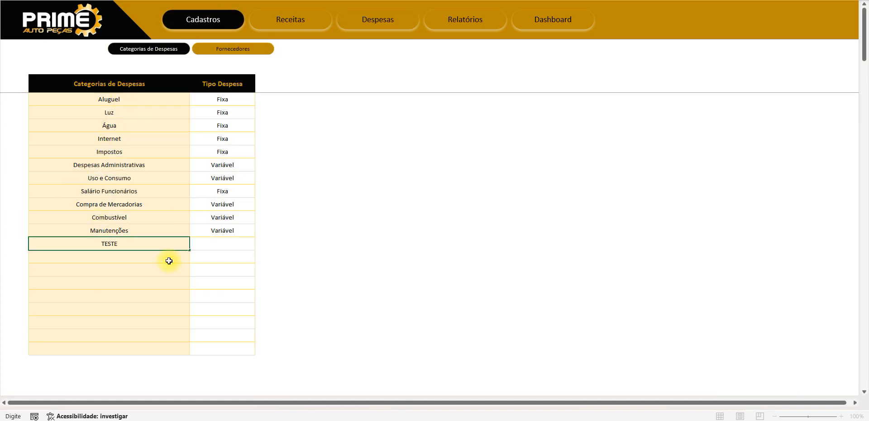
key("Return")
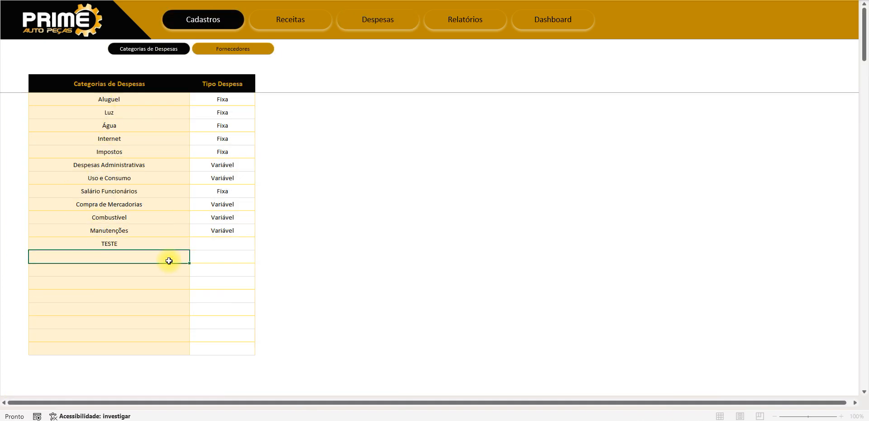
left_click(229, 243)
left_click(259, 247)
left_click(201, 254)
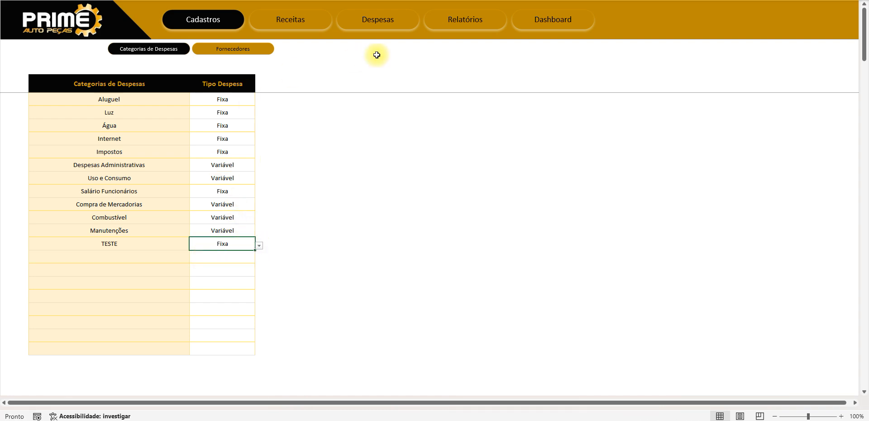
Step: Return to Despesas and look for TESTE among the category options of January's Água expense
left_click(387, 23)
left_click(163, 111)
left_click(217, 112)
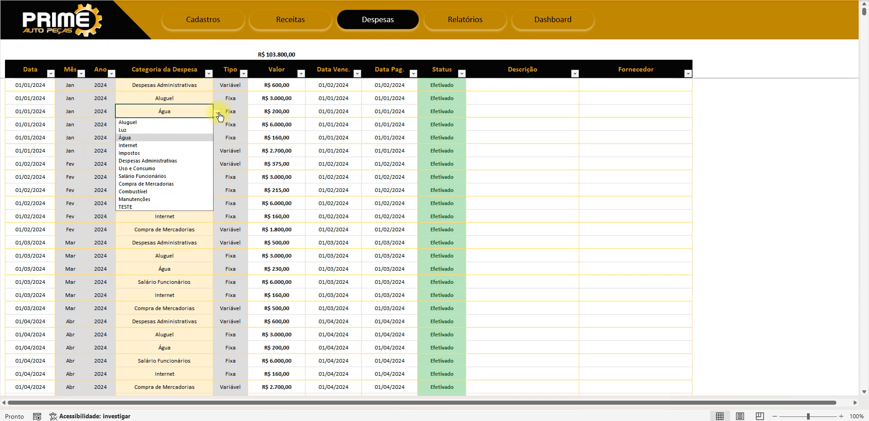
left_click(130, 207)
Step: View the Categoria da Despesa options in the first empty row below the September expenses
scroll(131, 267, "down", 17)
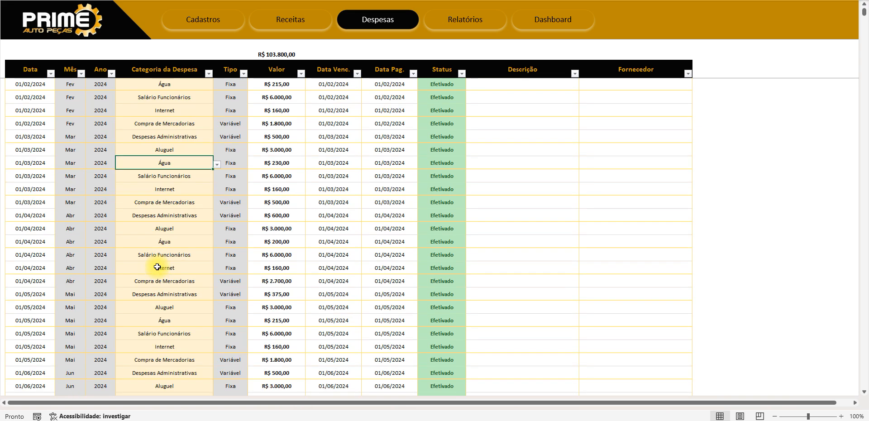
scroll(134, 181, "up", 2)
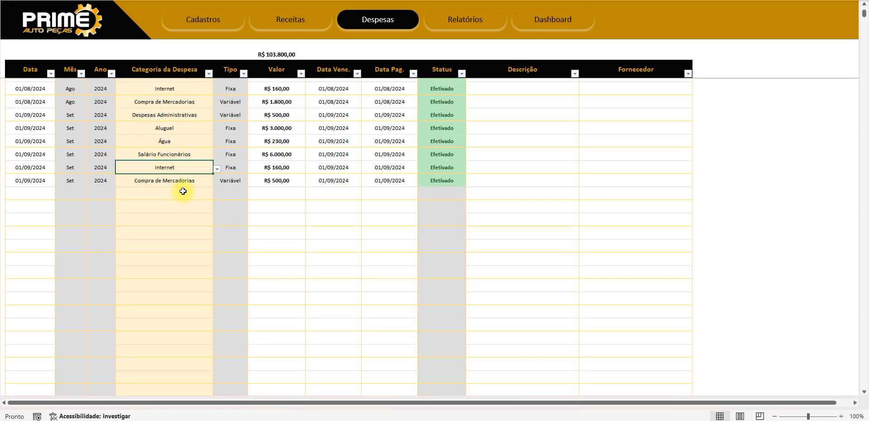
left_click(180, 193)
left_click(217, 195)
left_click(134, 155)
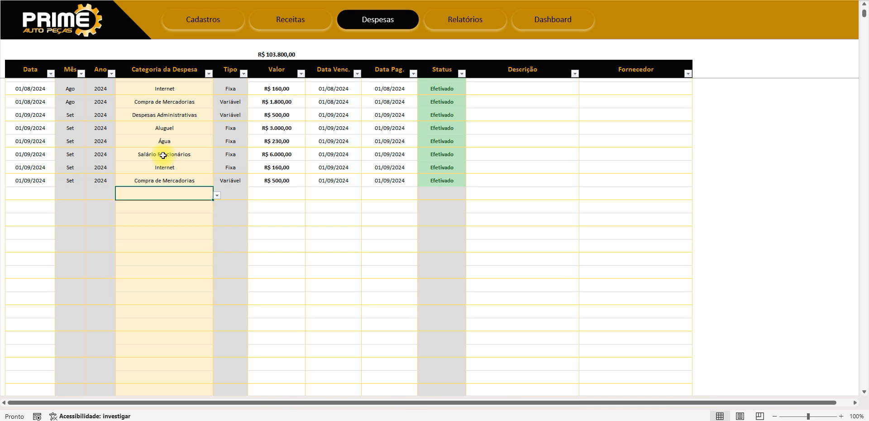
Step: Delete the TESTE category and its Fixa type from the Cadastros category table
left_click(220, 22)
left_click(117, 245)
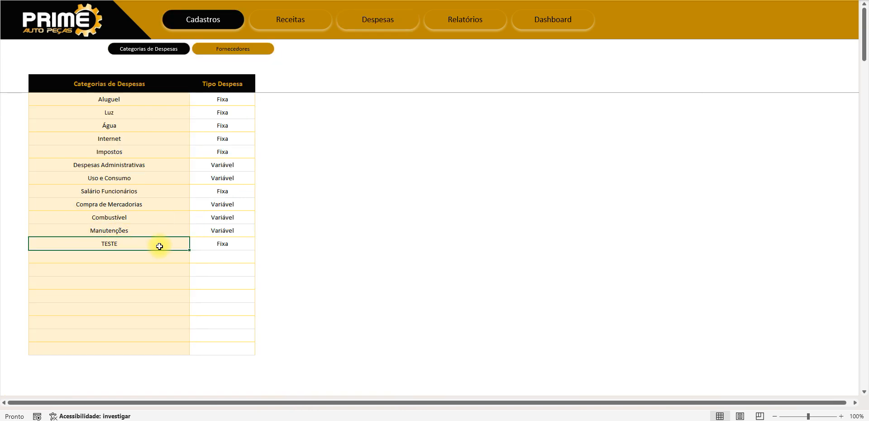
key("Delete")
left_click(219, 246)
key("Delete")
Step: Return to Despesas and recheck the first empty row's category options for the removed TESTE entry
left_click(394, 19)
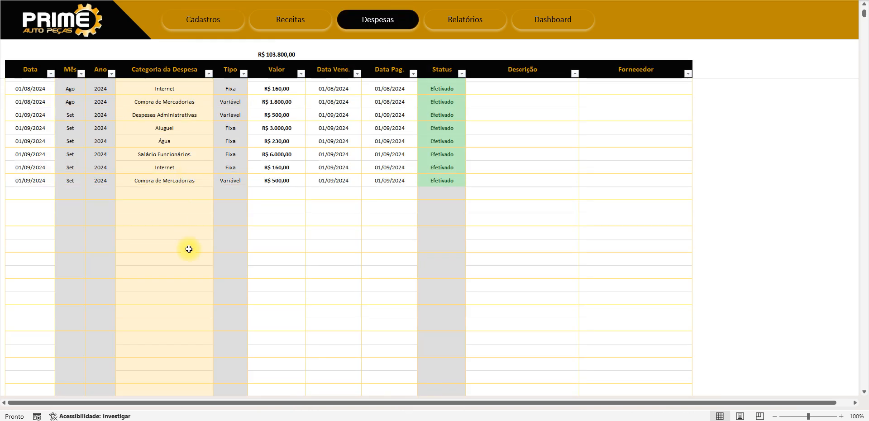
left_click(196, 193)
left_click(218, 196)
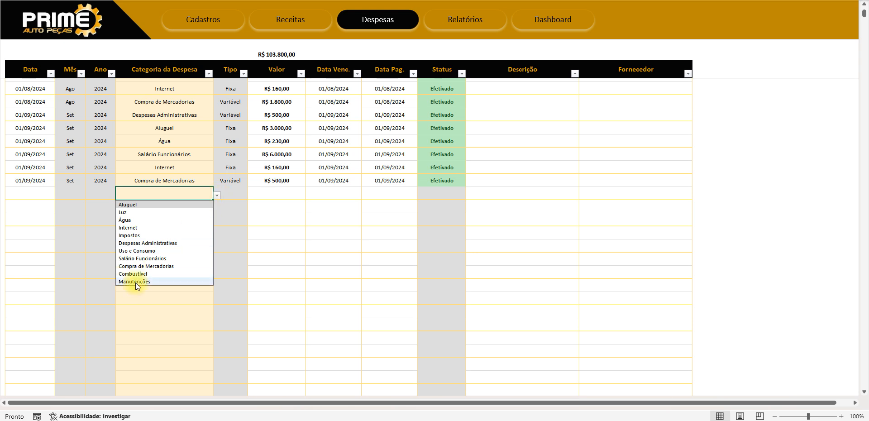
left_click(66, 198)
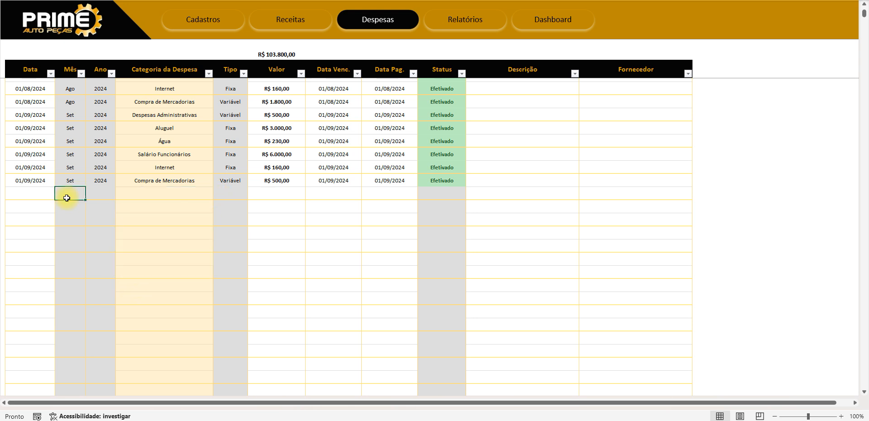
Step: Examine the category, Tipo, Valor and date cells of the last September expenses
left_click(183, 154)
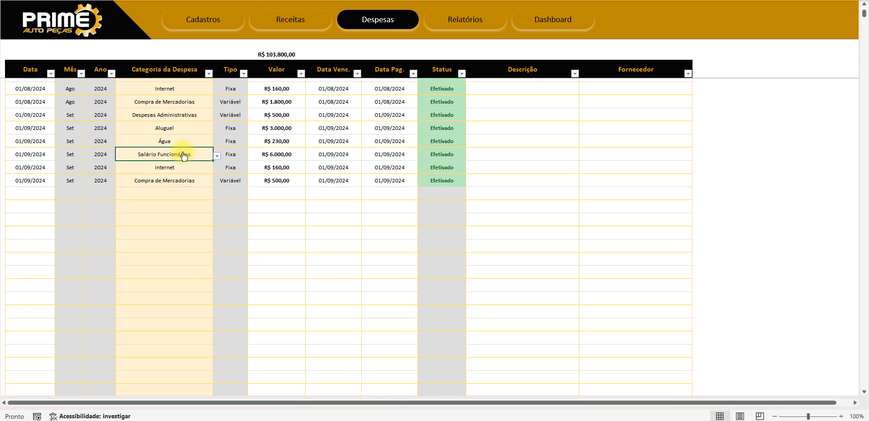
left_click(227, 176)
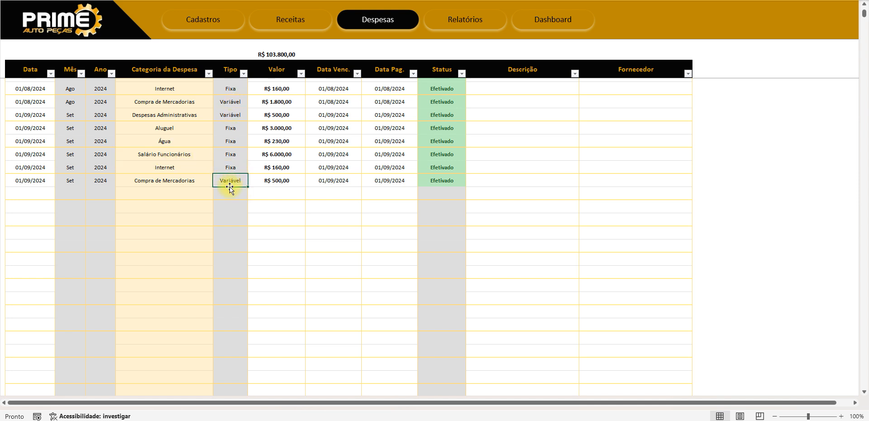
left_click_drag(272, 142, 281, 184)
left_click(281, 184)
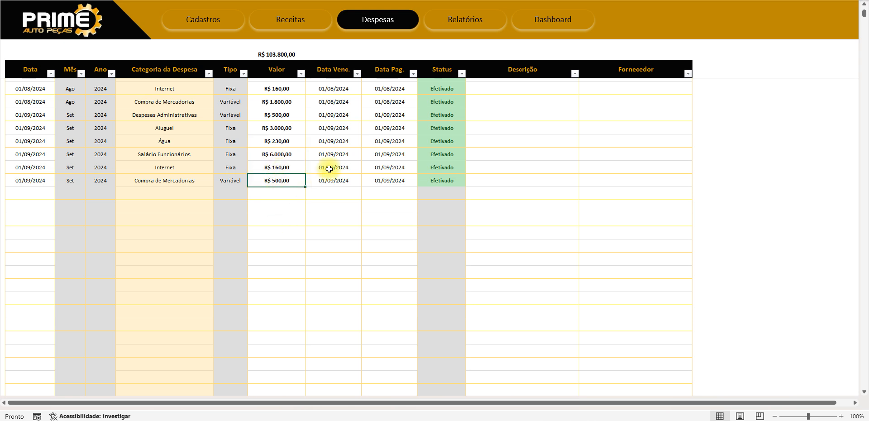
left_click_drag(334, 180, 383, 180)
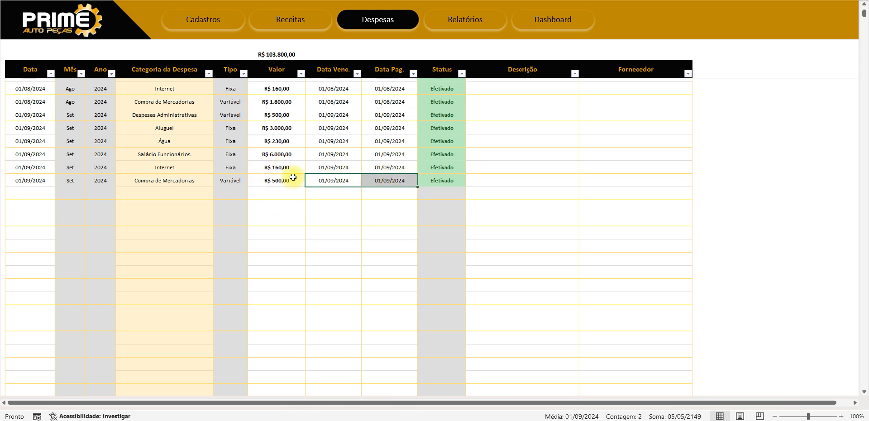
left_click(334, 182)
Step: Clear the Data Pag. of September's Compra de Mercadorias expense and check its Status cell
left_click(381, 181)
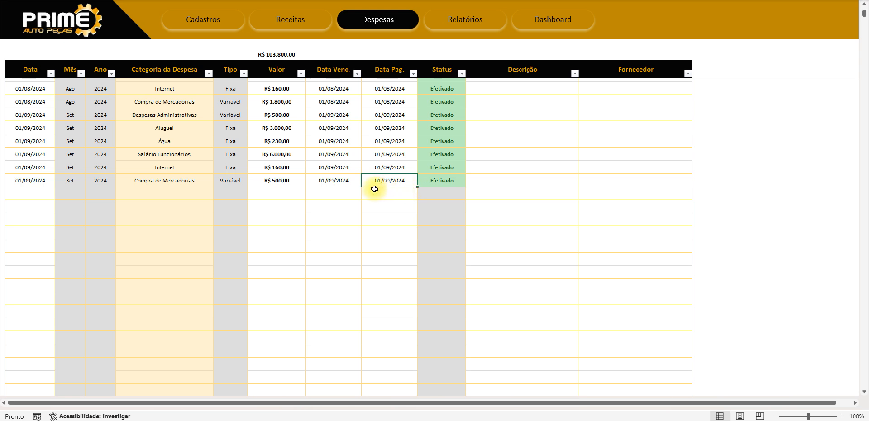
key("Delete")
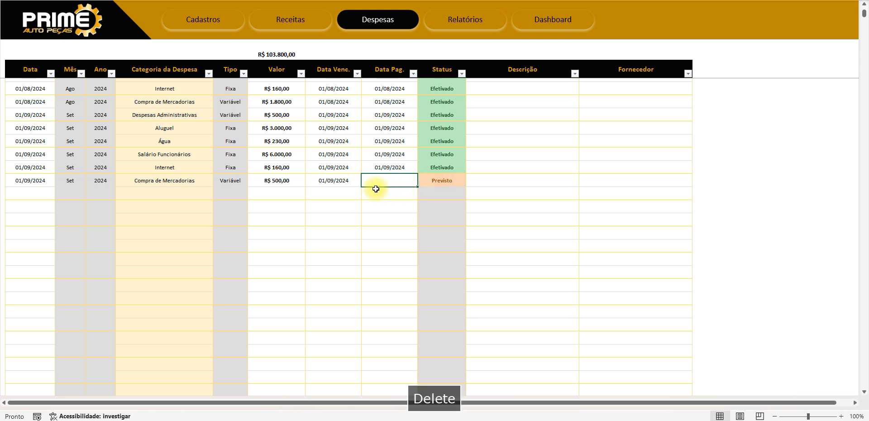
left_click(443, 181)
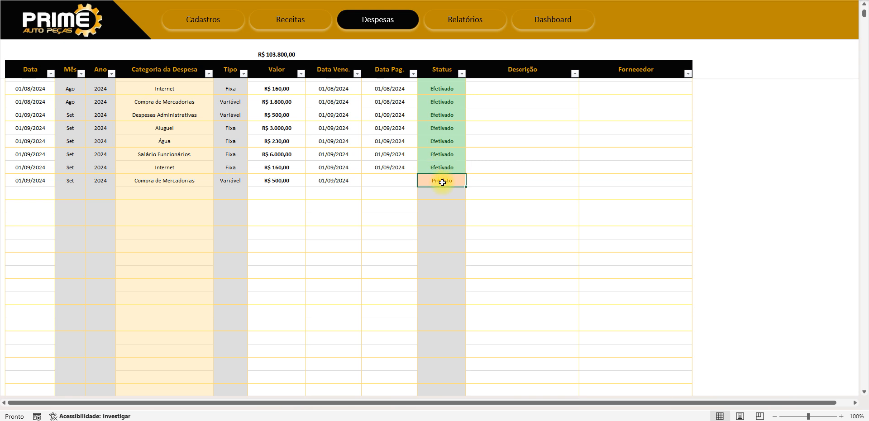
Step: Enter the sample text FSDGFDGFDGFD as the Descrição of September's Compra de Mercadorias expense
left_click(501, 179)
type("FSDGFDGFDGFD")
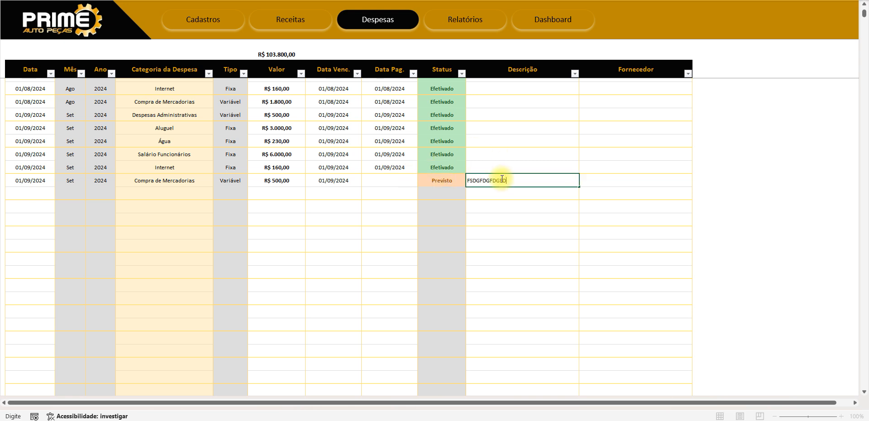
key("Return")
key("Up")
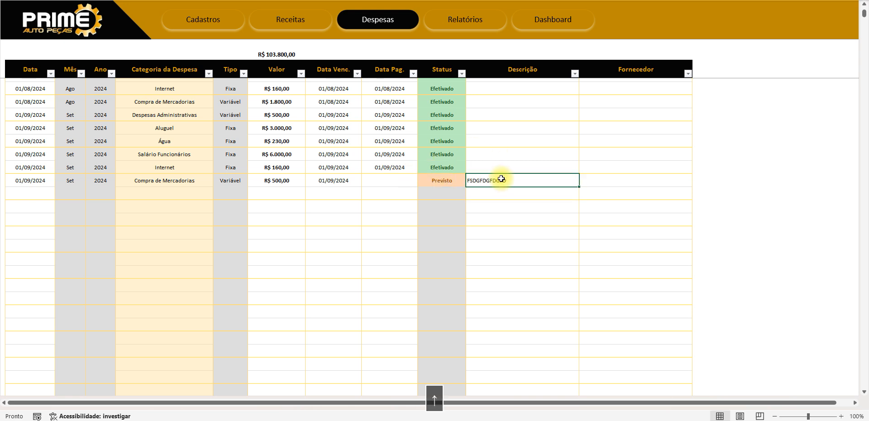
Step: Try entering Compra de peças para as the Descrição of September's Compra de Mercadorias expense
key("Left")
key("Left")
key("Left")
key("Left")
key("Left")
key("Right")
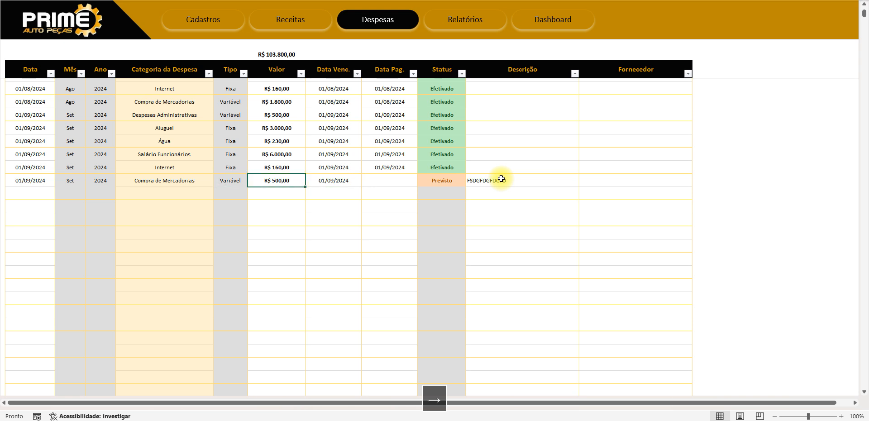
key("Right")
key("Right")
key("Right")
key("Right")
type("Com")
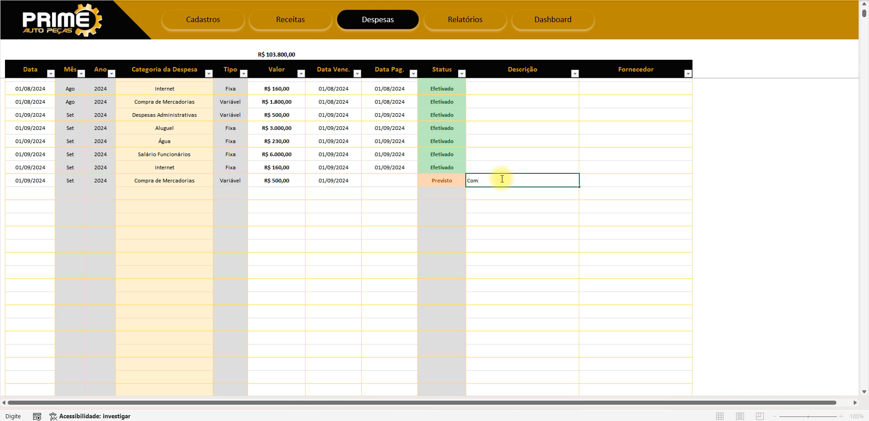
type("pra dase peças p arapara")
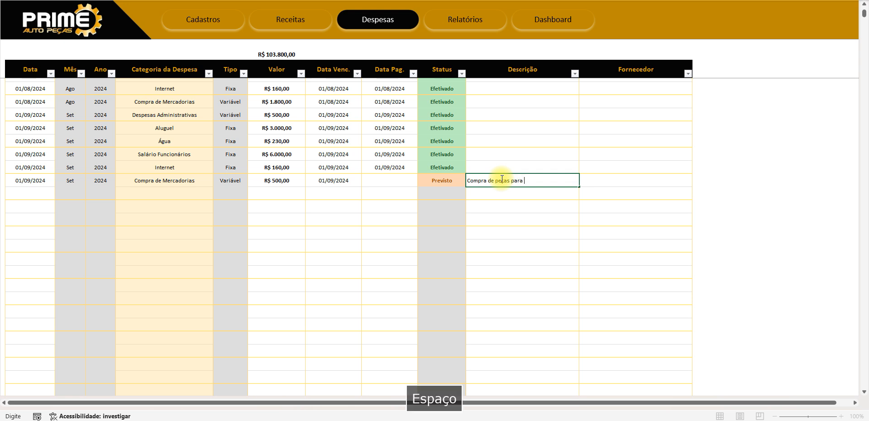
key("Escape")
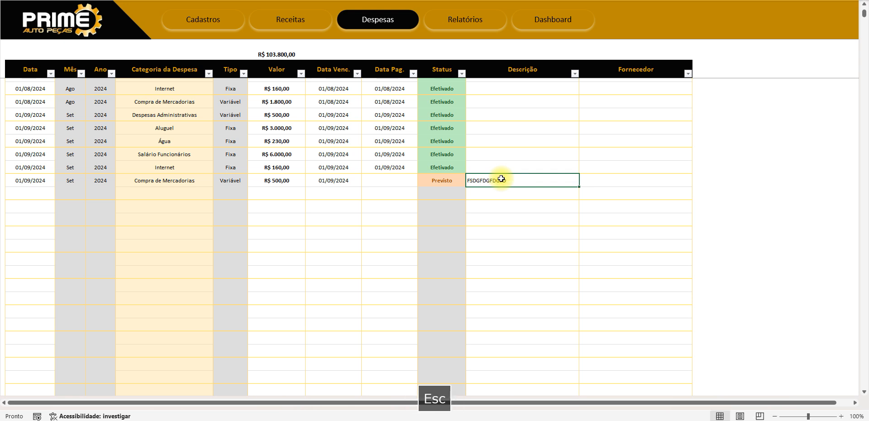
Step: Clear the sample Descrição of September's Compra de Mercadorias expense and view the options for its Fornecedor
key("Delete")
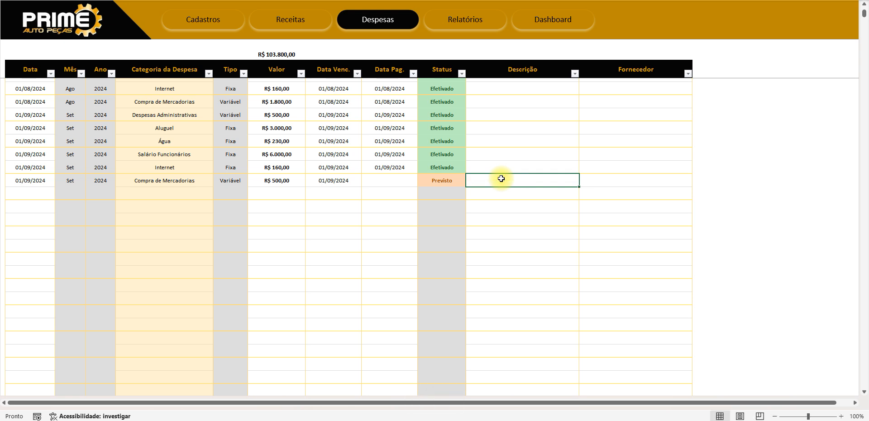
left_click(657, 179)
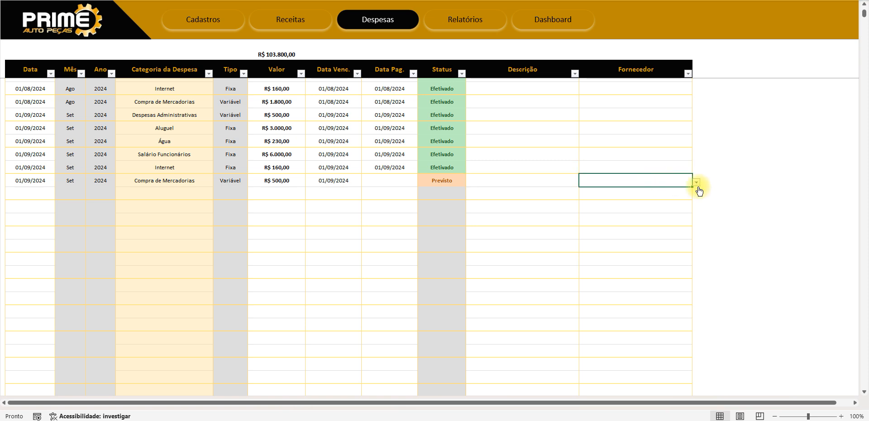
left_click(696, 182)
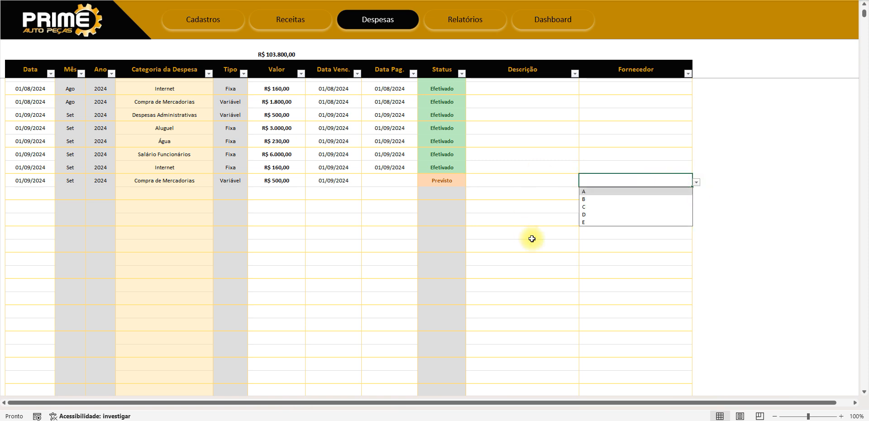
left_click(514, 169)
Step: Compare the names in the Fornecedores register with the Fornecedor options of September's Despesas Administrativas expense
left_click(196, 19)
left_click(235, 51)
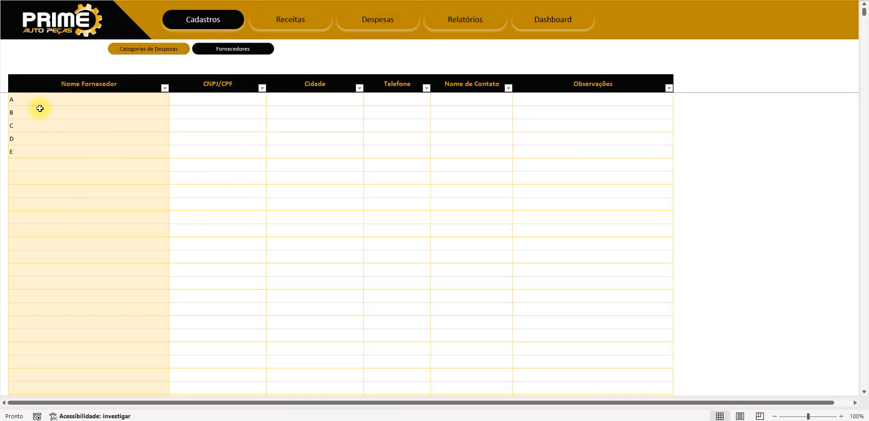
left_click(368, 18)
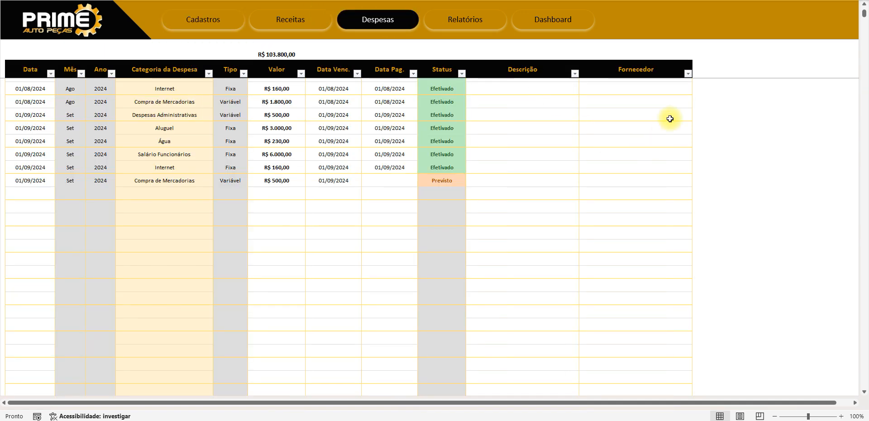
left_click(672, 116)
left_click(697, 118)
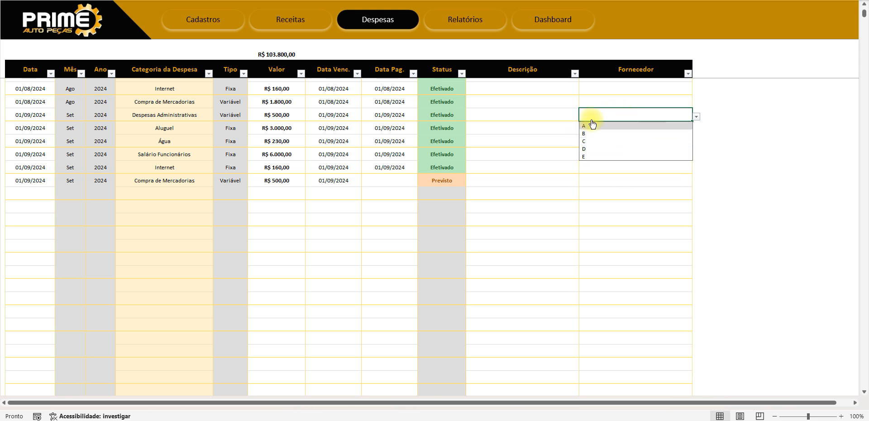
left_click(590, 165)
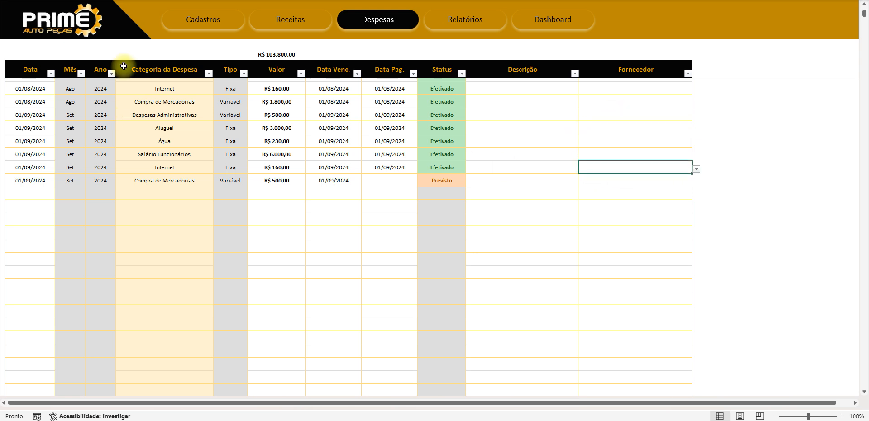
Step: Add the sample supplier sdkljgksdjgkjd in the first empty Nome Fornecedor row of the Fornecedores register
left_click(187, 18)
left_click(232, 50)
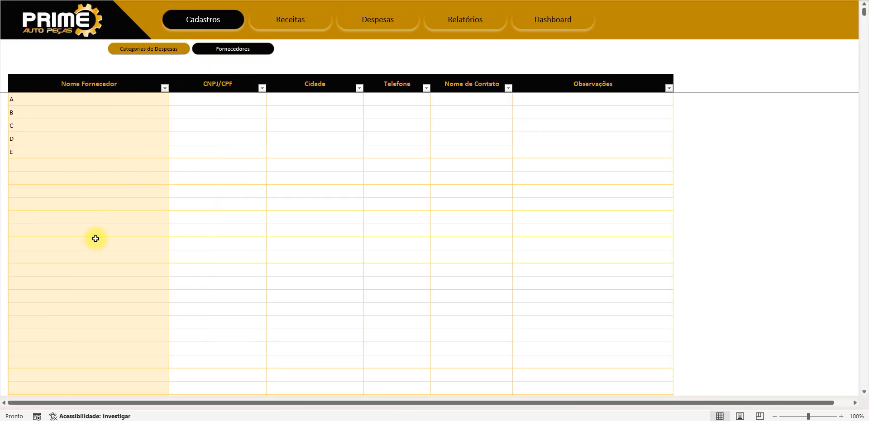
left_click(48, 167)
type("sdkljgksdjgkjd")
key("Return")
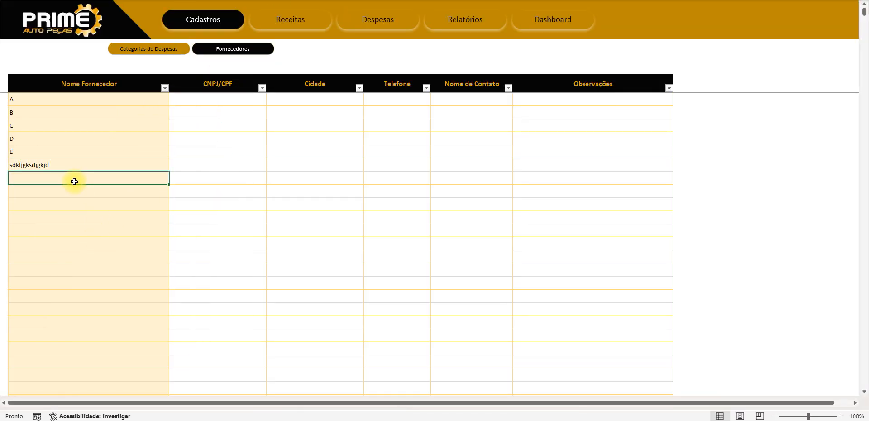
Step: Return to Despesas and check the Fornecedor options of September's Salário Funcionários expense for the sample supplier
left_click(387, 21)
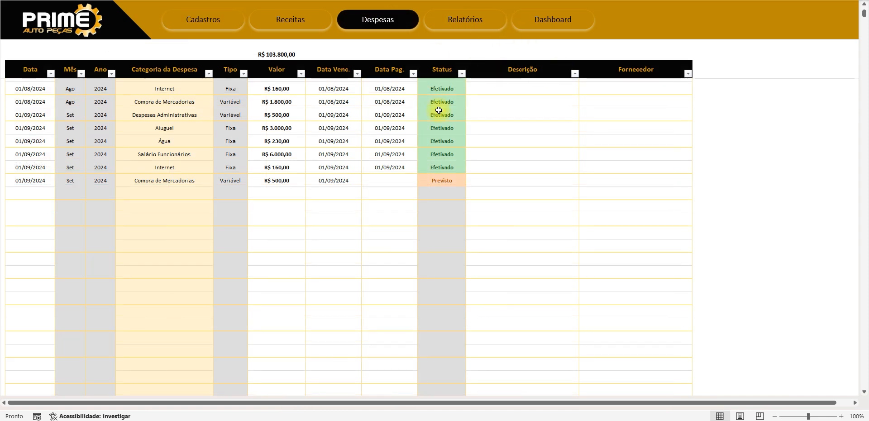
left_click(632, 156)
left_click(696, 155)
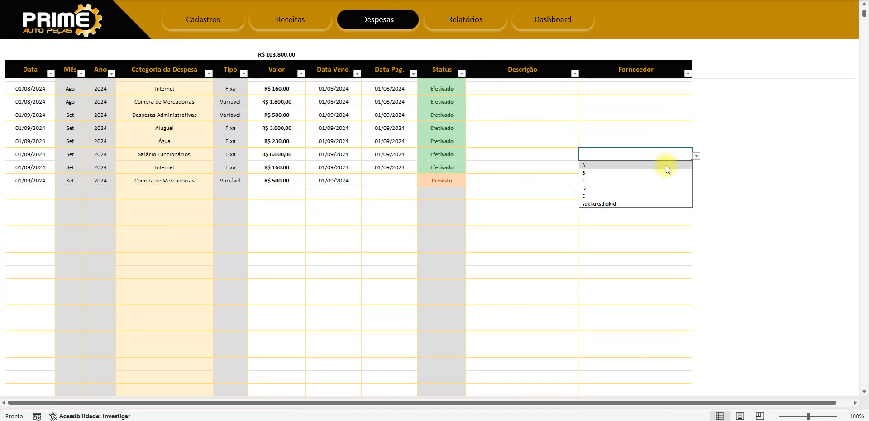
left_click(606, 202)
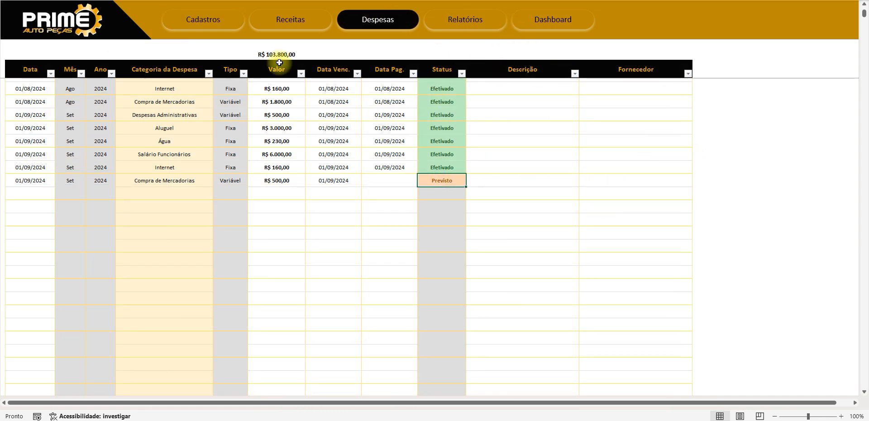
Step: Delete the sample supplier sdkljgksdjgkjd from the Fornecedores register
left_click(198, 22)
left_click(205, 48)
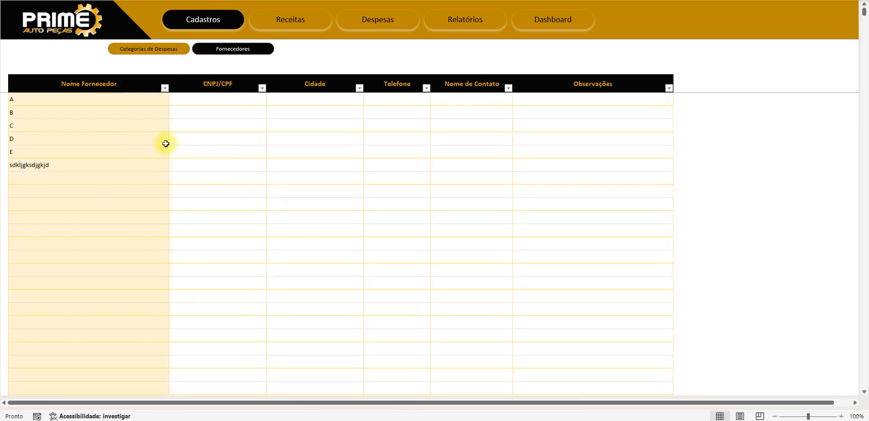
left_click(62, 163)
key("Delete")
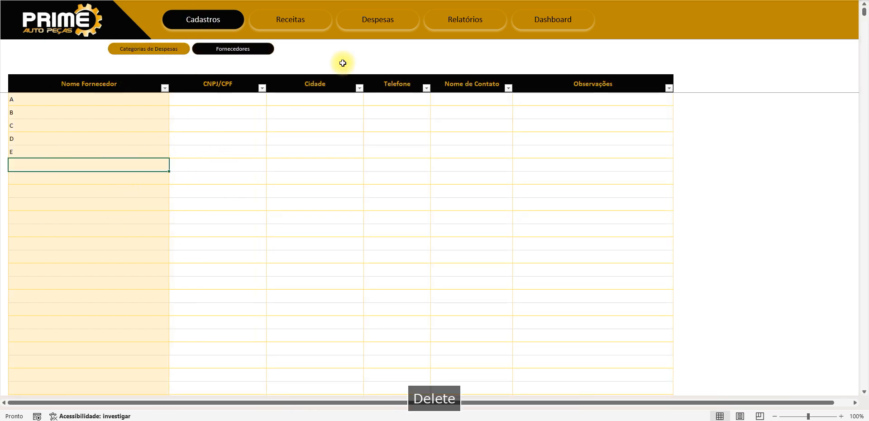
Step: Return to Despesas and inspect the Valor column's filter options and the total cell above its header
left_click(392, 29)
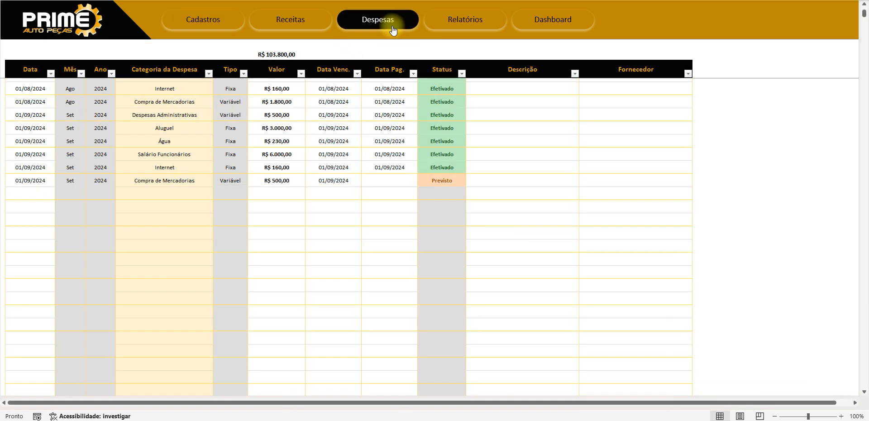
left_click(301, 74)
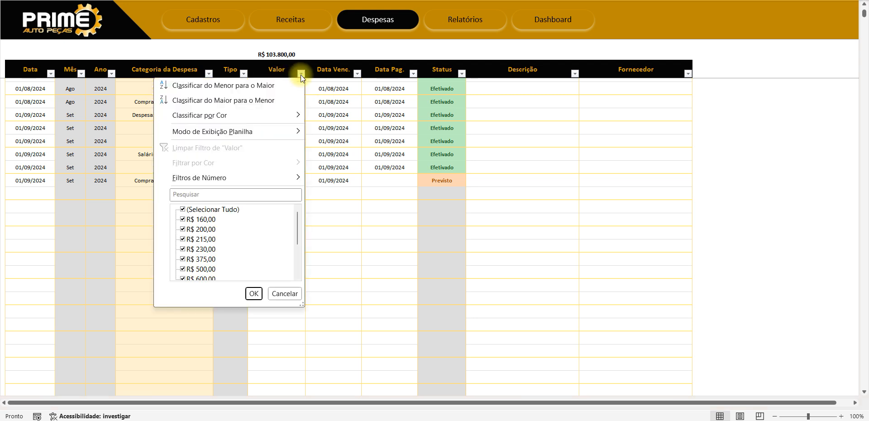
left_click(301, 74)
left_click(286, 54)
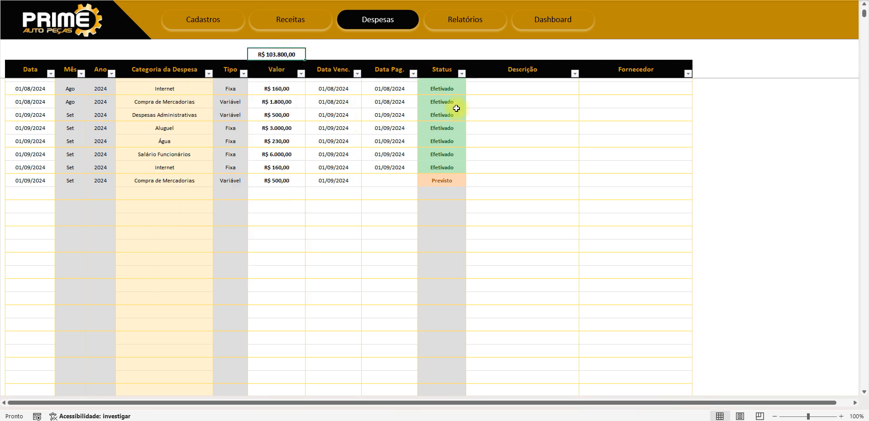
Step: Examine the Status, Tipo and Categoria da Despesa cells of the August and September expenses
left_click(456, 128)
scroll(456, 138, "up", 3)
scroll(456, 139, "down", 3)
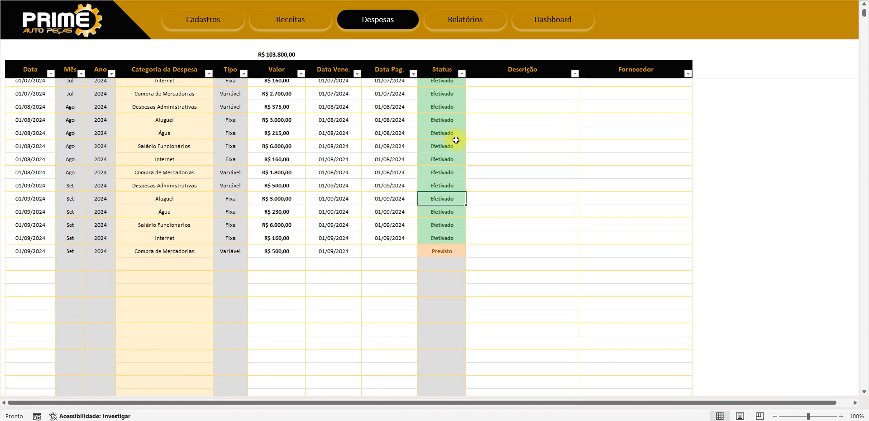
left_click(439, 183)
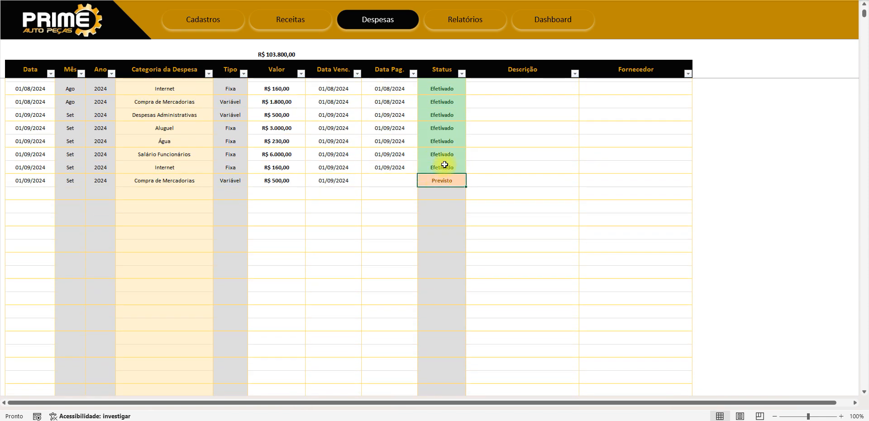
left_click(222, 143)
left_click_drag(231, 104, 230, 157)
left_click(225, 142)
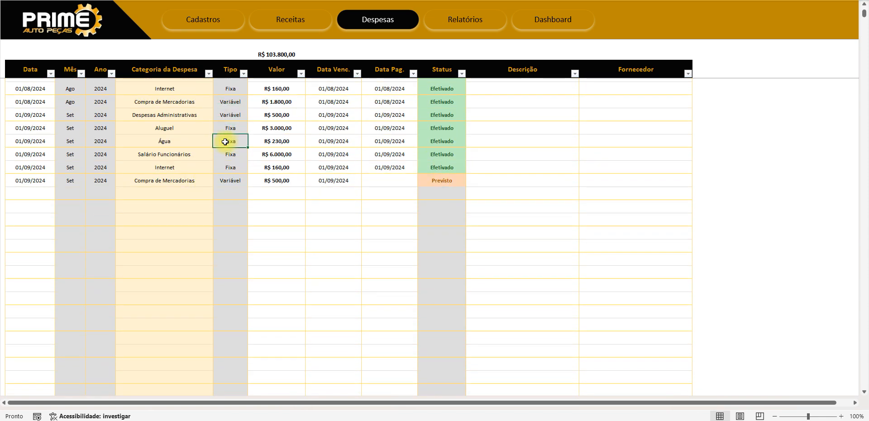
left_click(178, 144)
left_click_drag(175, 126, 178, 166)
left_click(179, 167)
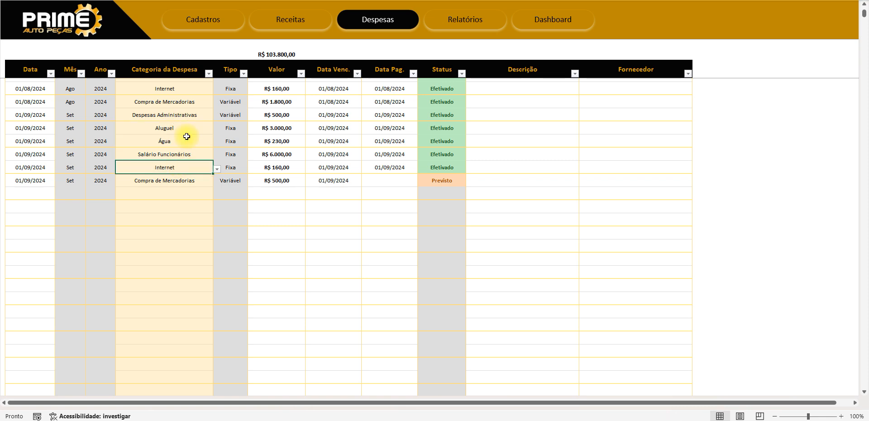
Step: Look over the Despesas records and select the Data cells from September's Salário Funcionários through the first empty row
scroll(148, 241, "down", 3)
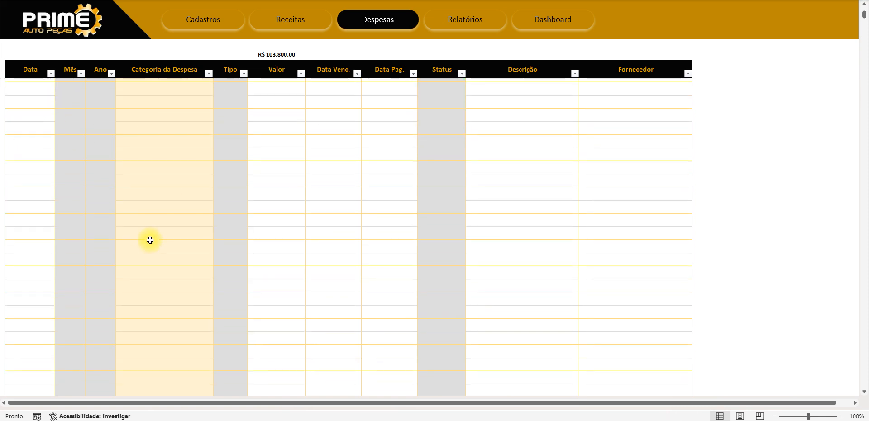
scroll(153, 238, "up", 2)
scroll(152, 239, "up", 6)
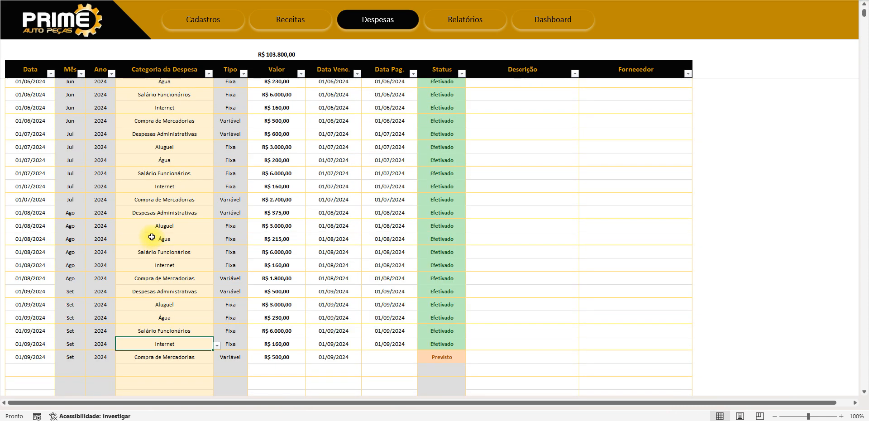
scroll(151, 237, "down", 3)
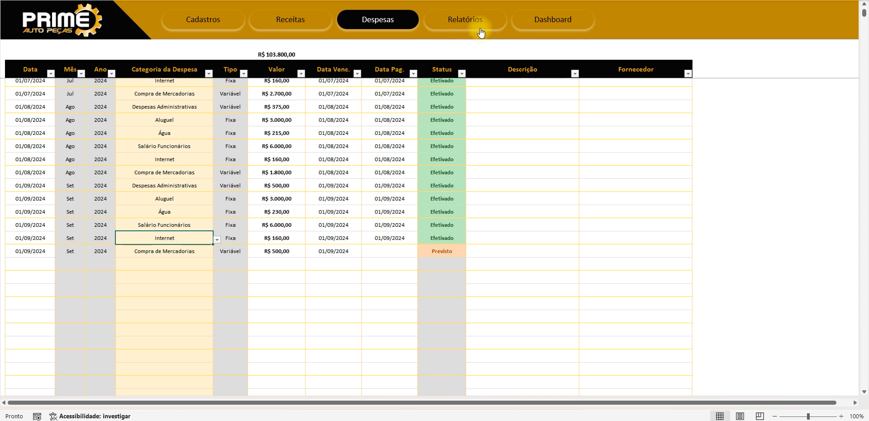
left_click(36, 254)
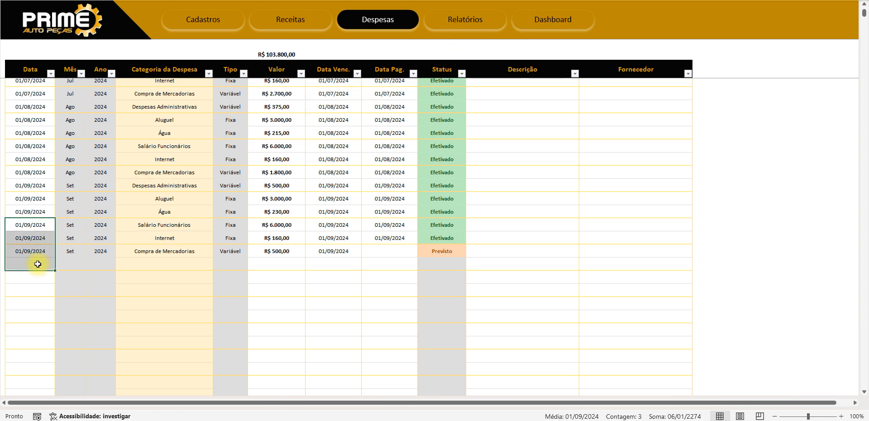
Step: Look over the last September 2024 expense entries in the Despesas sheet, and open the Relatórios sheet
left_click(36, 262)
scroll(37, 262, "down", 2)
scroll(38, 266, "down", 1)
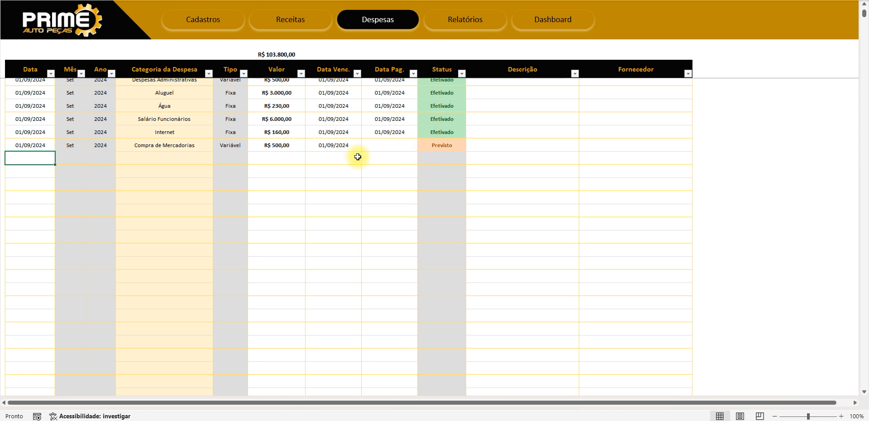
left_click(468, 30)
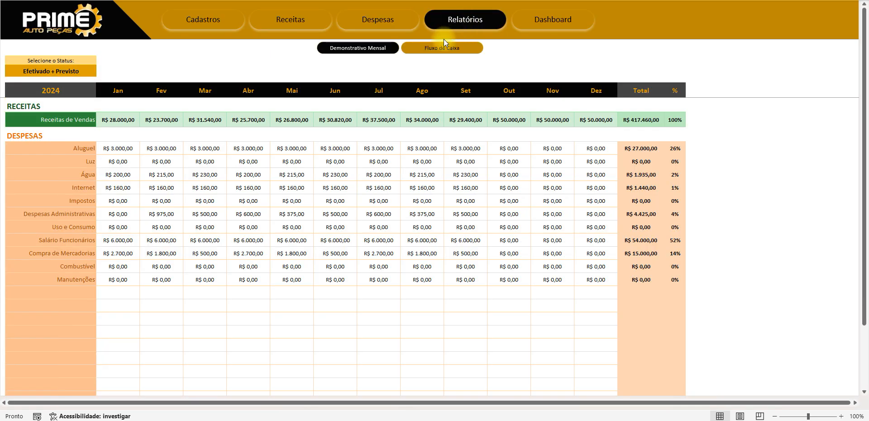
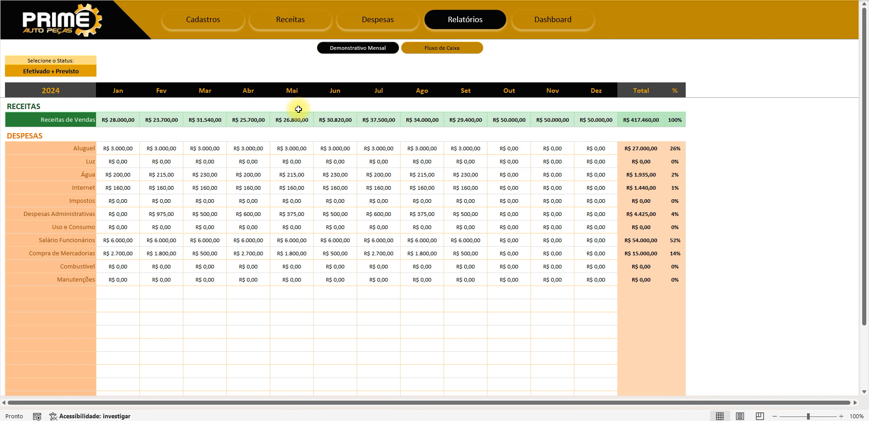
Step: Examine the monthly statement from the revenue and expense categories down to the Resultado do Mês row
scroll(250, 177, "down", 4)
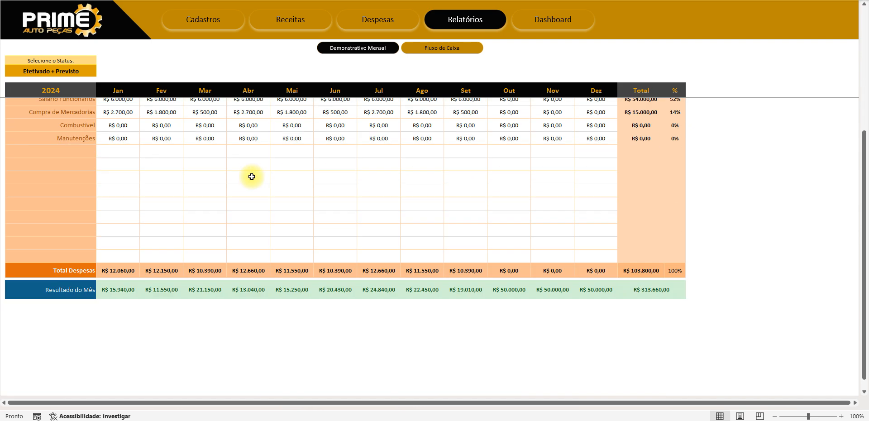
scroll(108, 254, "up", 4)
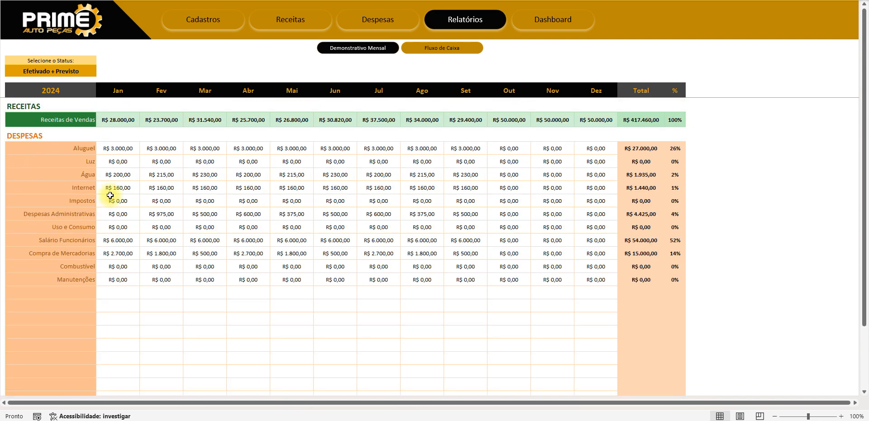
scroll(126, 204, "down", 5)
left_click_drag(57, 255, 635, 255)
left_click(607, 259)
scroll(607, 259, "up", 5)
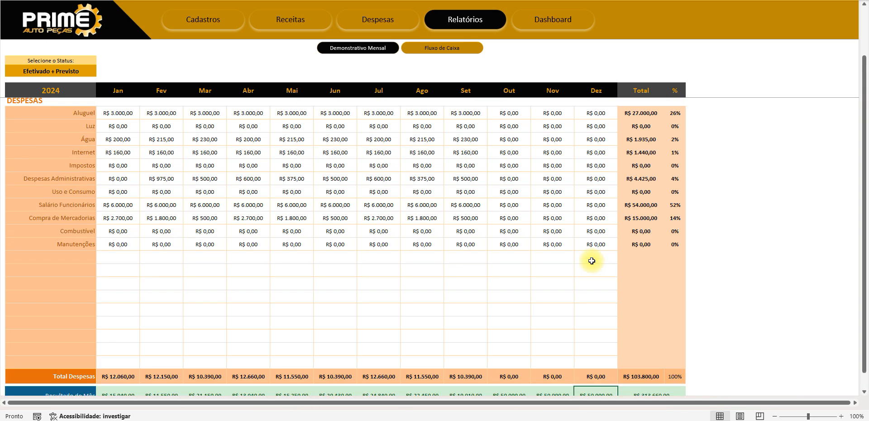
Step: Try to edit the June administrative expenses cell, the February Internet cell and the Impostos category label in the report
left_click(252, 200)
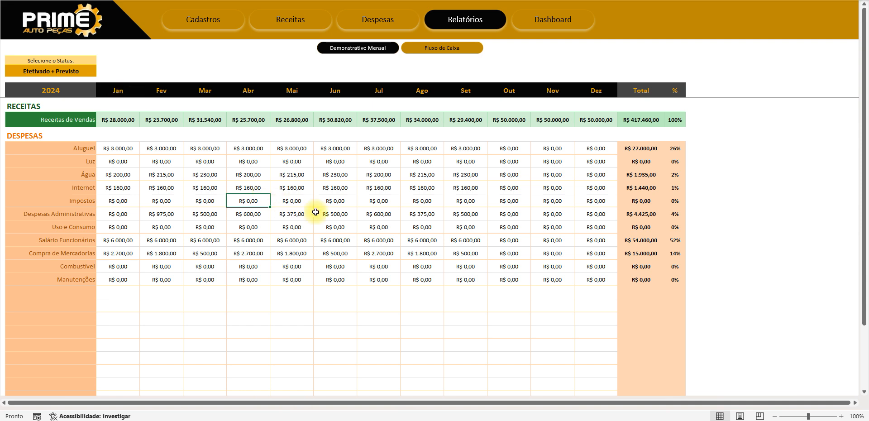
double_click(334, 211)
key("Escape")
double_click(171, 189)
key("Escape")
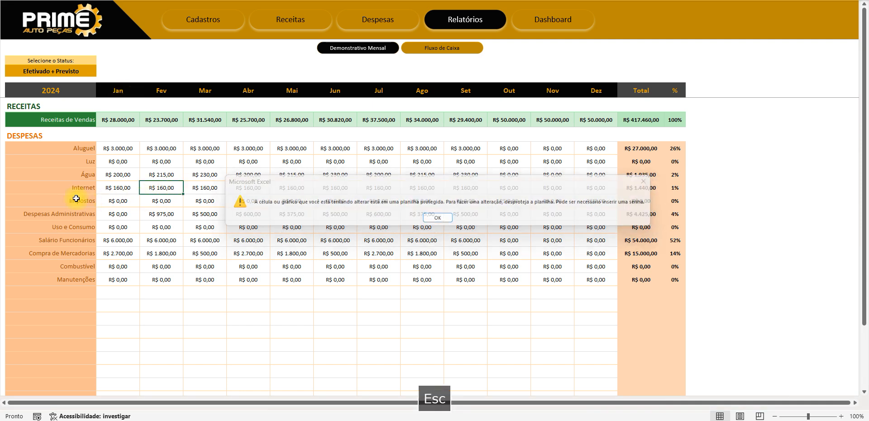
double_click(78, 197)
key("Escape")
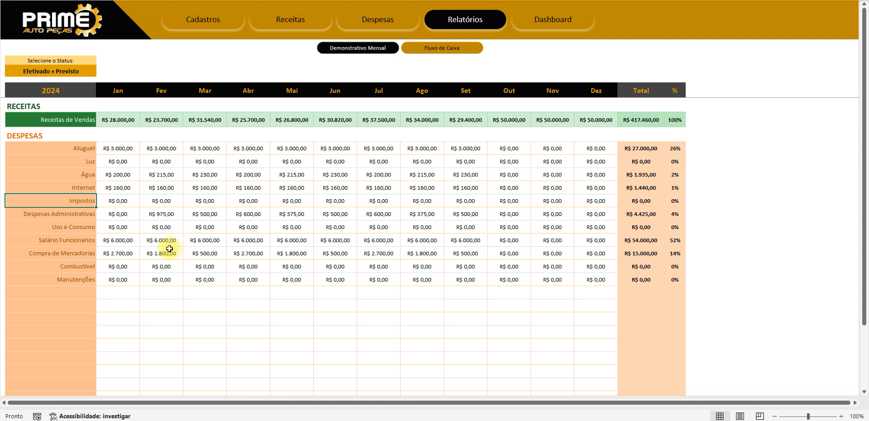
Step: Set the monthly statement's year to 2025 and review the report down to the monthly result
left_click(70, 93)
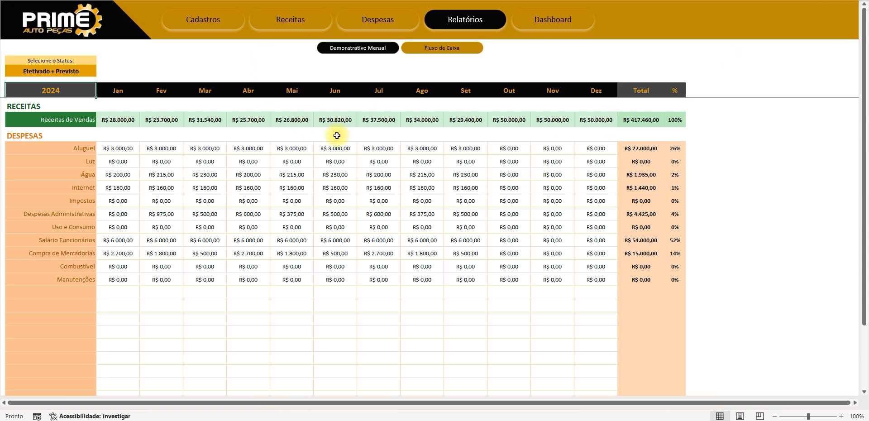
type("20")
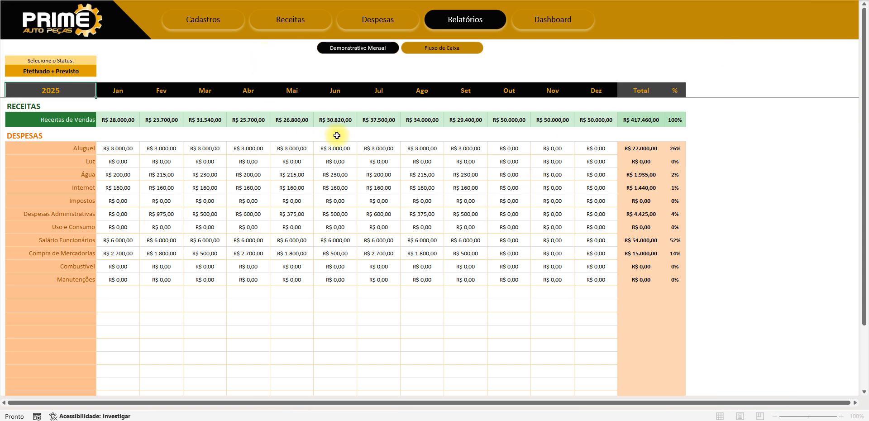
scroll(382, 217, "down", 4)
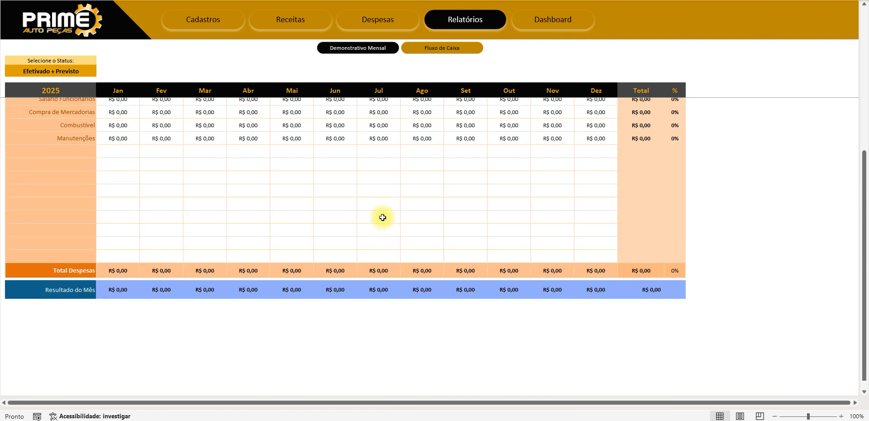
scroll(383, 217, "up", 4)
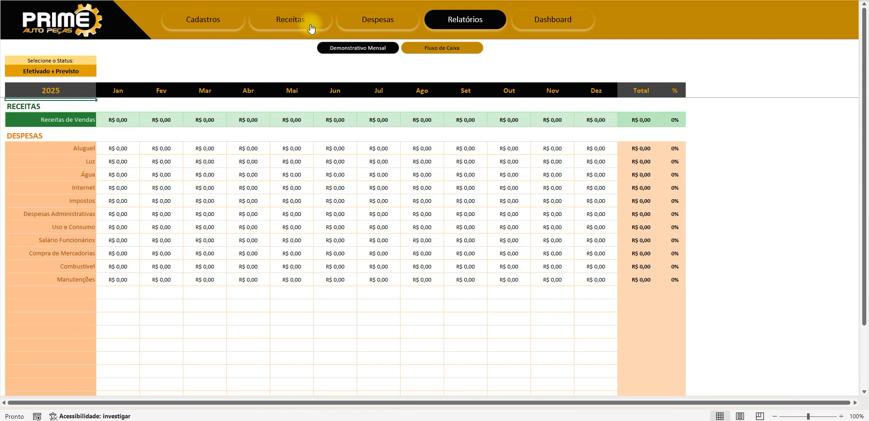
Step: Set the monthly statement's year back to 2024
left_click(64, 90)
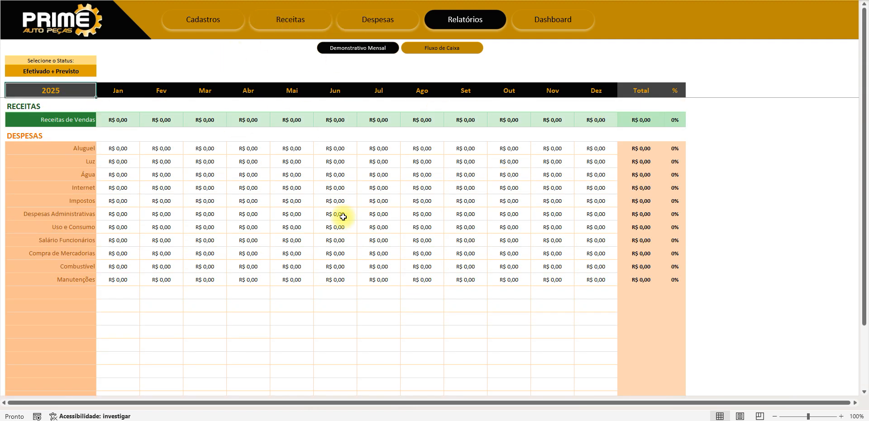
type("20")
key("Return")
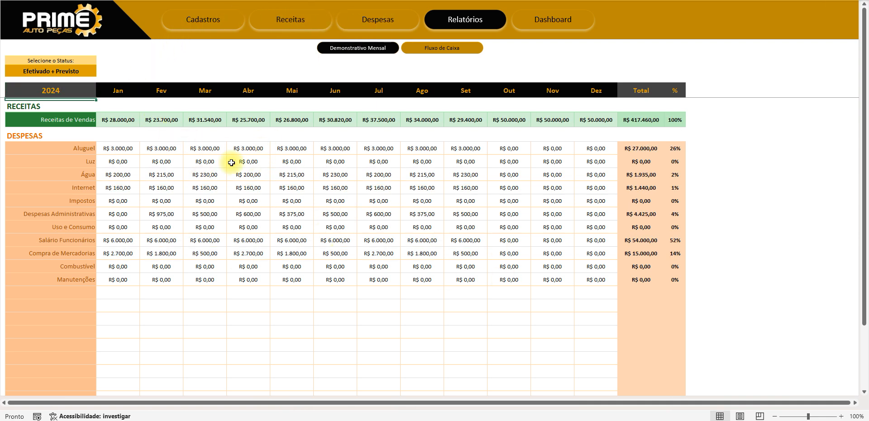
Step: Examine the options offered by the report's status filter without changing the selection
left_click(94, 72)
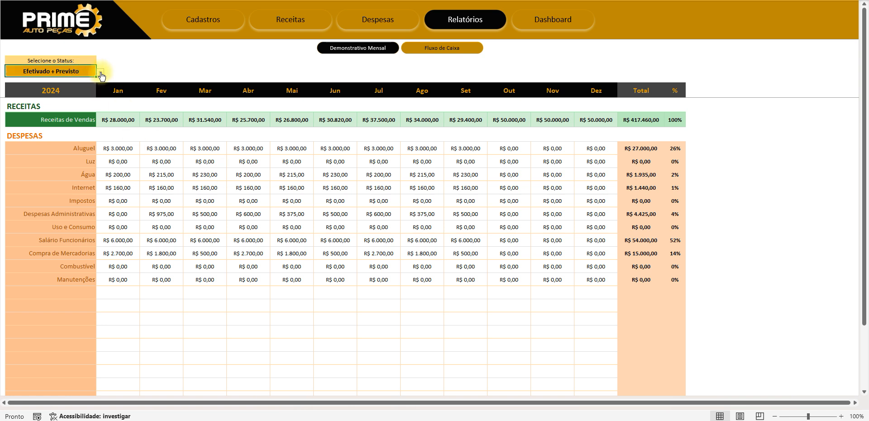
left_click(100, 72)
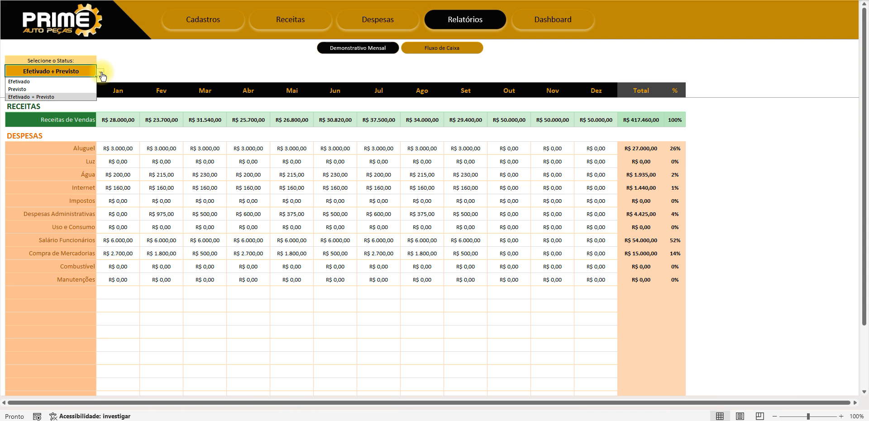
left_click(177, 137)
Step: Check the Status column of the revenue entries in Receitas and of the last expense entries in Despesas
left_click(296, 19)
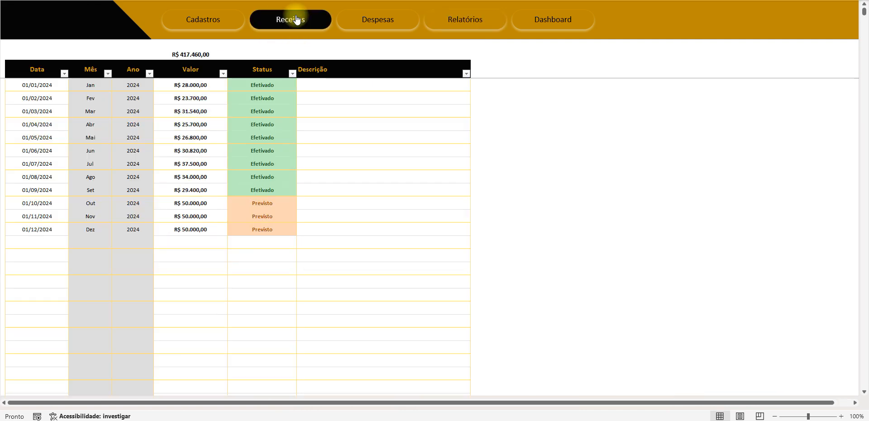
left_click_drag(265, 112, 265, 216)
left_click(266, 206)
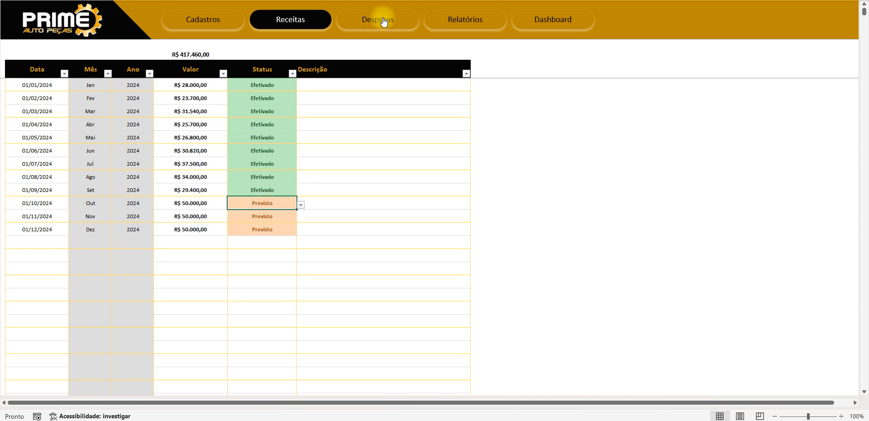
left_click(383, 22)
left_click_drag(434, 118, 435, 145)
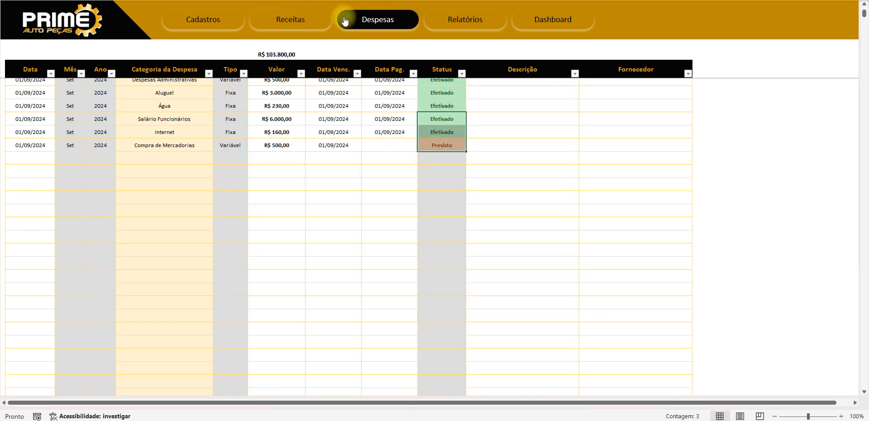
Step: Return to the Relatórios sheet and filter the monthly statement by the status Efetivado
left_click(464, 19)
left_click(86, 71)
left_click(100, 74)
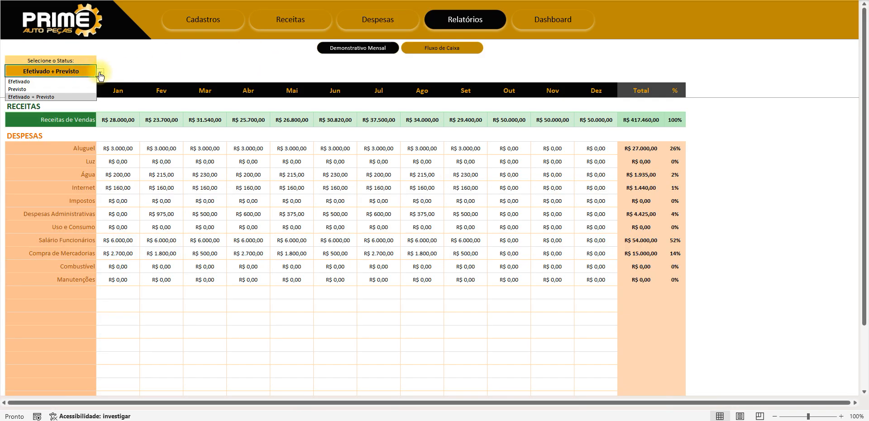
left_click(31, 82)
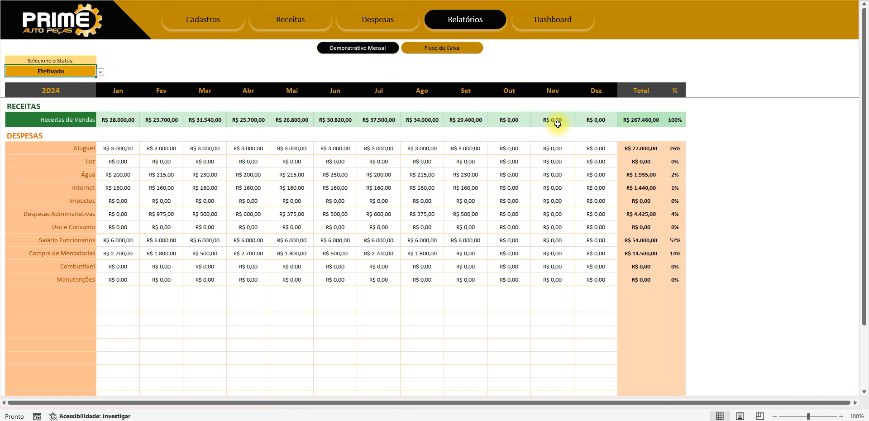
Step: Filter the monthly statement by Efetivado + Previsto and highlight the October to December sales revenue
left_click(100, 72)
left_click(28, 97)
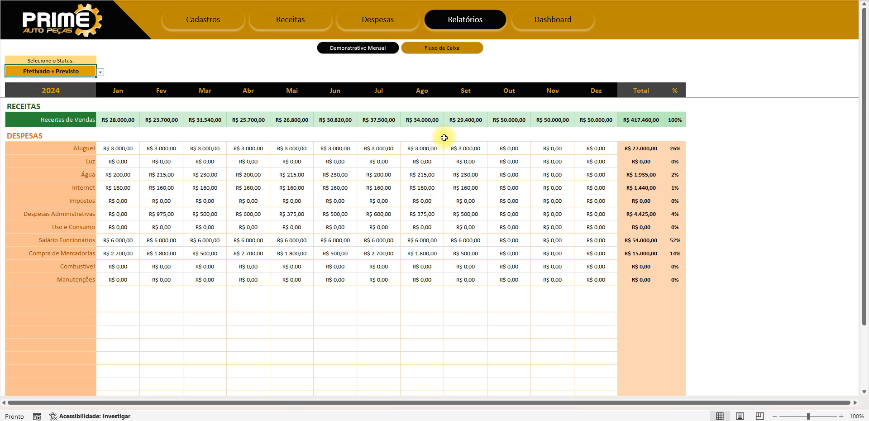
left_click_drag(505, 122, 591, 120)
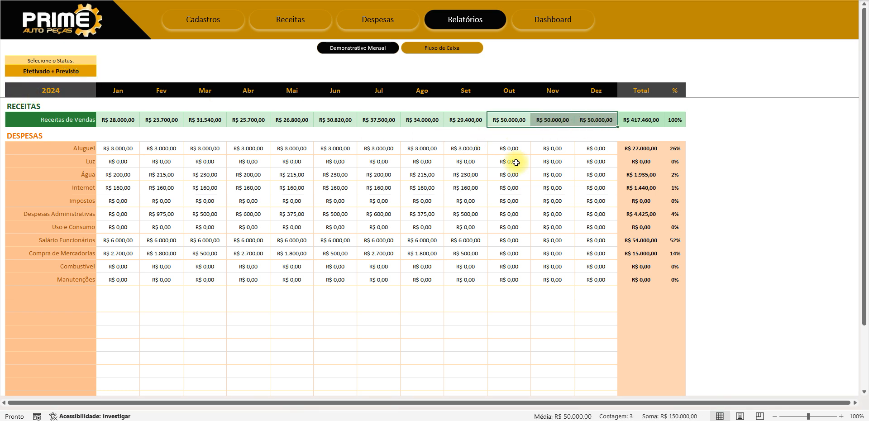
Step: Review the status, dates and values of the October to December forecast entries in the Receitas sheet
left_click(290, 21)
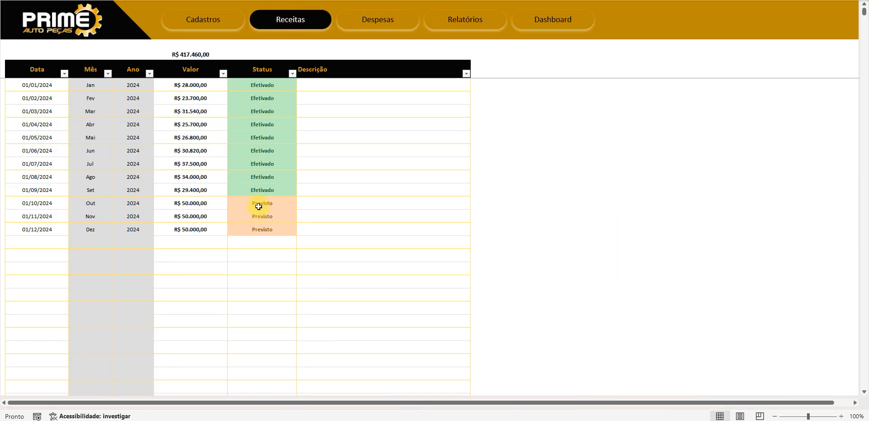
left_click_drag(258, 207, 254, 226)
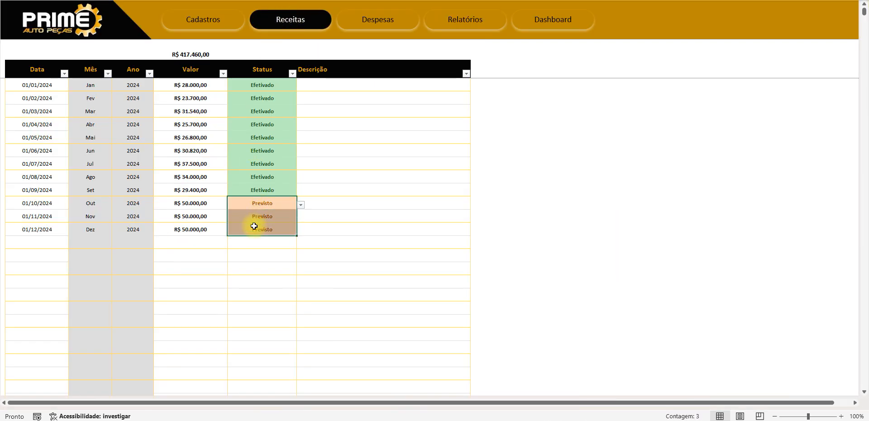
left_click(45, 206)
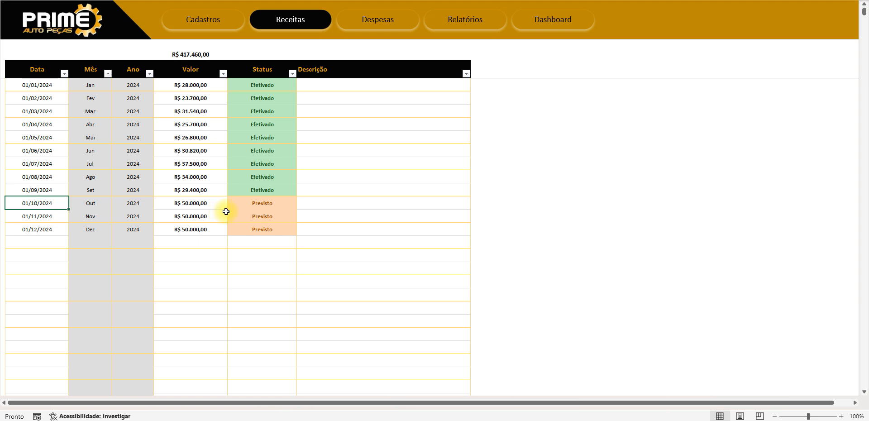
left_click(202, 203)
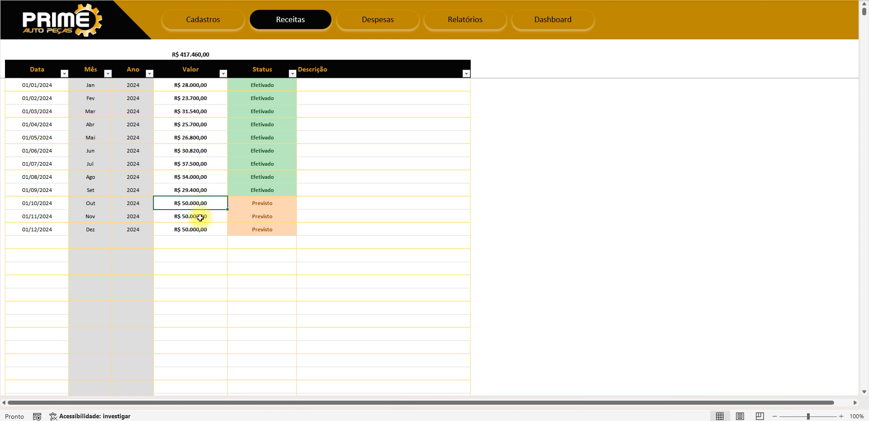
left_click(200, 217)
left_click(193, 227)
left_click(48, 203)
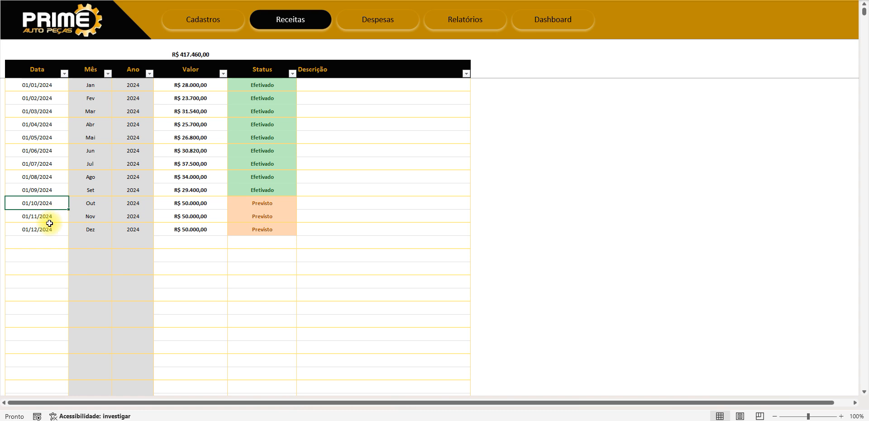
left_click(48, 226)
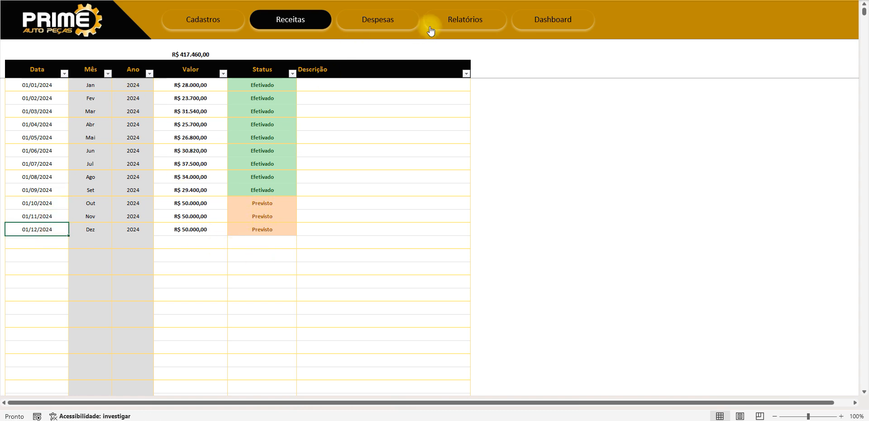
Step: Filter the monthly statement in Relatórios by the status Previsto and inspect the October to December figures
left_click(452, 19)
left_click(45, 73)
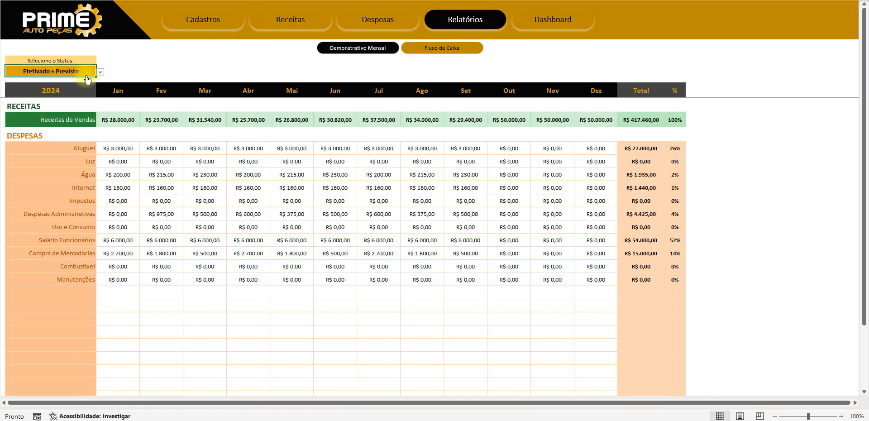
left_click(99, 72)
left_click(18, 89)
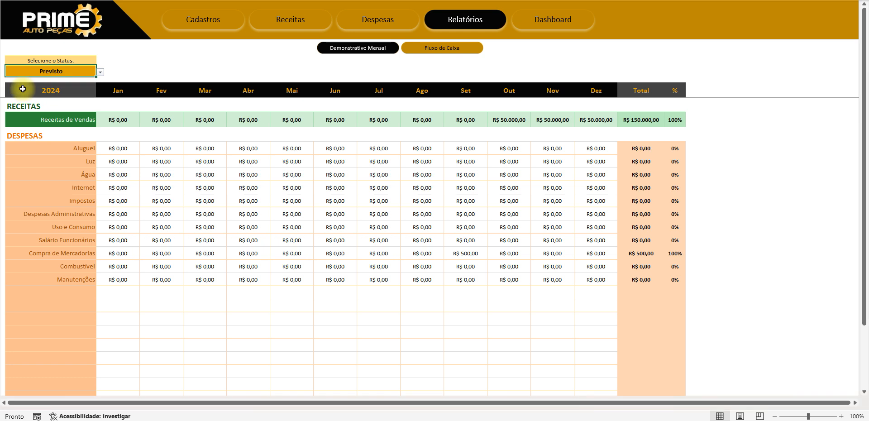
left_click_drag(509, 120, 588, 244)
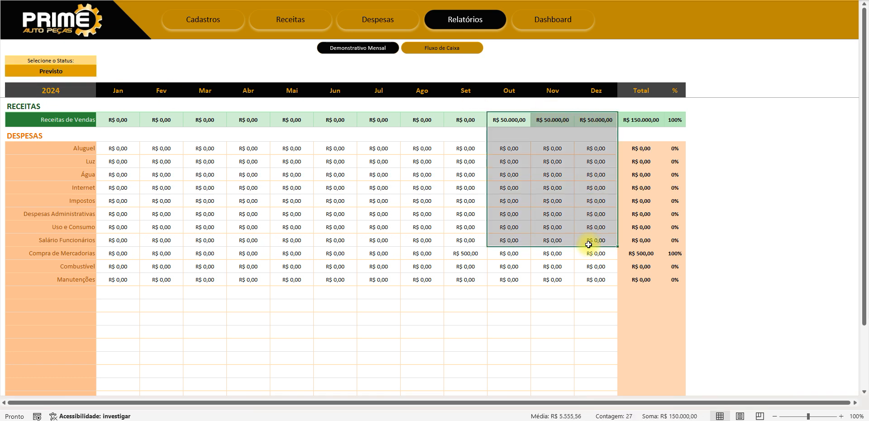
left_click(588, 199)
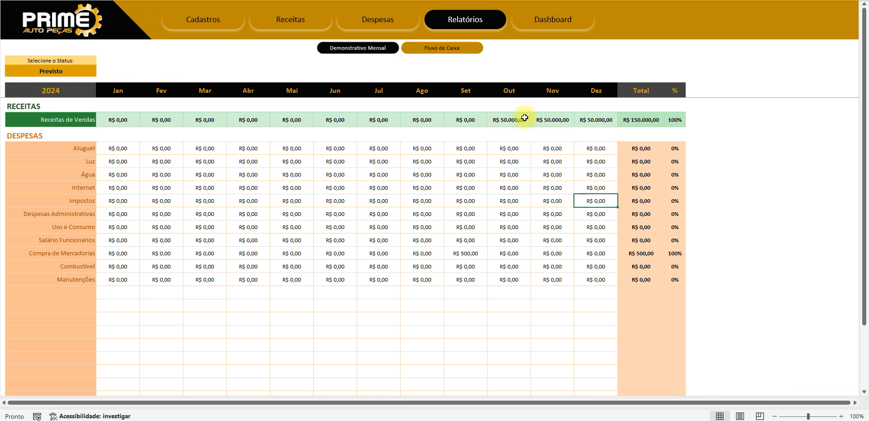
Step: Highlight the January to September sales revenue under Previsto, check the entries' status in Receitas and return to Relatórios
left_click(76, 74)
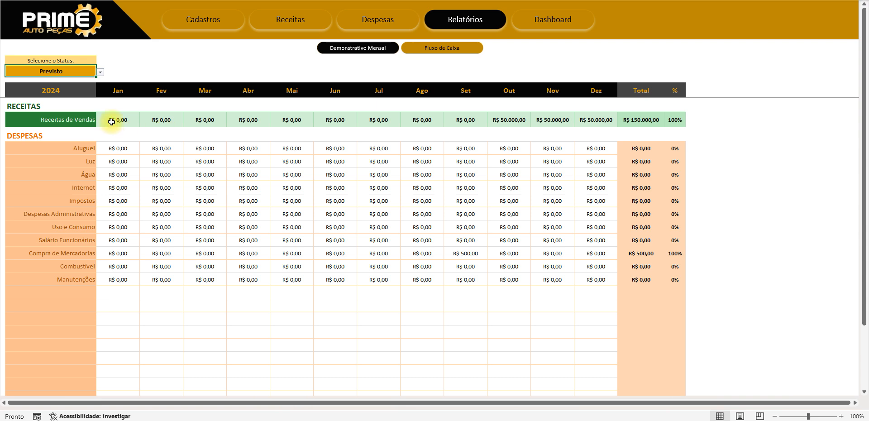
left_click_drag(113, 120, 467, 121)
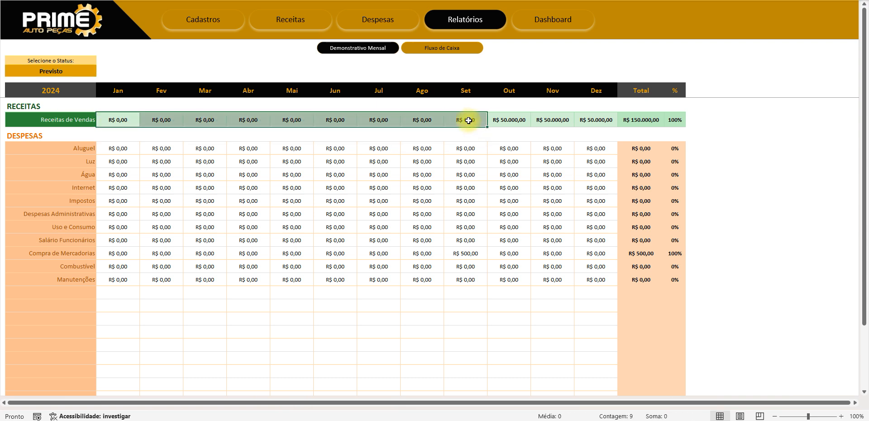
left_click(291, 19)
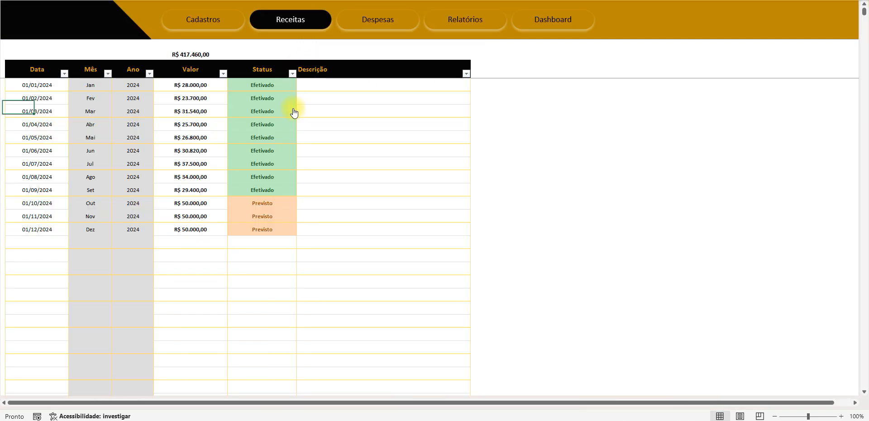
left_click_drag(290, 190, 291, 97)
left_click(443, 20)
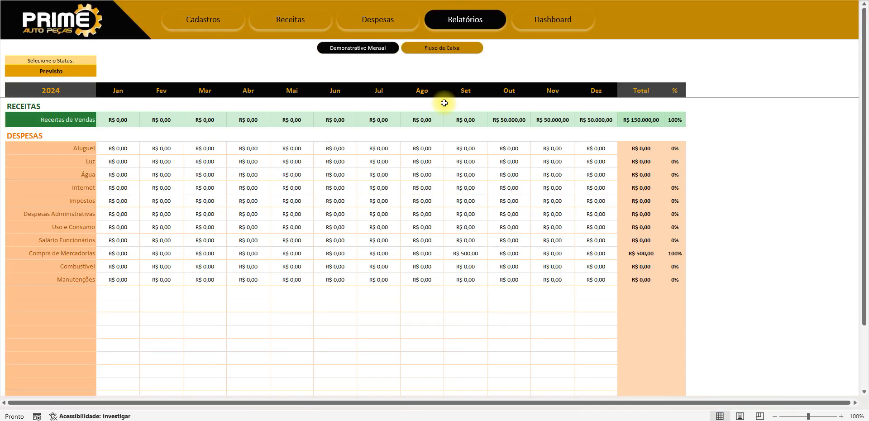
Step: Filter the monthly statement by the status Efetivado + Previsto
left_click(87, 67)
left_click(100, 72)
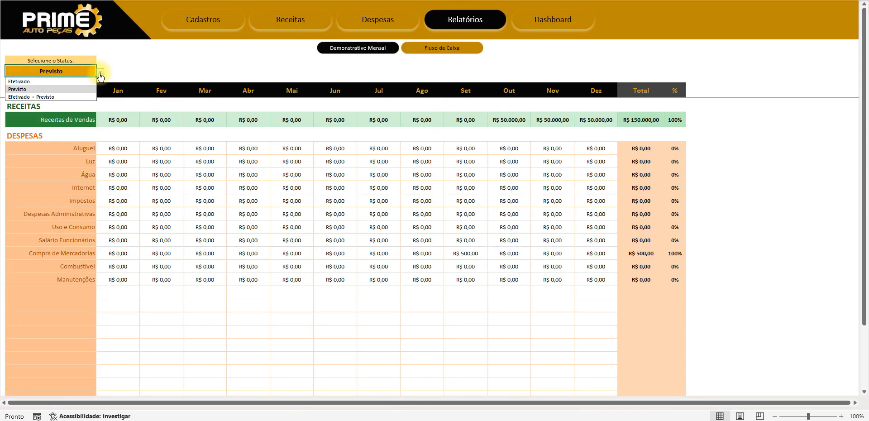
left_click(31, 97)
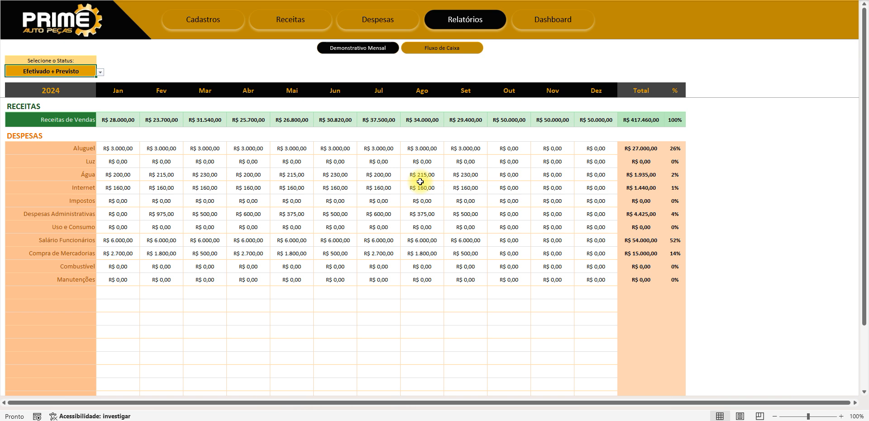
Step: Filter the monthly statement by Efetivado and highlight the October to December sales revenue
left_click(100, 72)
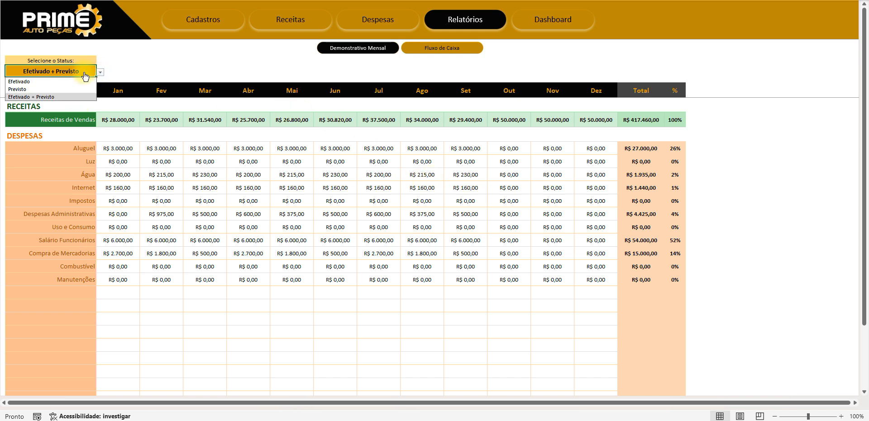
left_click(30, 82)
left_click_drag(505, 120, 604, 122)
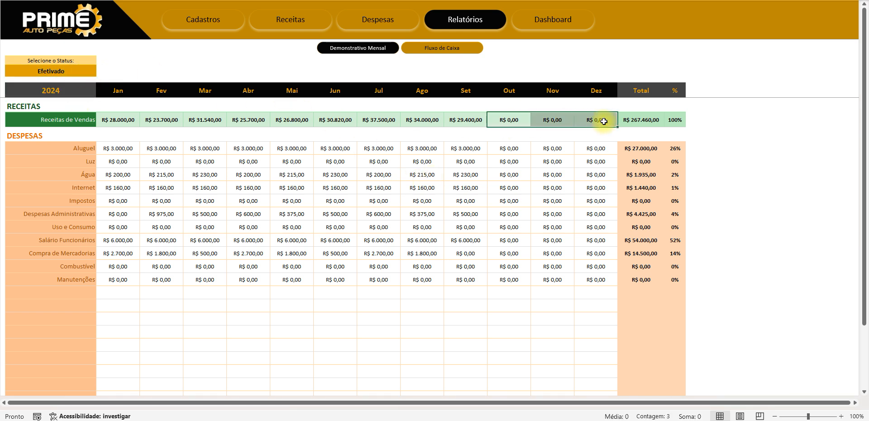
Step: Filter the monthly statement by Previsto and highlight the October to December sales revenue
left_click(93, 72)
left_click(100, 72)
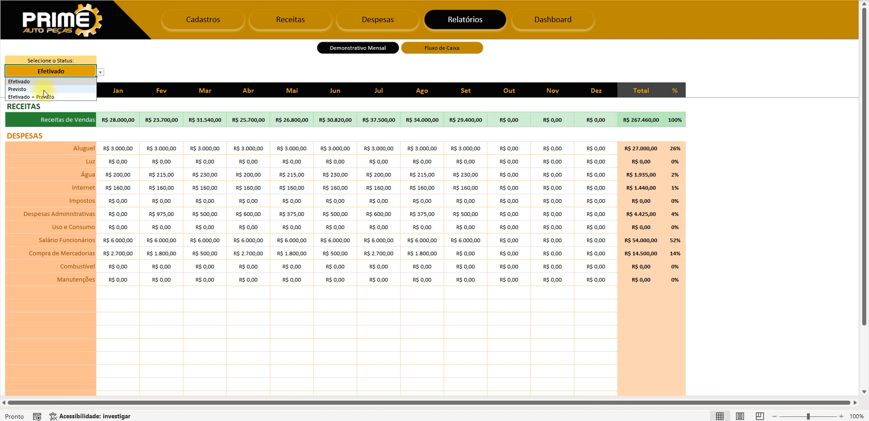
left_click(23, 90)
left_click_drag(500, 119, 601, 120)
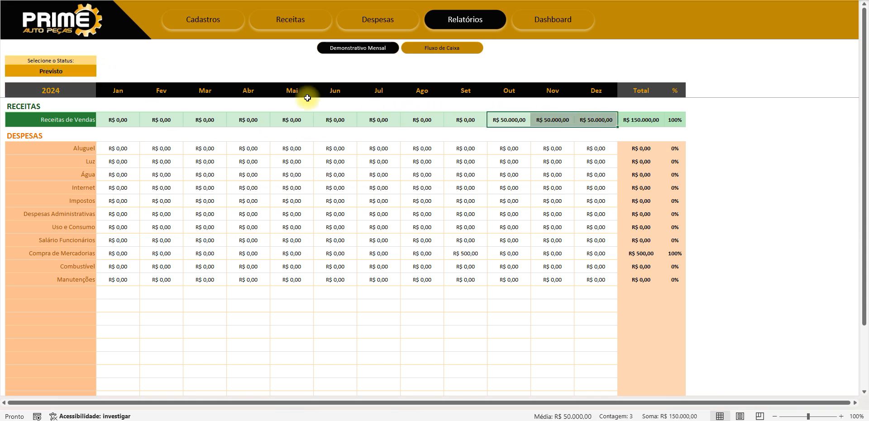
Step: Set the monthly statement's status filter back to Efetivado + Previsto
left_click(93, 71)
left_click(100, 72)
left_click(27, 97)
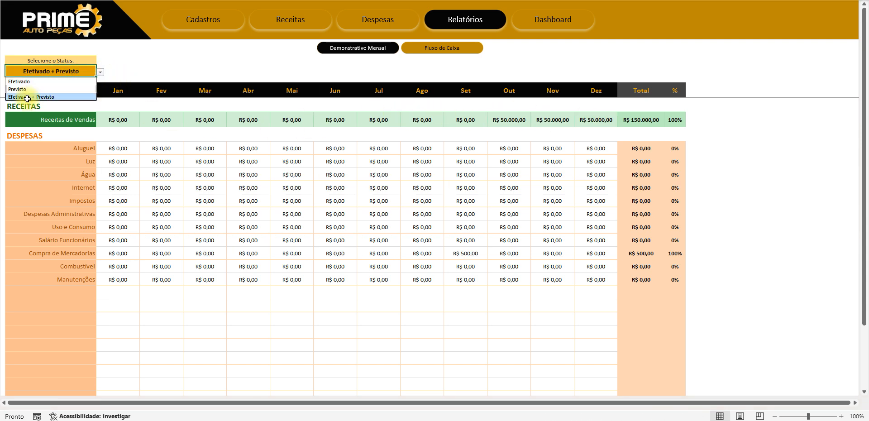
left_click(218, 172)
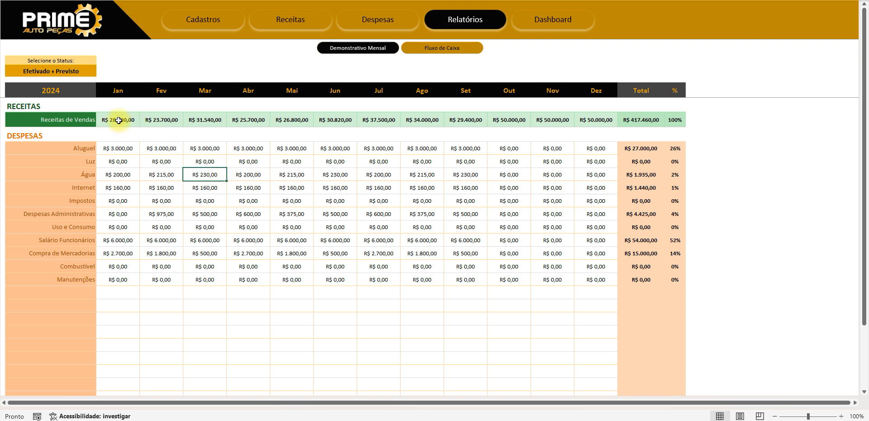
Step: Highlight the Receitas de Vendas values from January to December and select the row's Total
left_click_drag(119, 119, 553, 120)
left_click(134, 120)
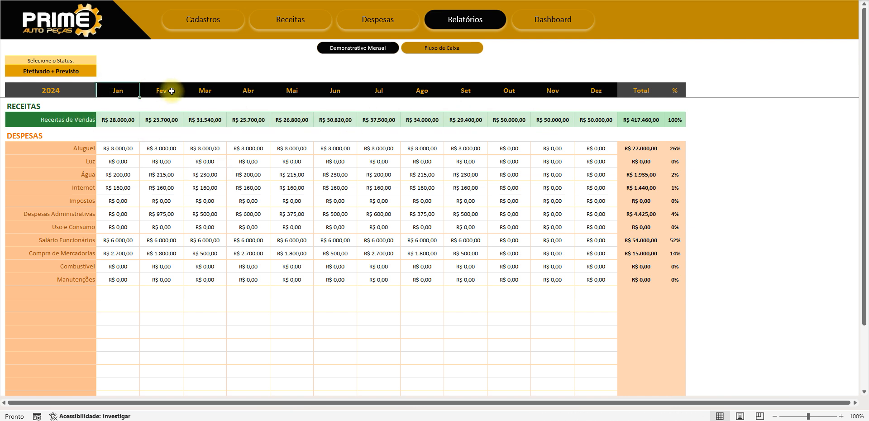
left_click(248, 90)
left_click_drag(111, 120, 587, 120)
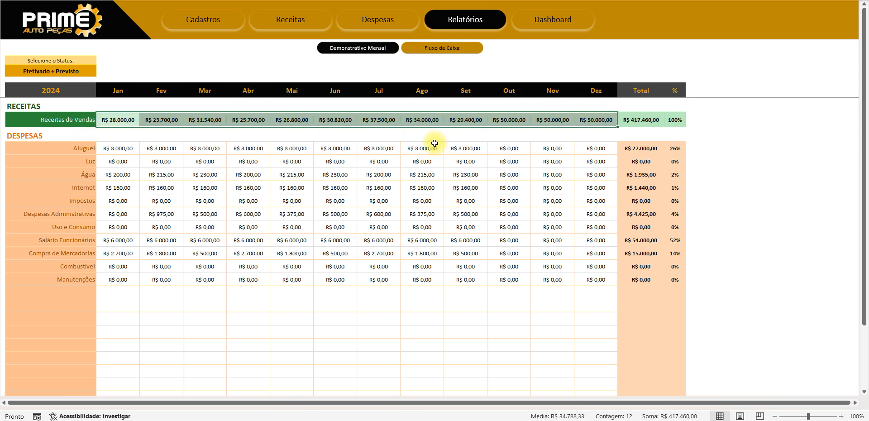
left_click(653, 121)
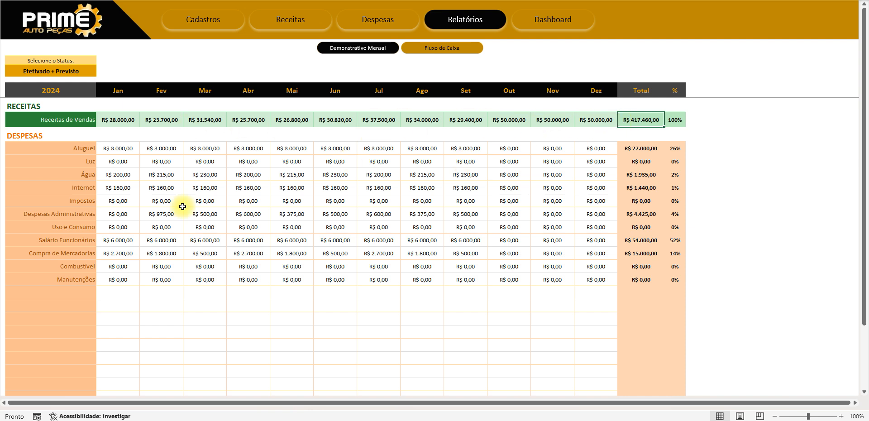
Step: Examine the expense categories and their monthly values in the DESPESAS section, from Aluguel to Manutenções
left_click_drag(113, 148, 588, 279)
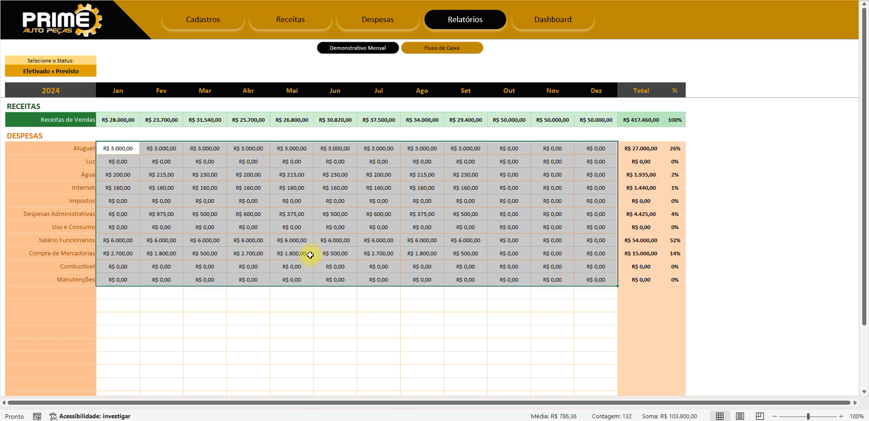
left_click_drag(79, 151, 58, 291)
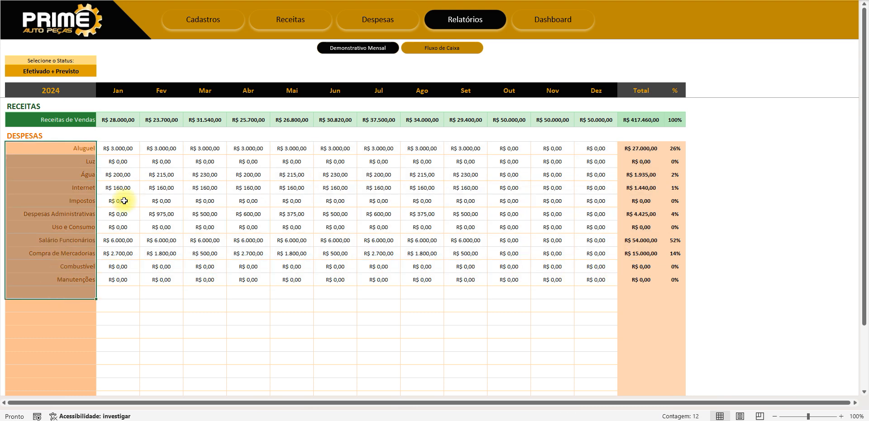
left_click_drag(111, 148, 582, 277)
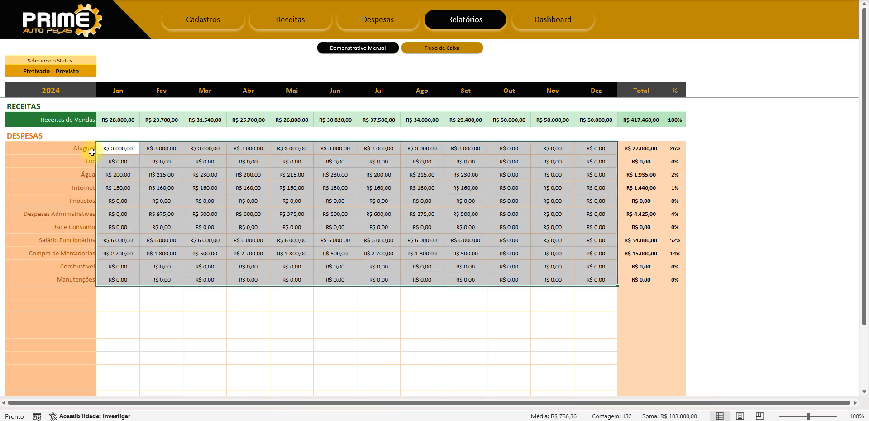
left_click(90, 151)
left_click(118, 151)
left_click(158, 150)
left_click(217, 152)
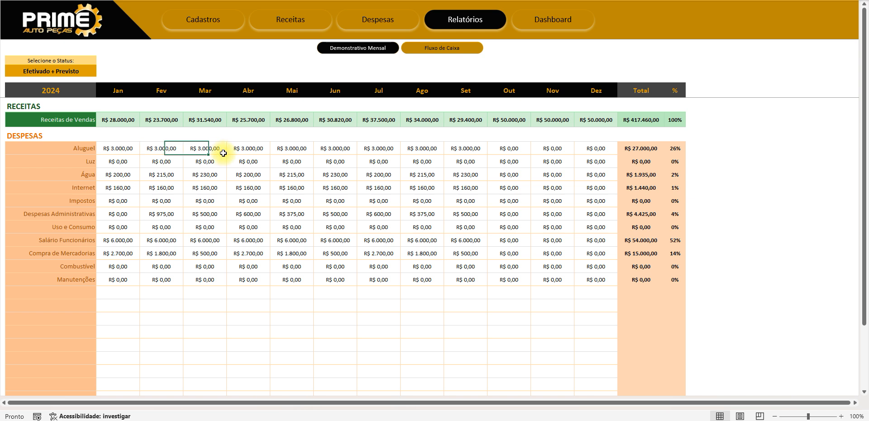
left_click_drag(114, 153, 595, 277)
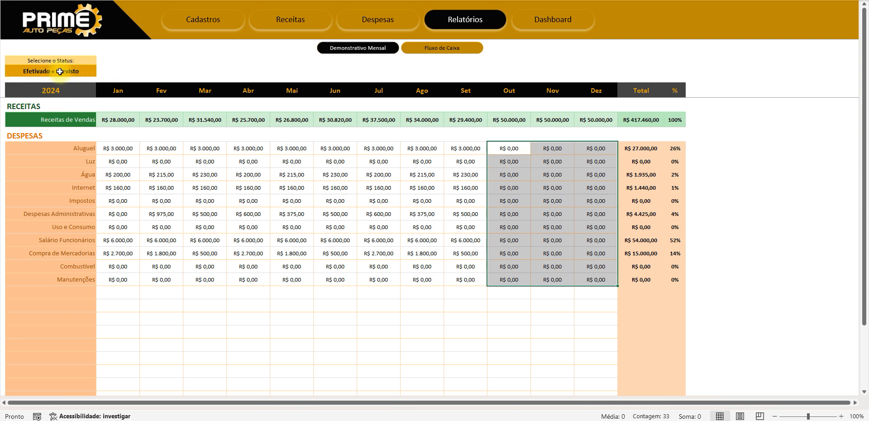
Step: Check the latest entries in the Despesas sheet and highlight the September column of the monthly statement in Relatórios
left_click(382, 20)
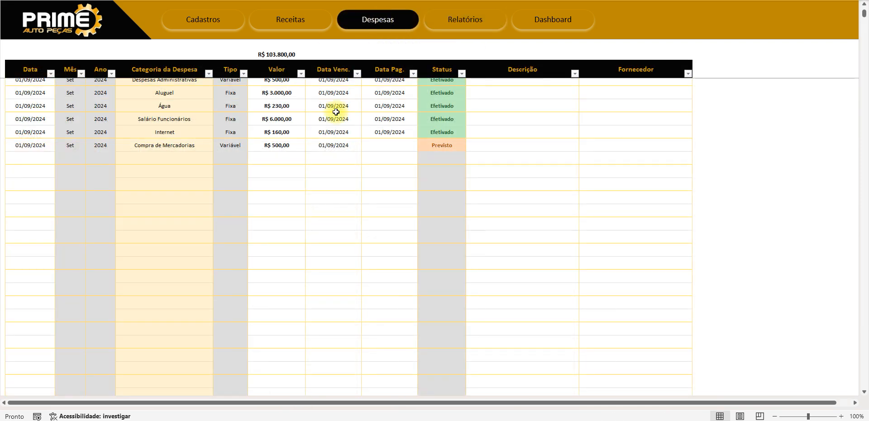
scroll(316, 181, "up", 1)
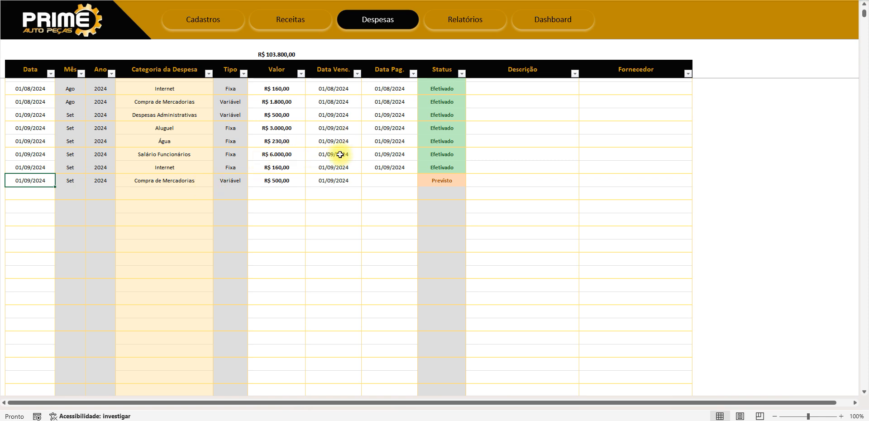
left_click(461, 18)
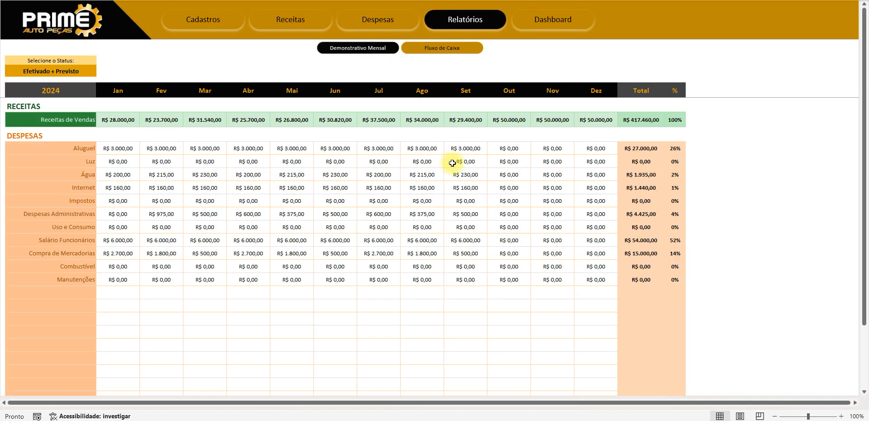
left_click_drag(465, 90, 466, 267)
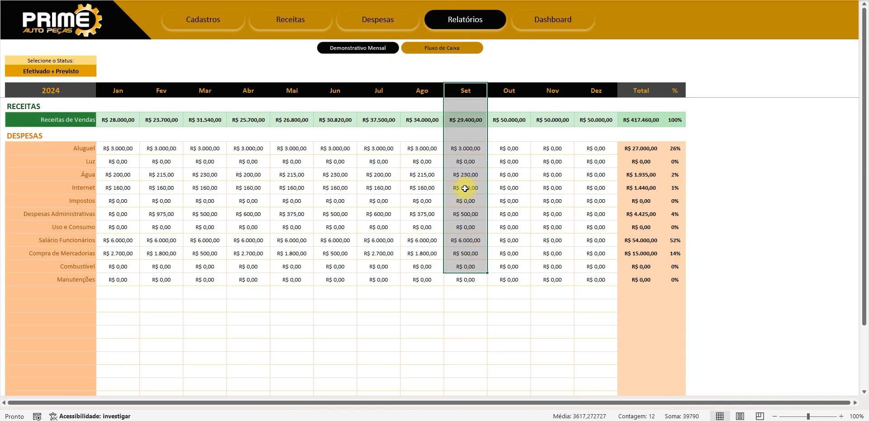
left_click(507, 163)
left_click(589, 186)
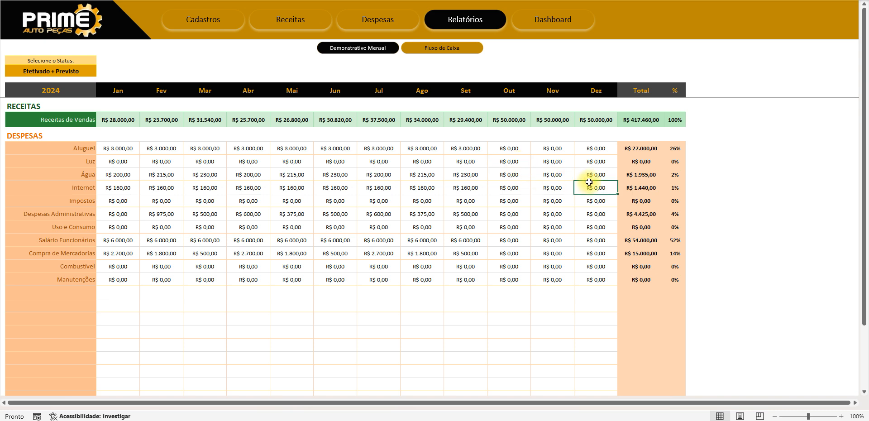
Step: Change the date of the last Compra de Mercadorias expense to 01/12/2024 and check the October to December expenses in Relatórios
left_click(378, 19)
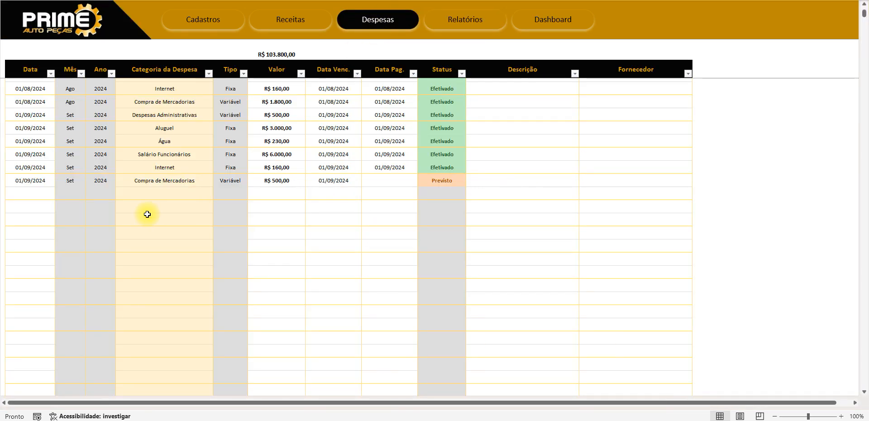
left_click(37, 180)
type("01/12/2024")
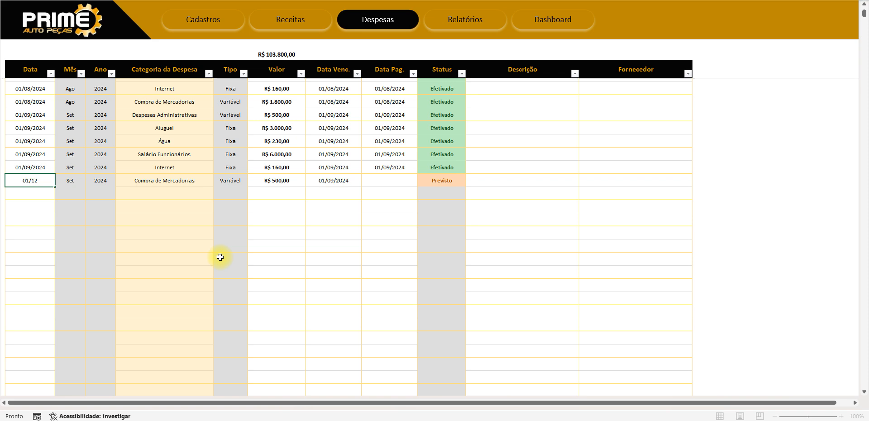
key("Return")
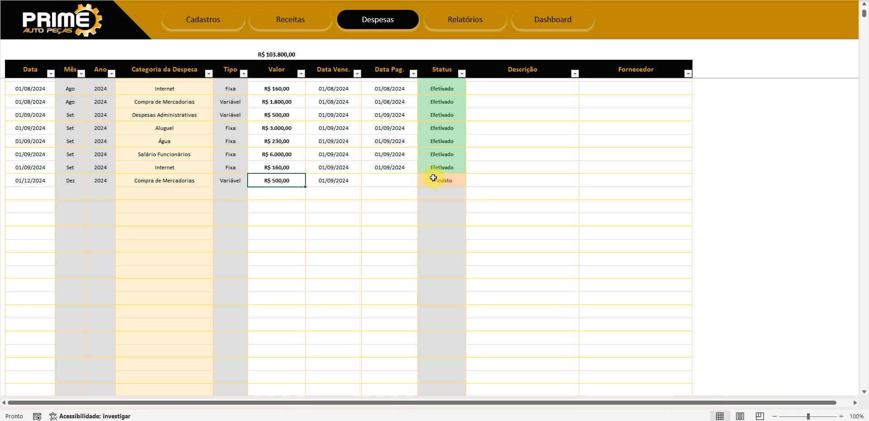
left_click(465, 22)
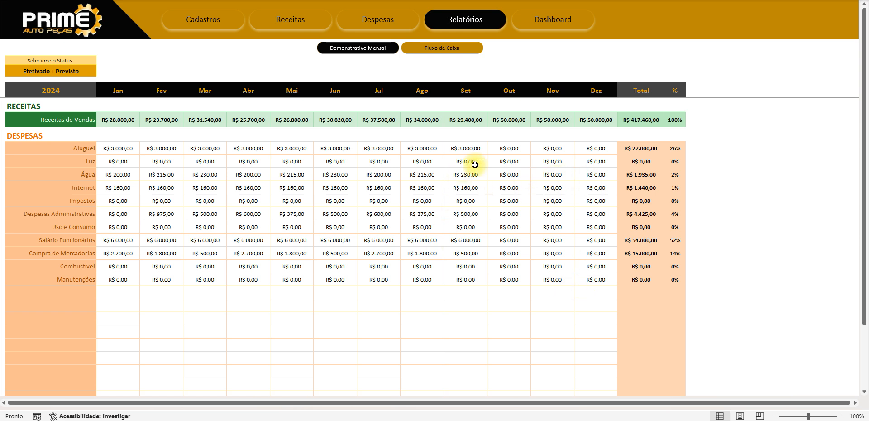
left_click_drag(499, 153, 582, 275)
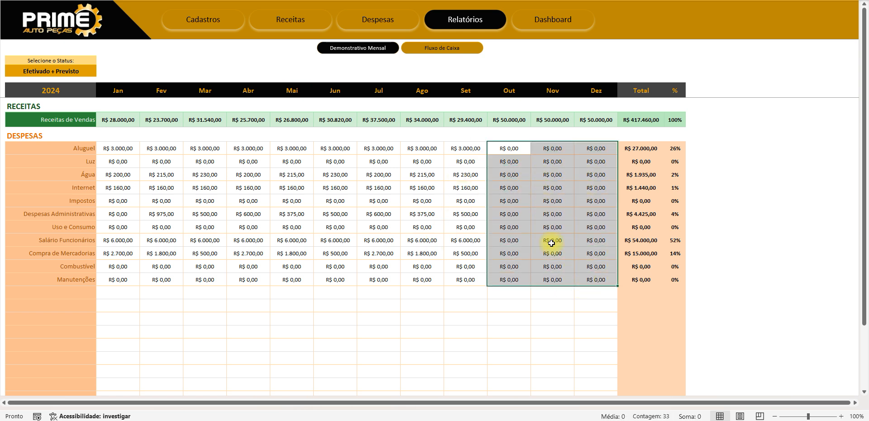
Step: Try the payment date 01/09/2024 on the last Compra de Mercadorias expense in Despesas and clear it again
left_click(378, 21)
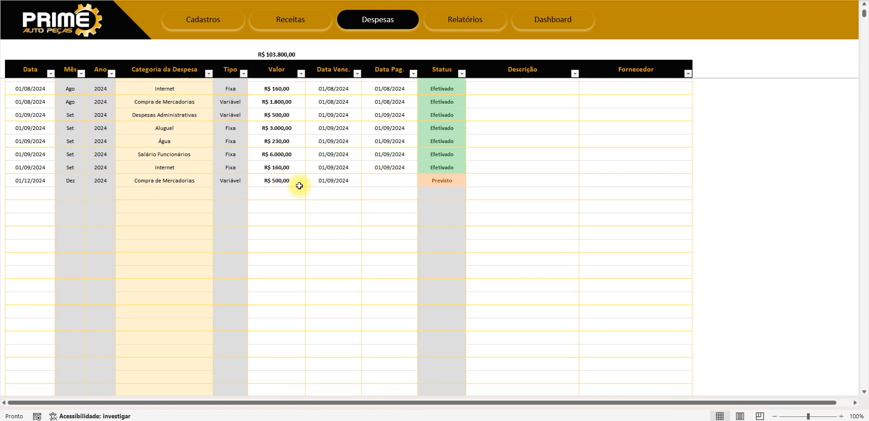
left_click(405, 181)
type("01/09")
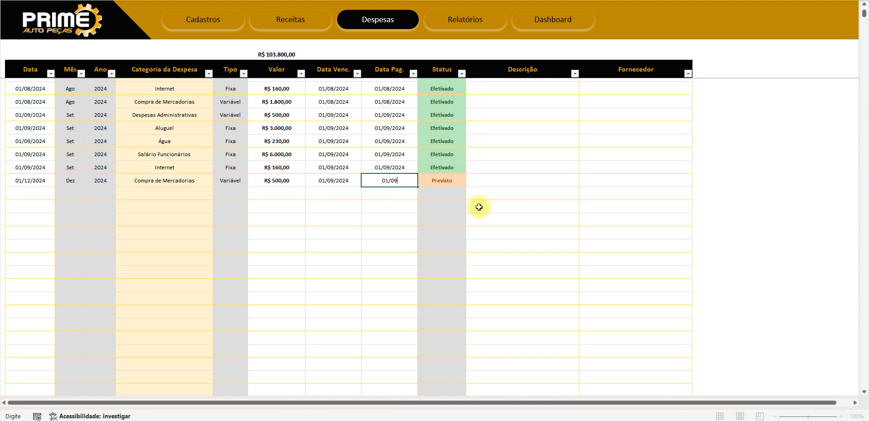
key("Return")
key("Up")
key("Delete")
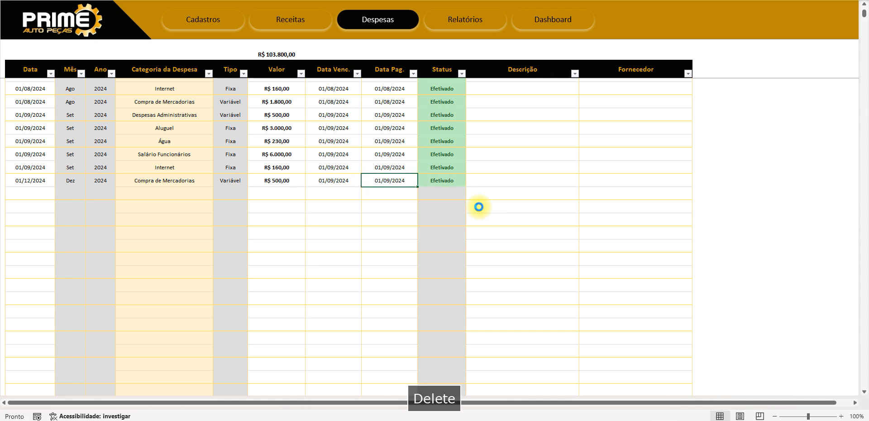
Step: Return to the monthly statement in Relatórios and highlight the October to December expense values
left_click(466, 19)
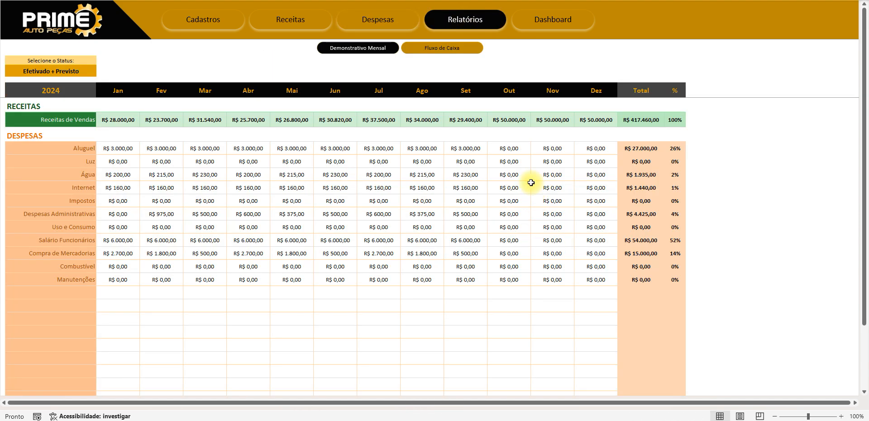
left_click_drag(520, 164, 596, 274)
left_click(589, 250)
left_click_drag(509, 187, 595, 279)
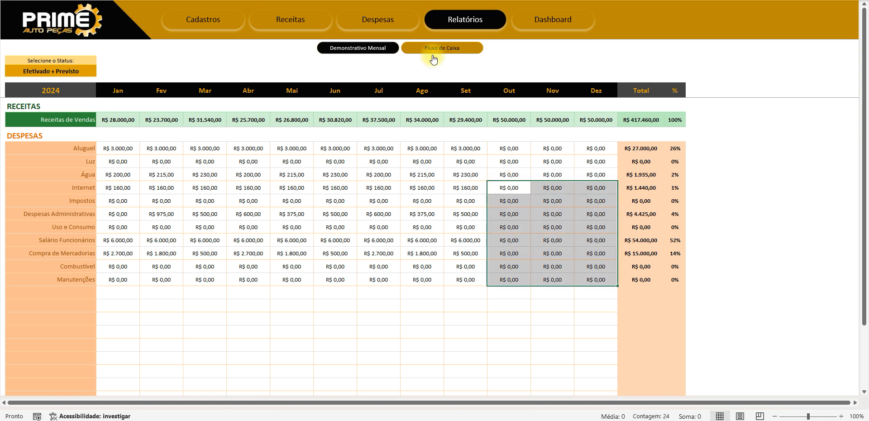
Step: Set the due date (Data Venc.) of the last Compra de Mercadorias expense in Despesas to 01/12/2024
left_click(382, 13)
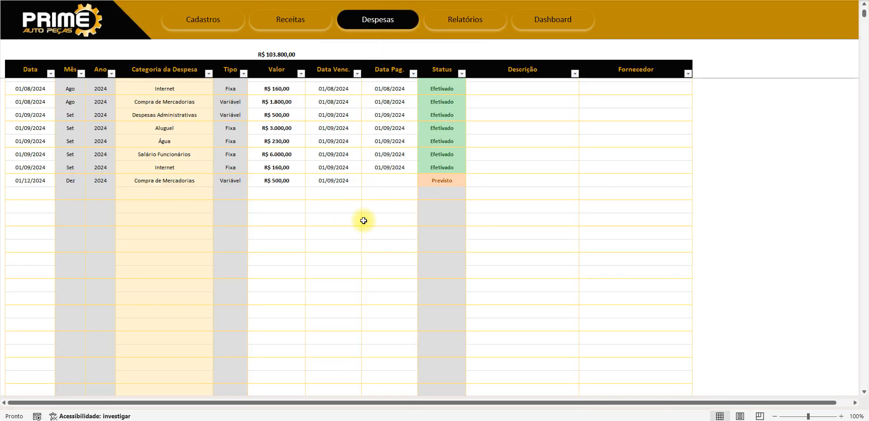
left_click(23, 180)
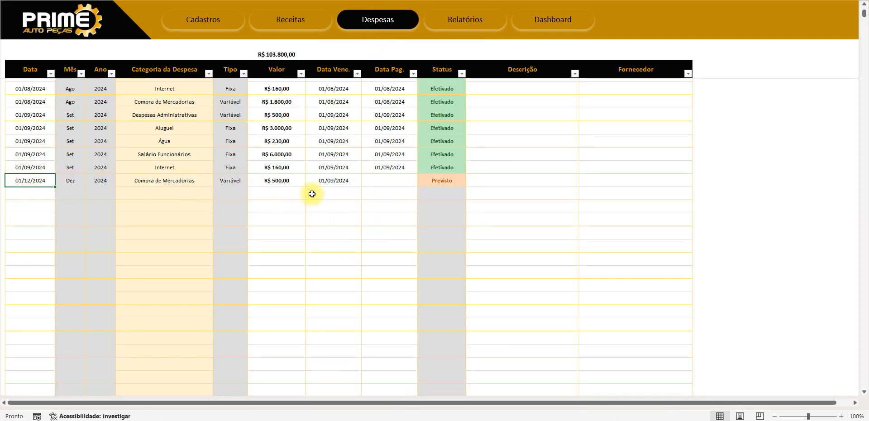
left_click_drag(320, 182, 411, 188)
left_click(380, 182)
left_click(351, 180)
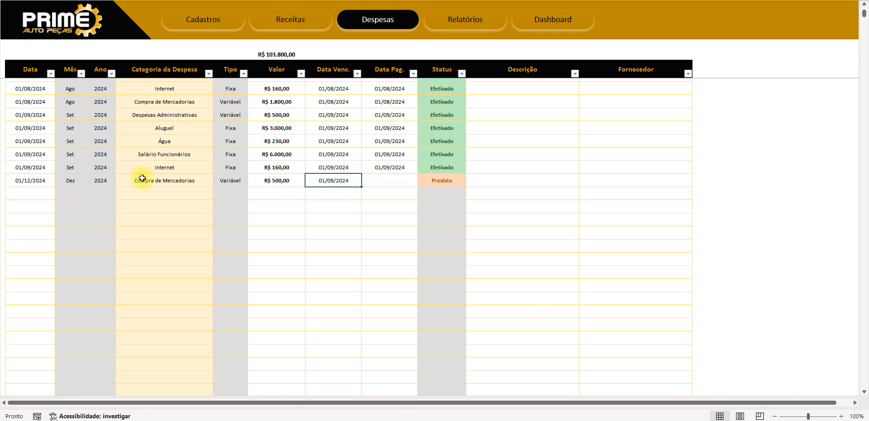
left_click(31, 180)
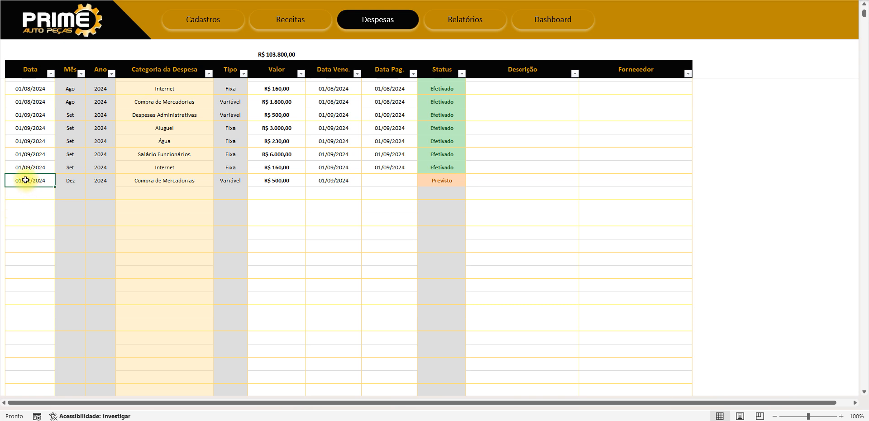
left_click(339, 181)
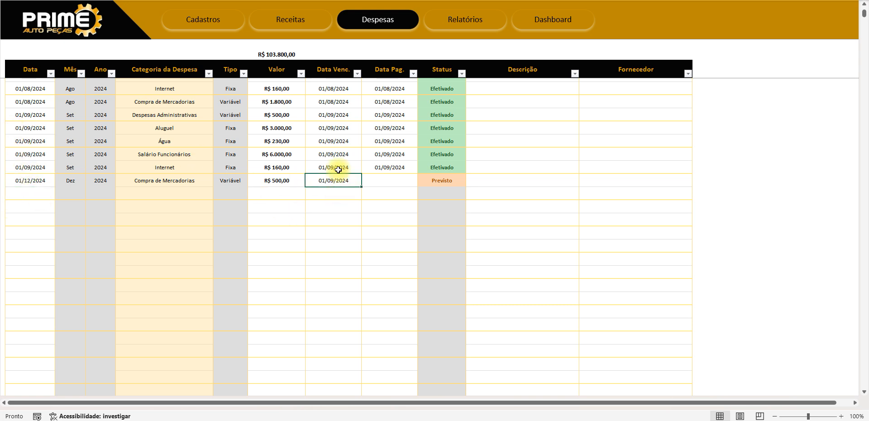
type("01")
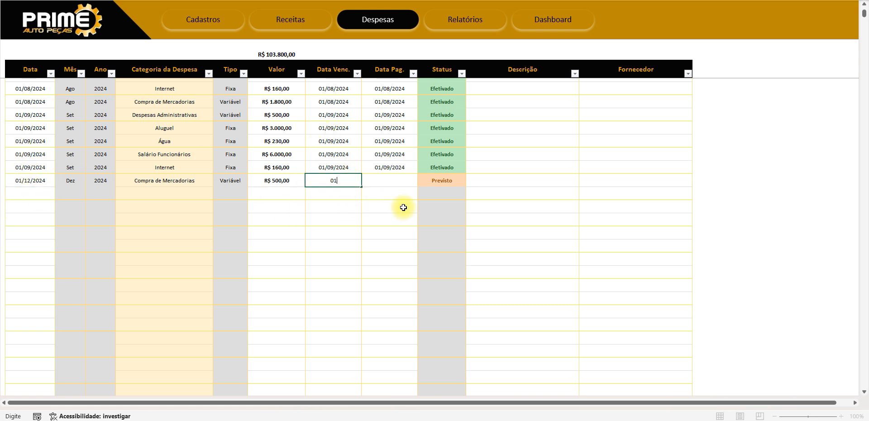
type("/12")
key("Return")
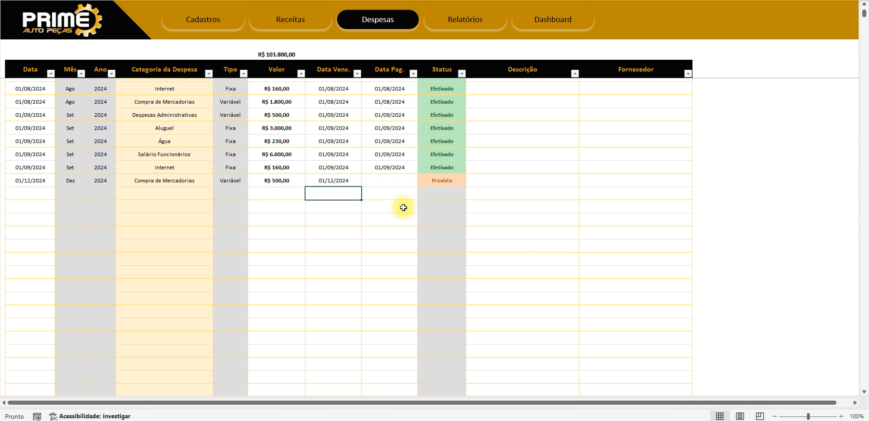
Step: Check the December Compra de Mercadorias value in Relatórios and review that expense's entry, due and payment dates in Despesas
left_click(461, 23)
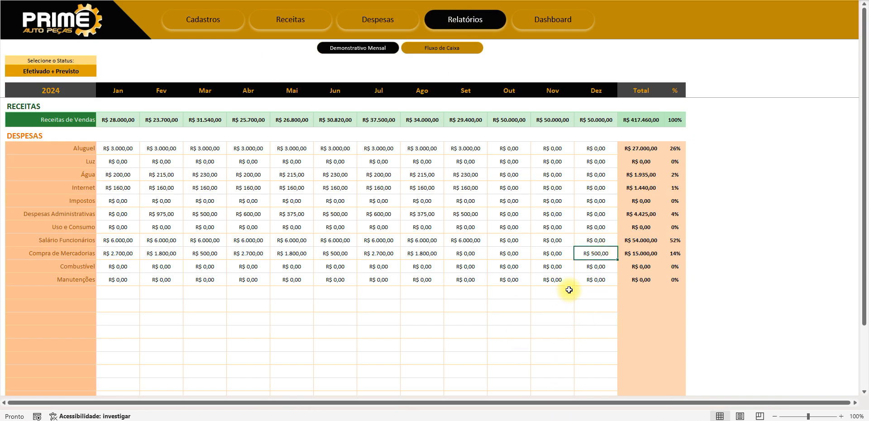
left_click(377, 20)
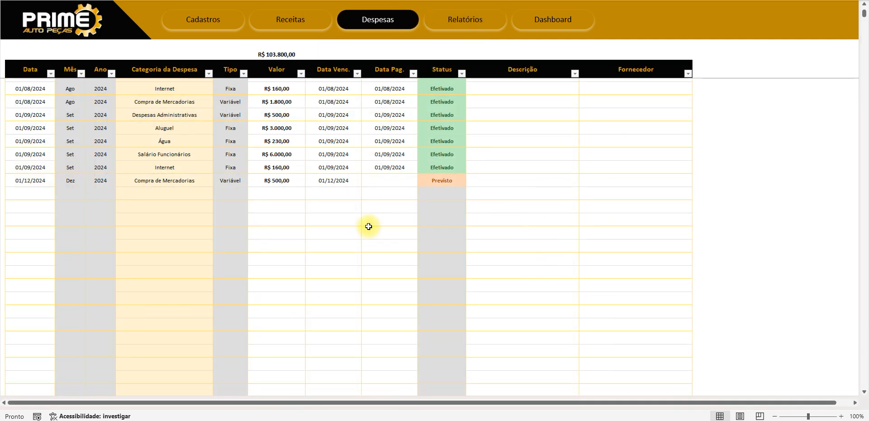
left_click_drag(343, 181, 389, 182)
left_click(28, 181)
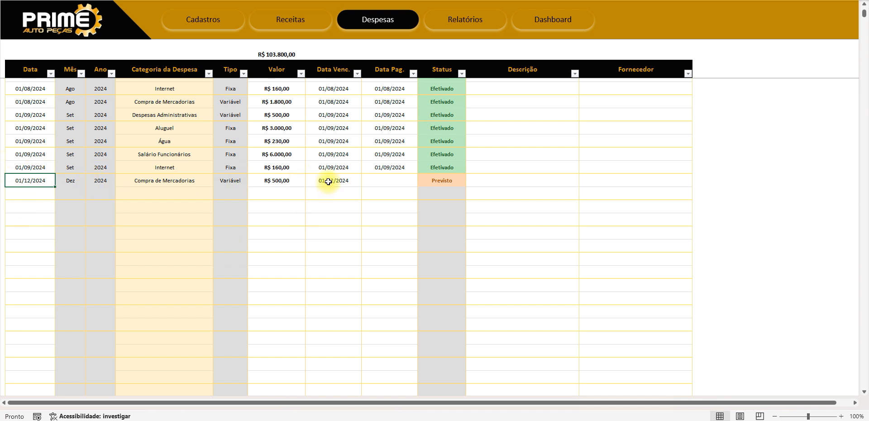
left_click_drag(328, 182, 388, 178)
left_click(380, 179)
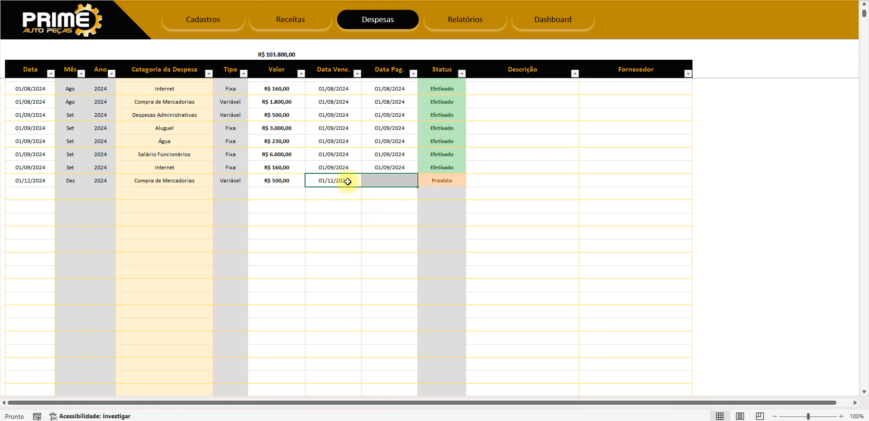
Step: Return to the monthly statement in Relatórios and examine the Total and % columns of the expense categories
left_click(451, 32)
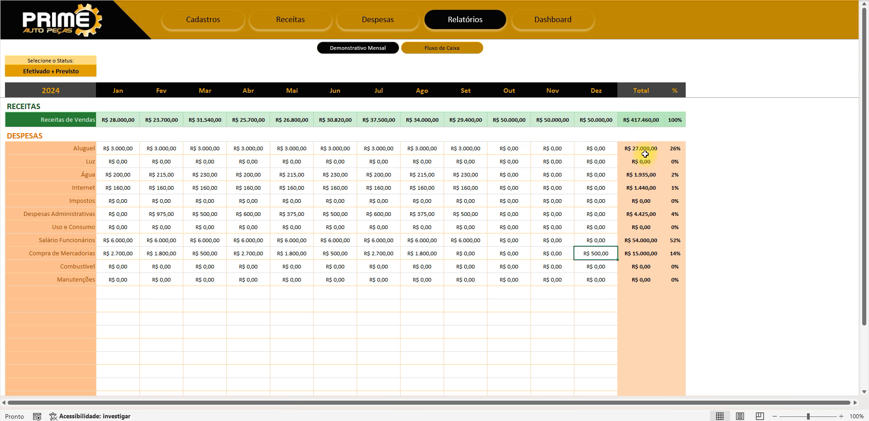
left_click_drag(645, 151, 651, 276)
left_click_drag(645, 228, 644, 263)
left_click(676, 225)
left_click(674, 187)
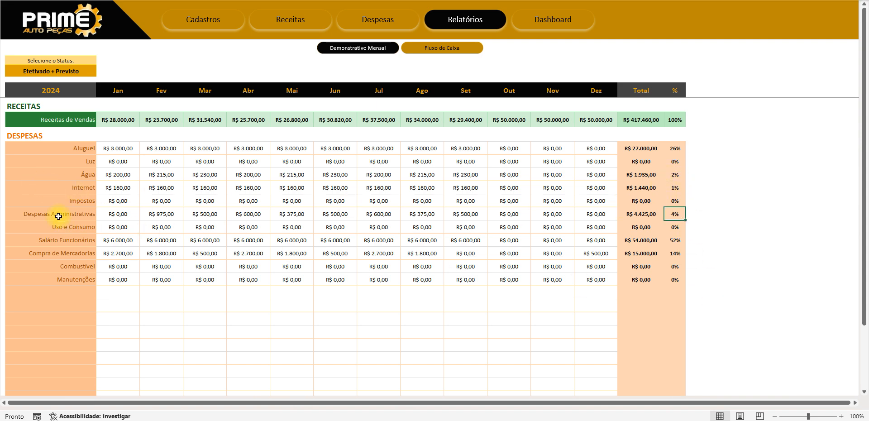
Step: Compare the blank rows of the expense categories list in Cadastros with the blank category rows of the monthly statement
scroll(534, 294, "down", 1)
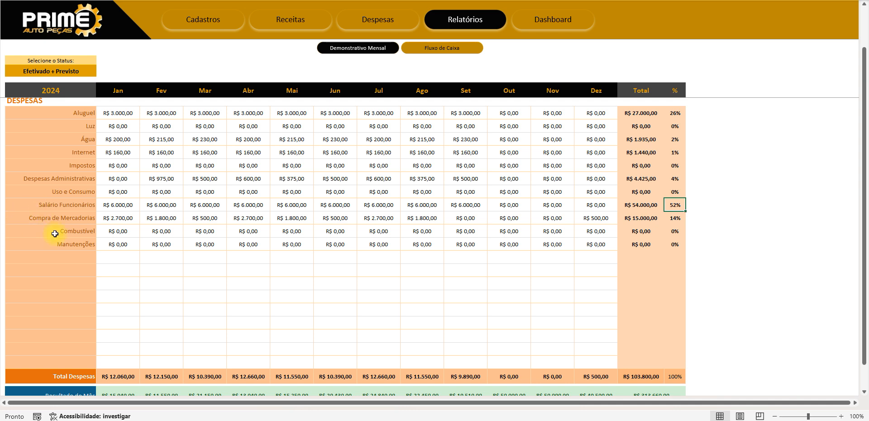
scroll(54, 234, "down", 2)
left_click_drag(61, 185, 68, 292)
left_click(364, 28)
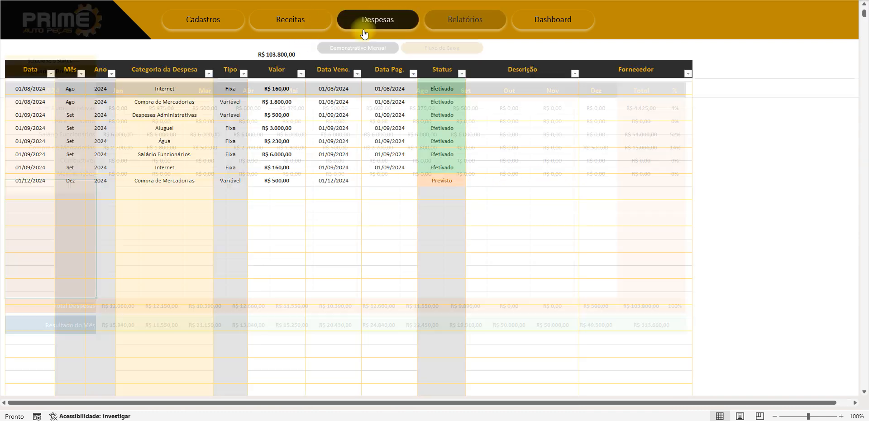
left_click(229, 19)
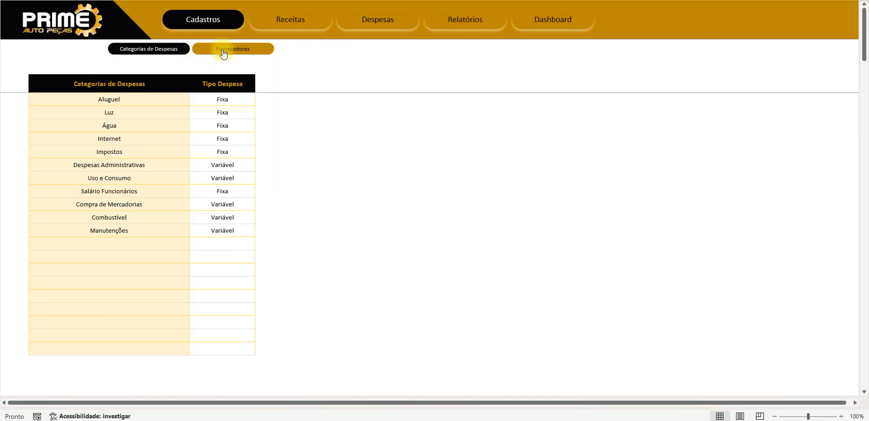
left_click_drag(127, 243, 130, 349)
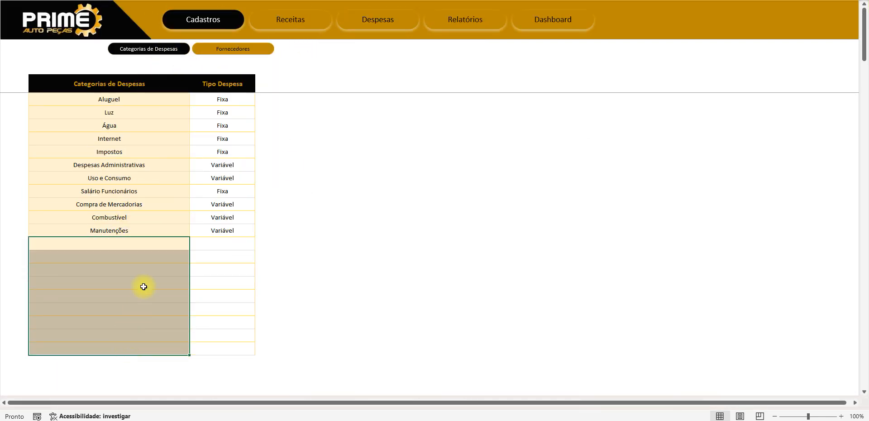
left_click(476, 19)
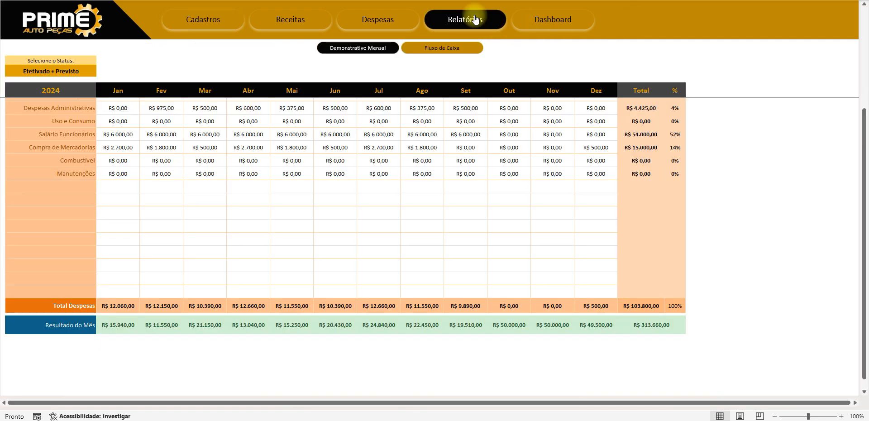
left_click_drag(58, 186, 60, 294)
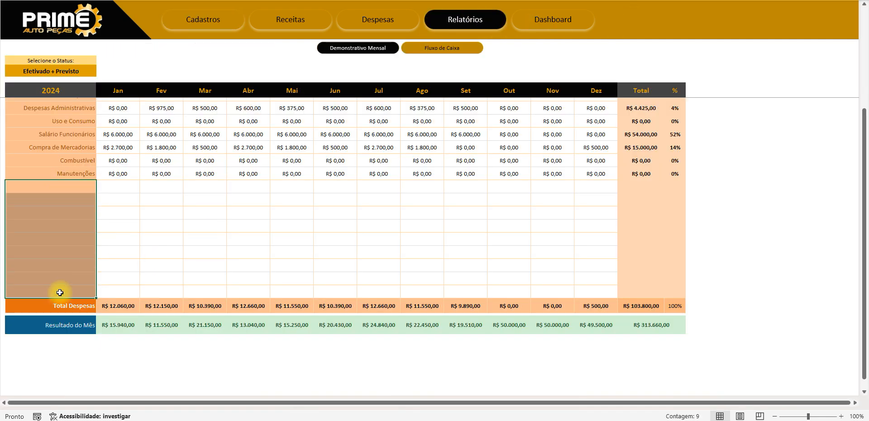
scroll(109, 220, "up", 3)
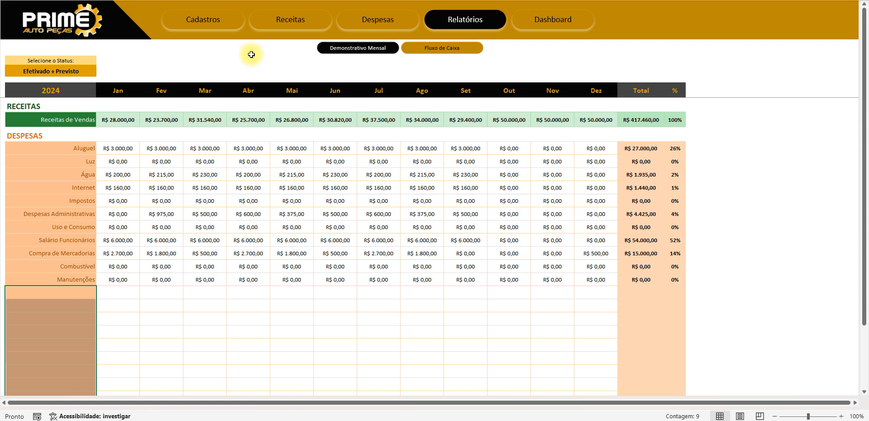
Step: Go through the monthly values of the Total Despesas row in the monthly statement
left_click(111, 328)
scroll(193, 310, "down", 4)
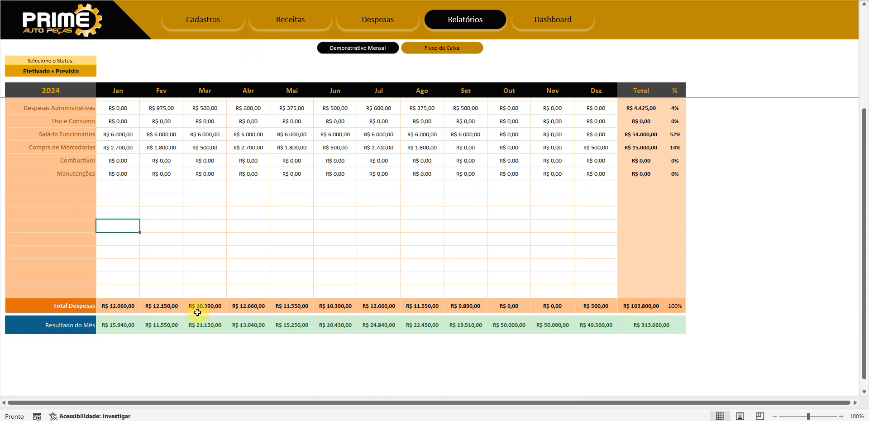
left_click(113, 270)
left_click(166, 270)
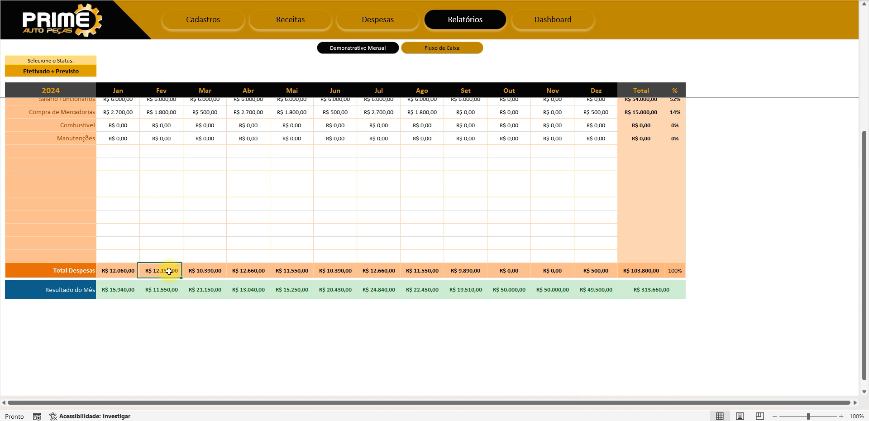
left_click(206, 271)
left_click(249, 270)
left_click(292, 270)
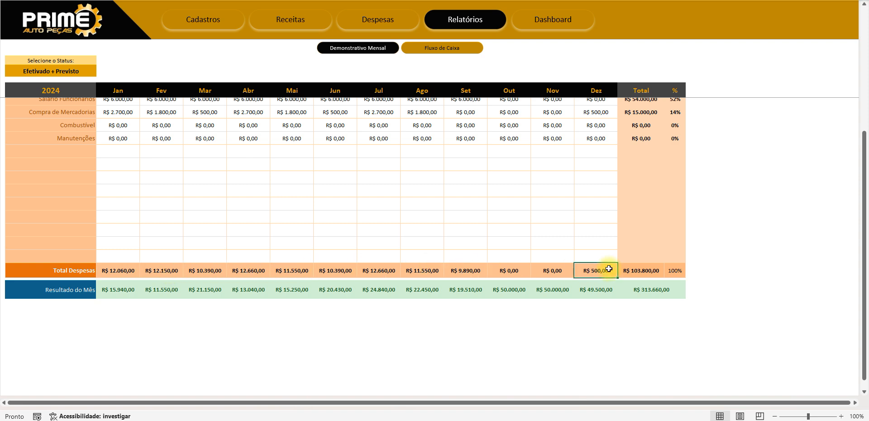
Step: Check the annual totals of Receitas de Vendas and Total Despesas against the Resultado do Mês row
scroll(648, 282, "up", 4)
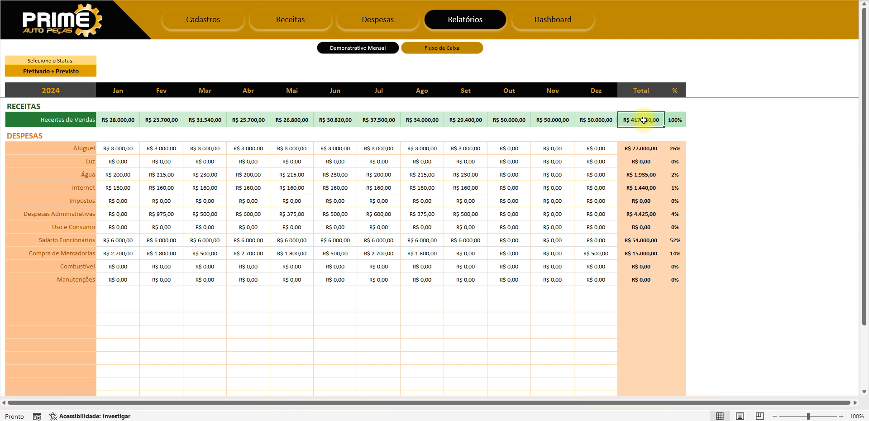
scroll(643, 215, "down", 4)
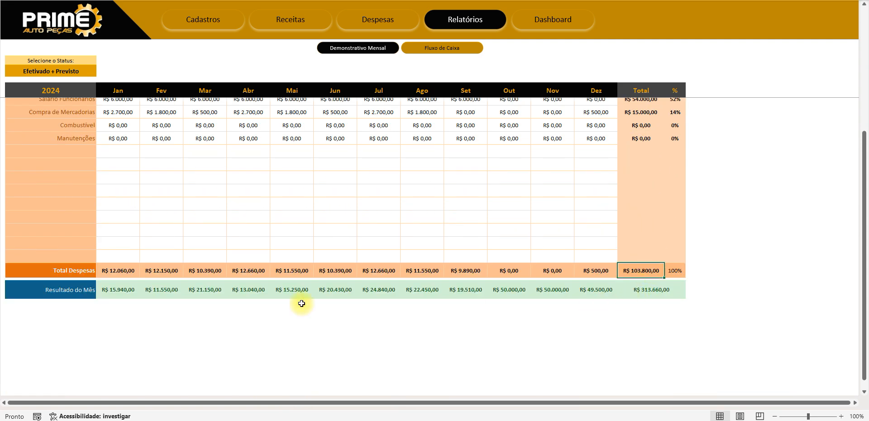
left_click(112, 288)
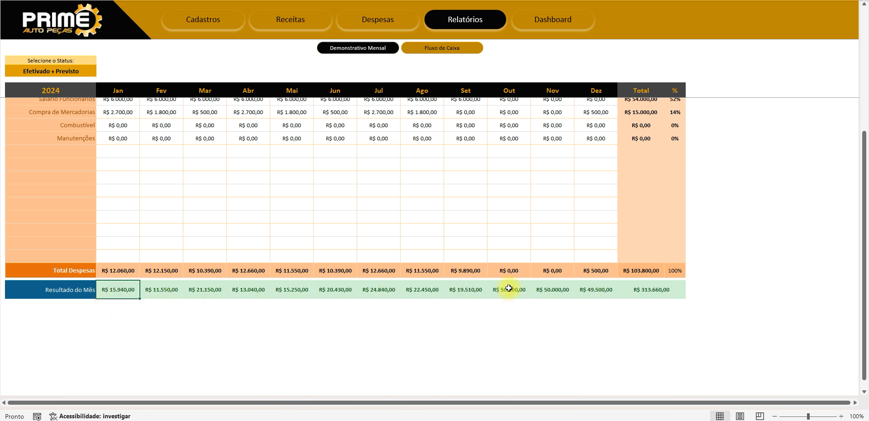
left_click(646, 290)
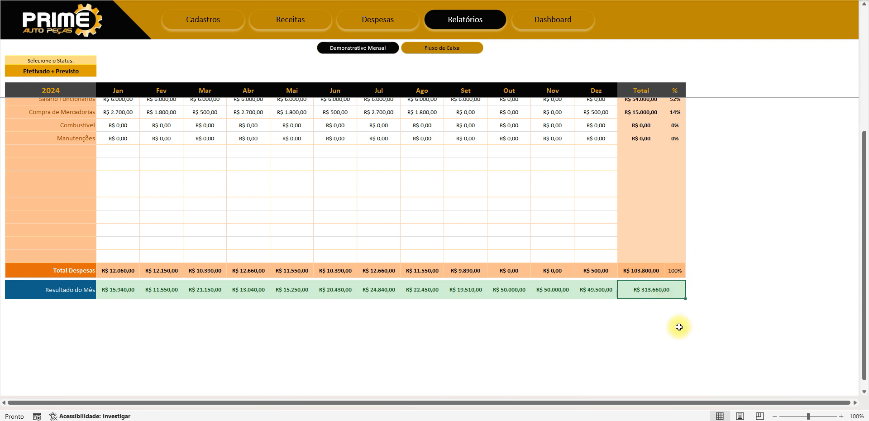
Step: Review the whole monthly statement, highlighting the Receitas de Vendas row and a block of the expense values
scroll(658, 255, "up", 4)
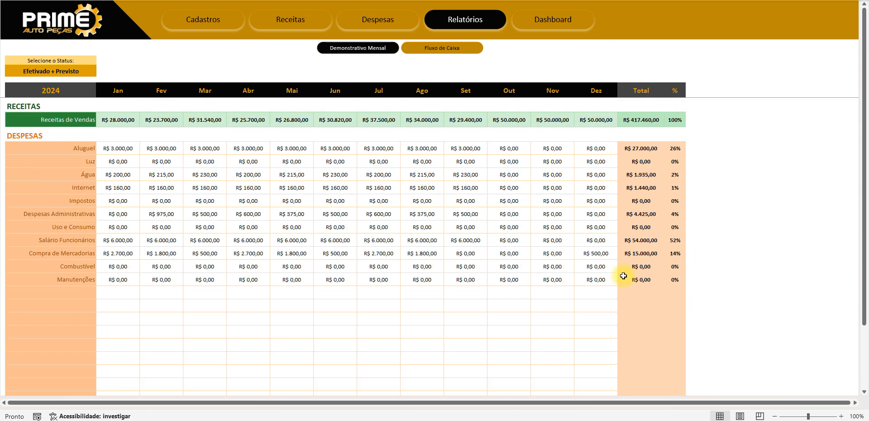
scroll(623, 276, "down", 2)
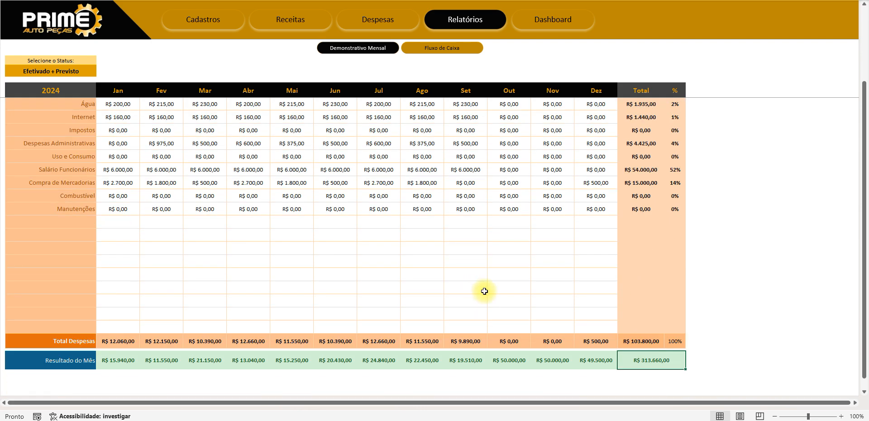
scroll(481, 271, "down", 3)
scroll(481, 252, "up", 4)
scroll(480, 252, "up", 1)
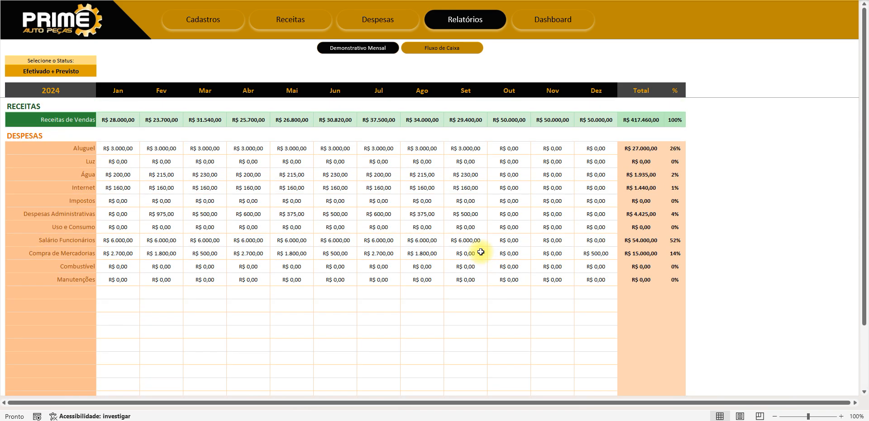
left_click(466, 253)
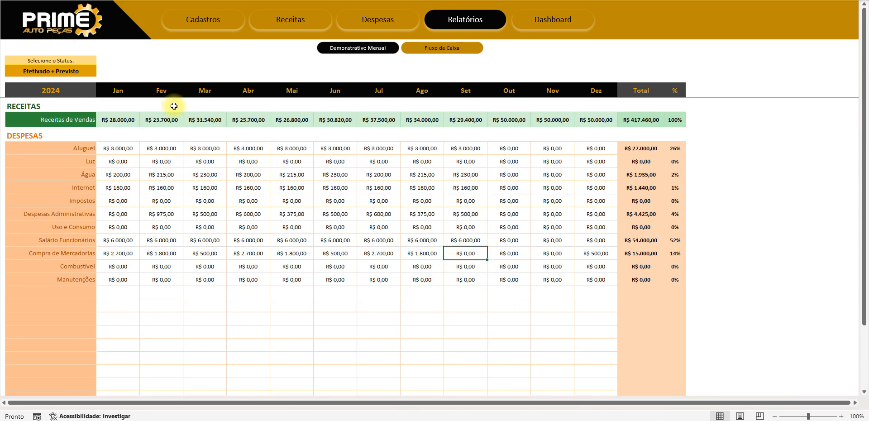
left_click_drag(84, 120, 421, 120)
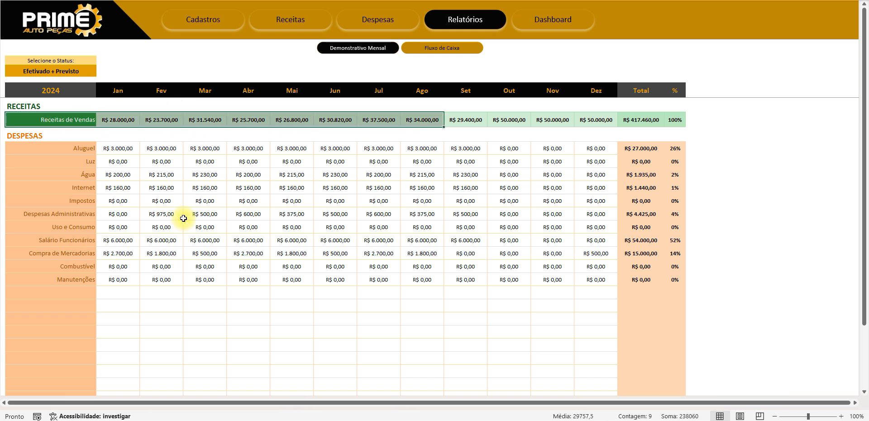
left_click_drag(183, 218, 498, 249)
left_click(498, 250)
Step: Select the statement's year and status filter cells, and open the Fluxo de Caixa report
left_click(46, 90)
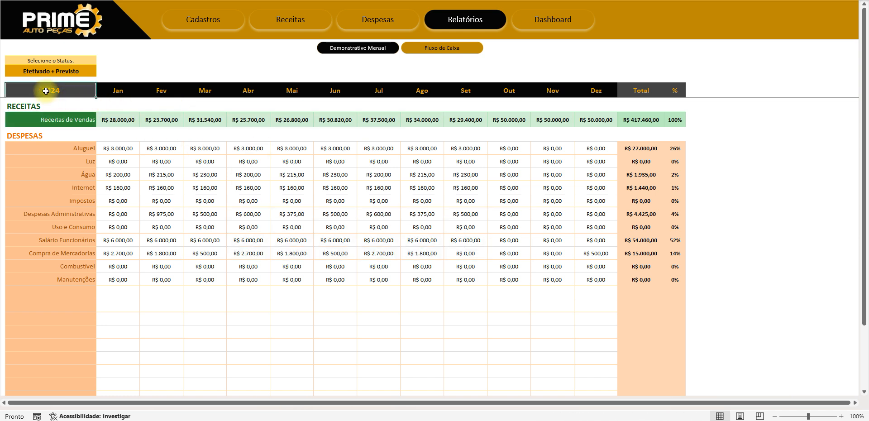
left_click(63, 72)
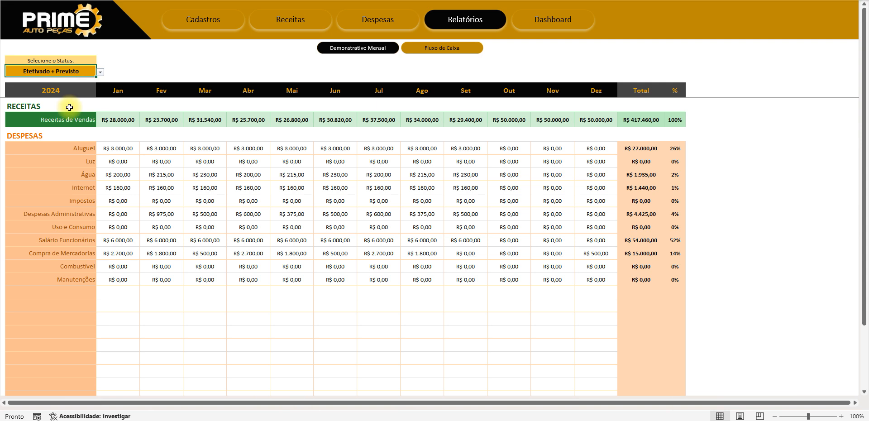
left_click(455, 53)
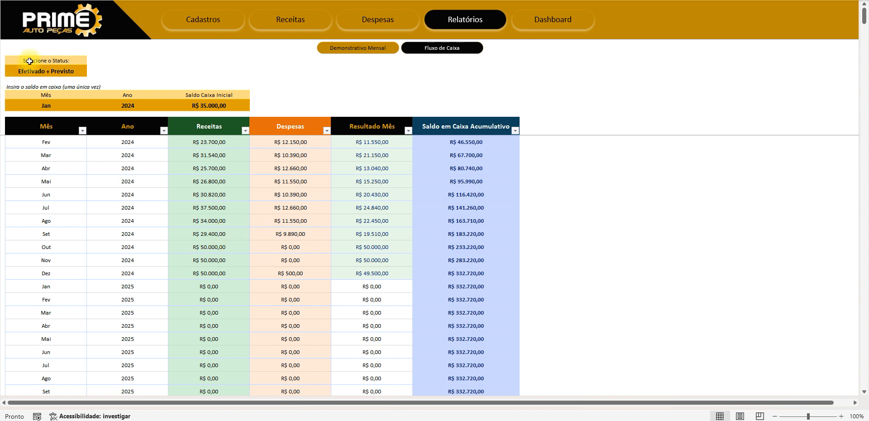
Step: Check the options of the cash flow status filter and look through the monthly rows of the following years
left_click(43, 73)
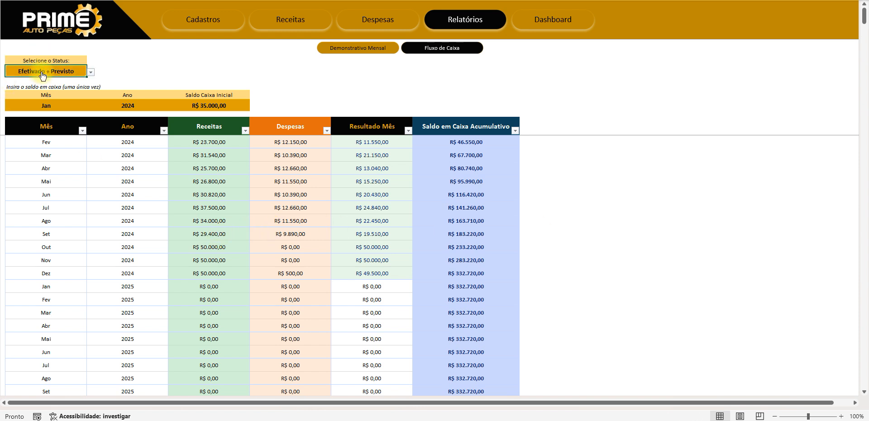
left_click(91, 73)
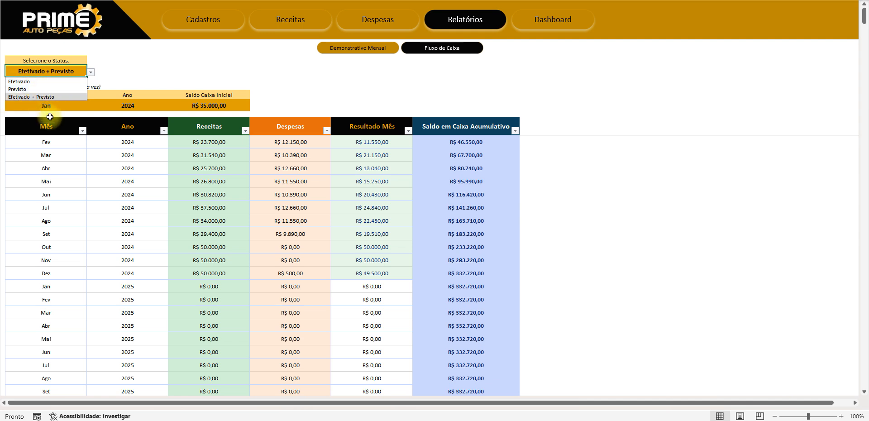
left_click(57, 155)
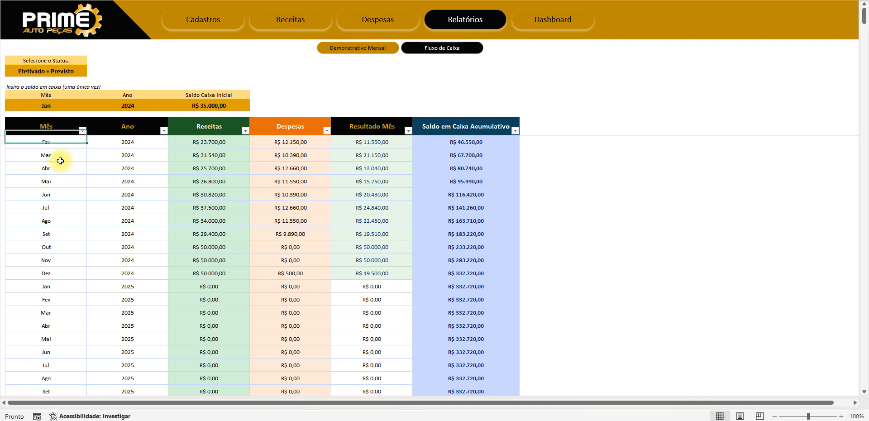
left_click(185, 179)
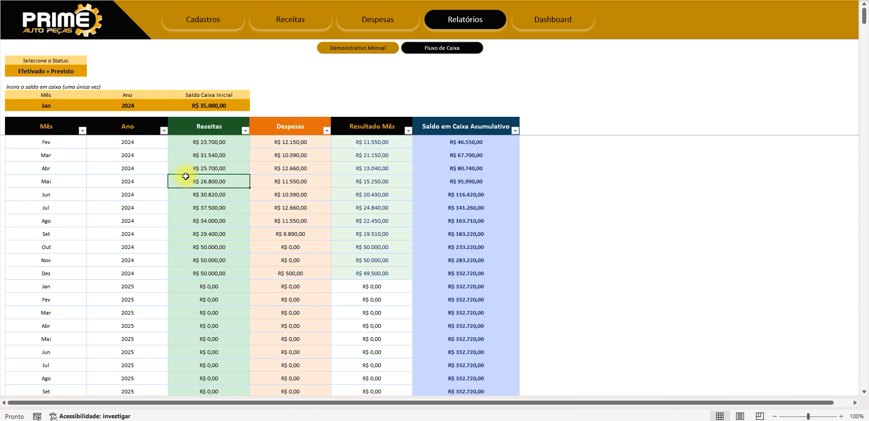
scroll(186, 176, "down", 20)
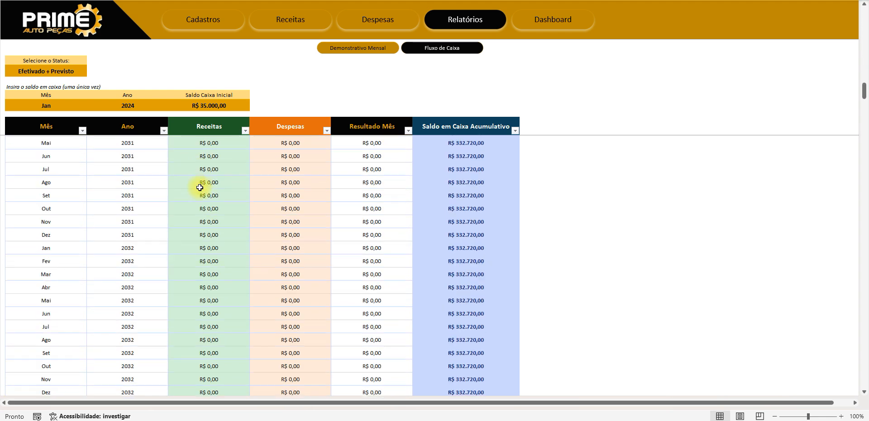
scroll(208, 188, "up", 16)
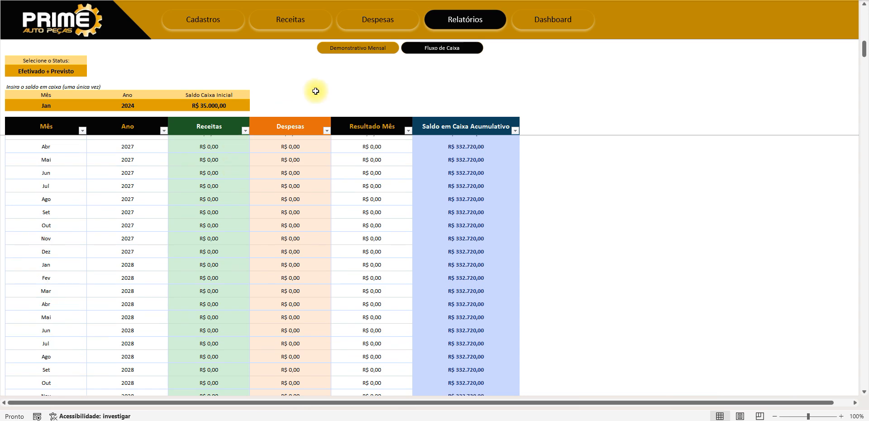
scroll(308, 219, "up", 13)
left_click(308, 220)
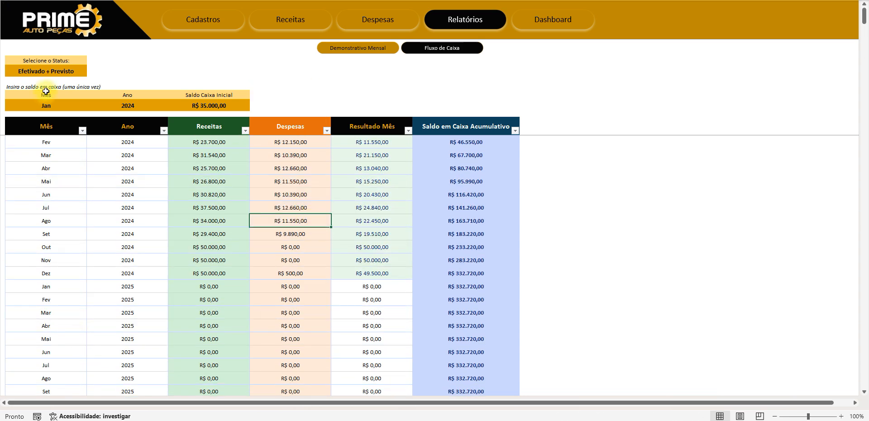
Step: Highlight the opening balance fields for month, year and Saldo Caixa Inicial, and the year values for Abr to Ago 2024
left_click(25, 88)
left_click_drag(52, 97, 199, 106)
left_click(123, 189)
left_click_drag(129, 170, 142, 221)
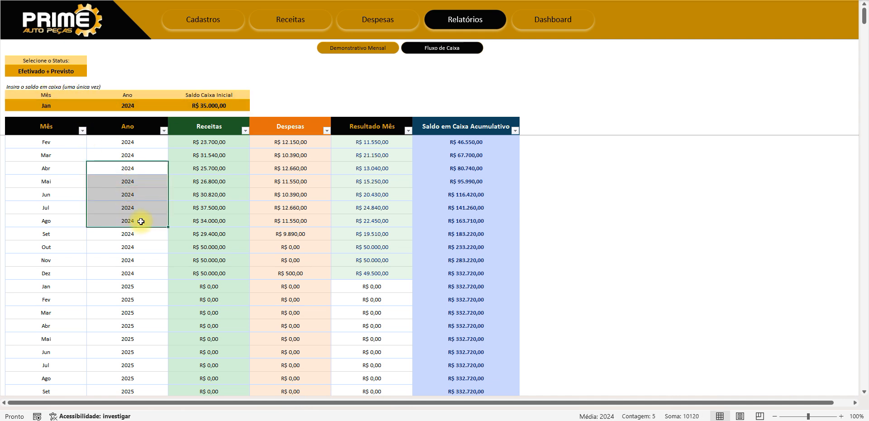
left_click(145, 210)
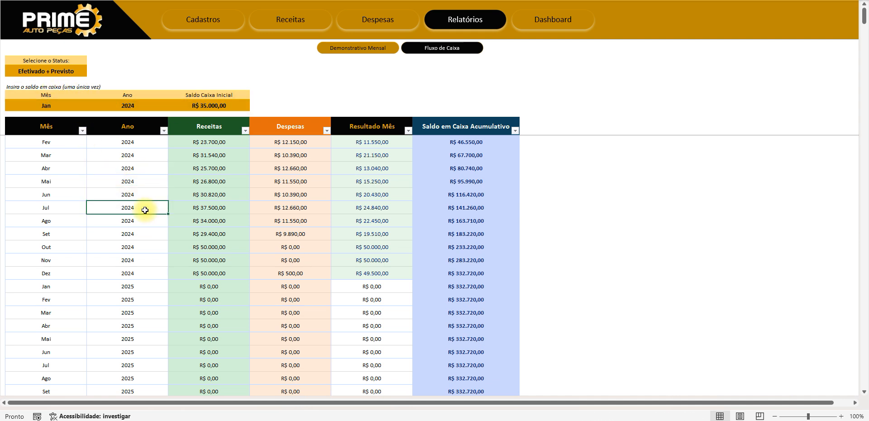
Step: Set the month of the opening cash balance to Set
left_click(206, 106)
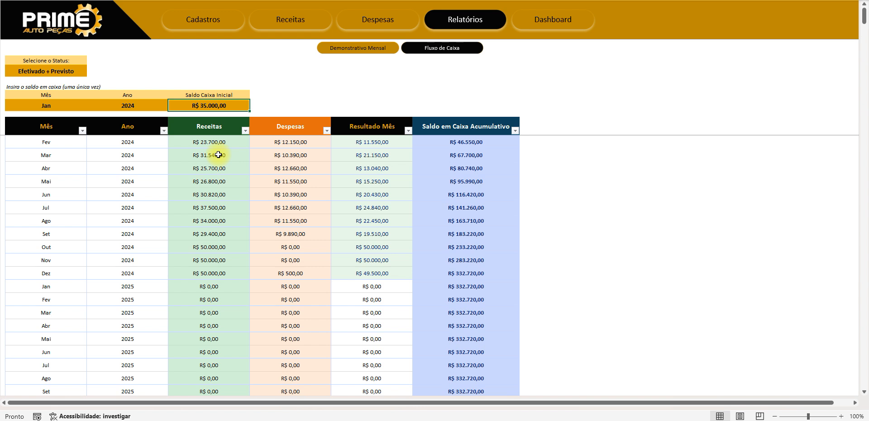
left_click(67, 107)
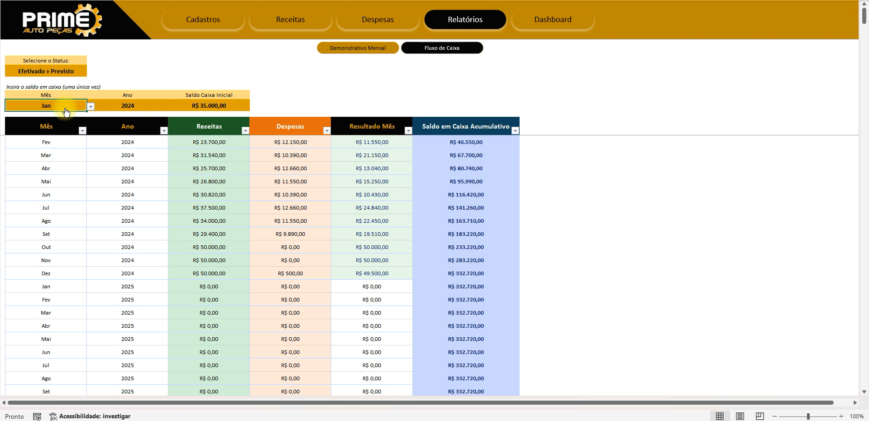
left_click(91, 107)
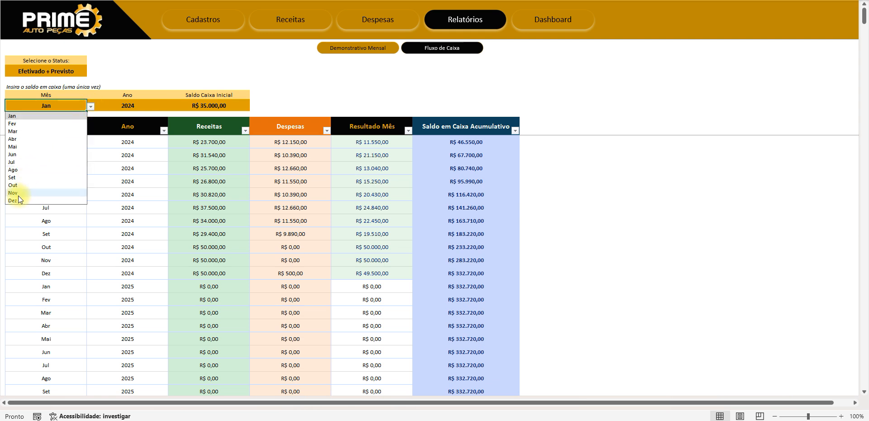
left_click(13, 177)
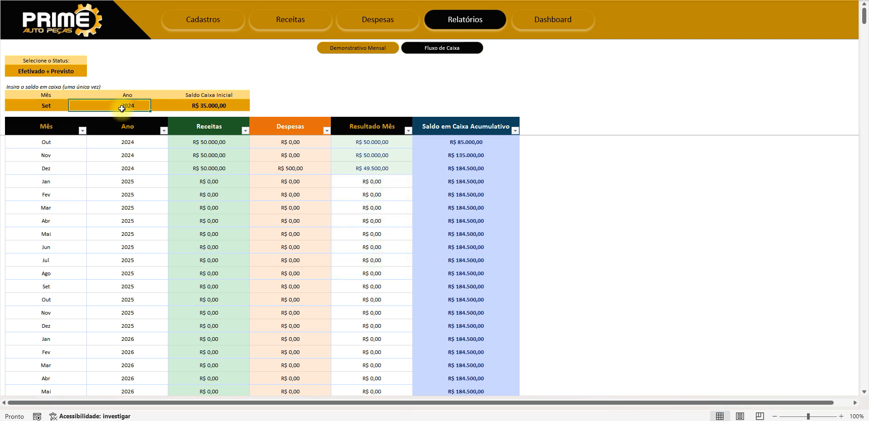
key("Tab")
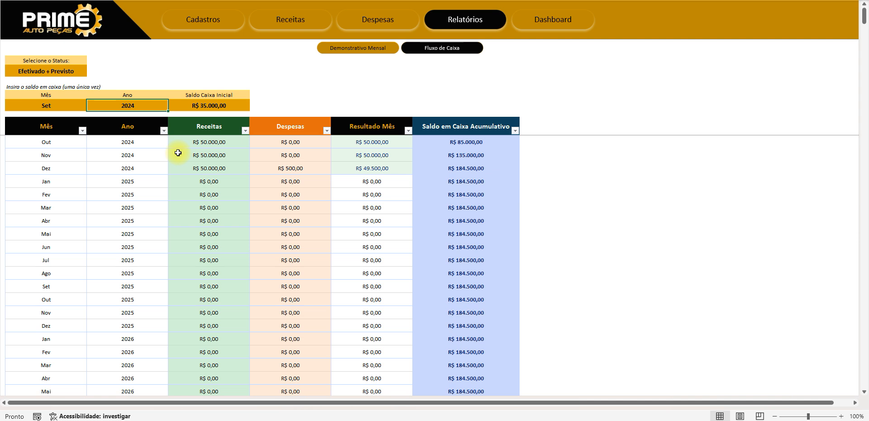
Step: Review the opening balance entry and highlight the cash flow rows from Out 2024 to Nov 2025
left_click(208, 106)
left_click_drag(61, 106, 205, 103)
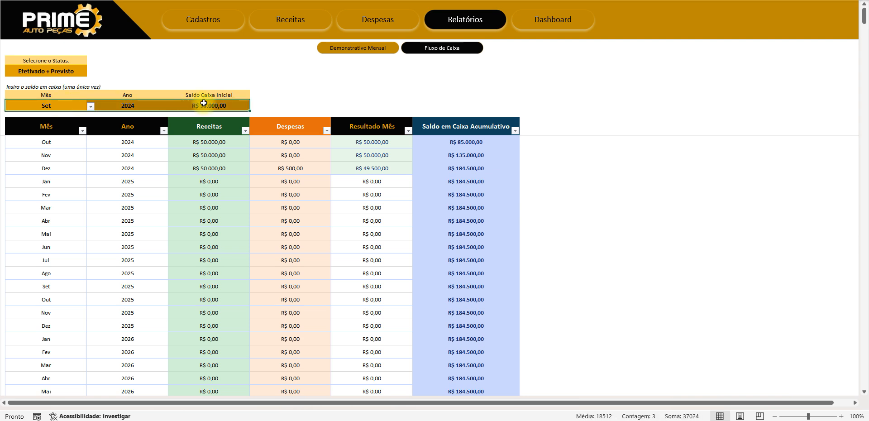
left_click(204, 105)
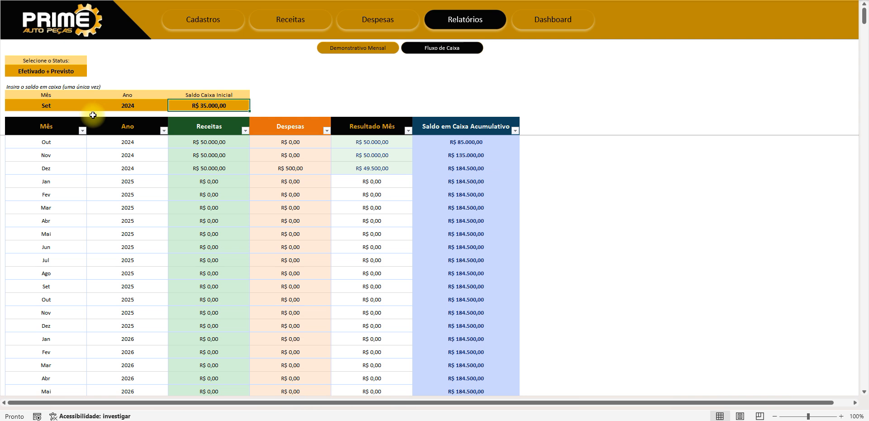
left_click_drag(51, 142, 480, 303)
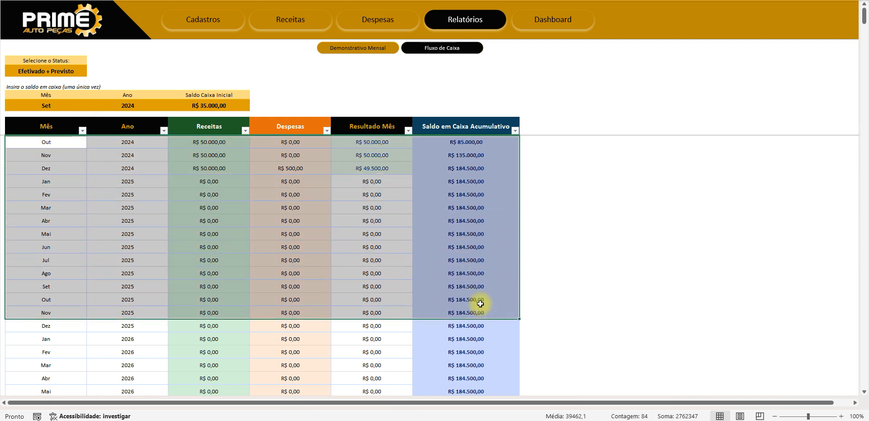
left_click(473, 285)
left_click(399, 248)
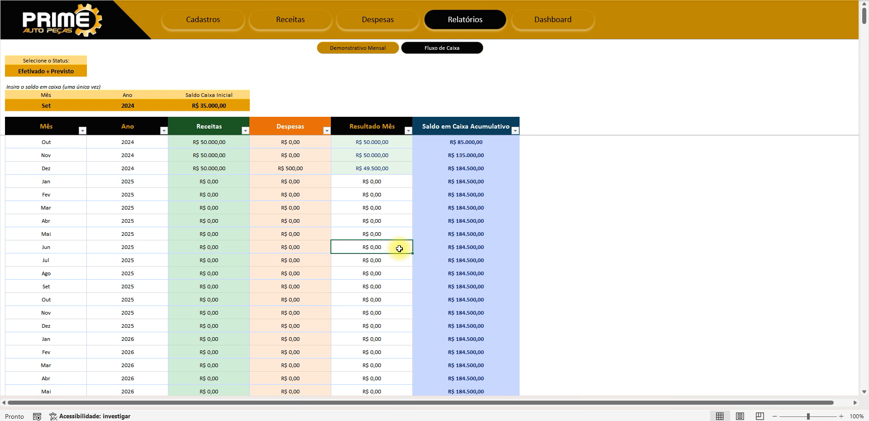
Step: Compare the opening balance and its month with the months listed in the Mês column
left_click(212, 105)
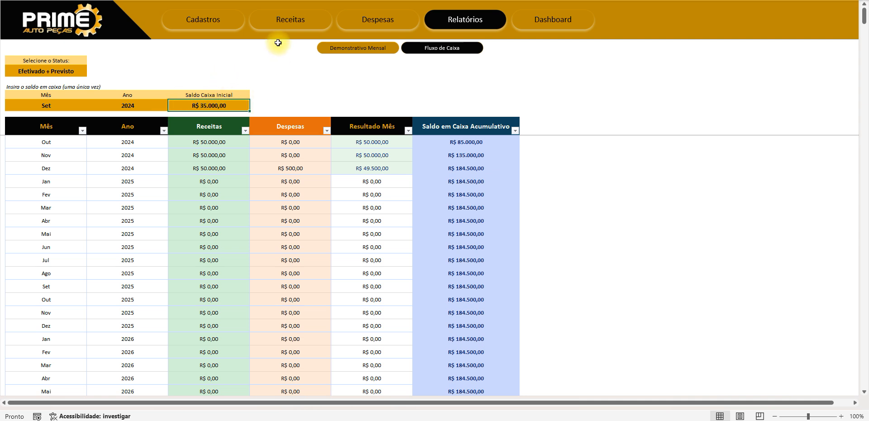
left_click(55, 107)
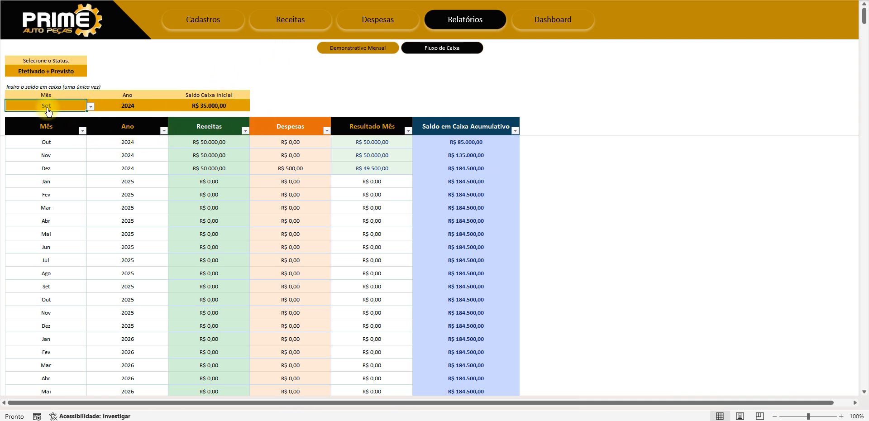
left_click_drag(49, 142, 64, 326)
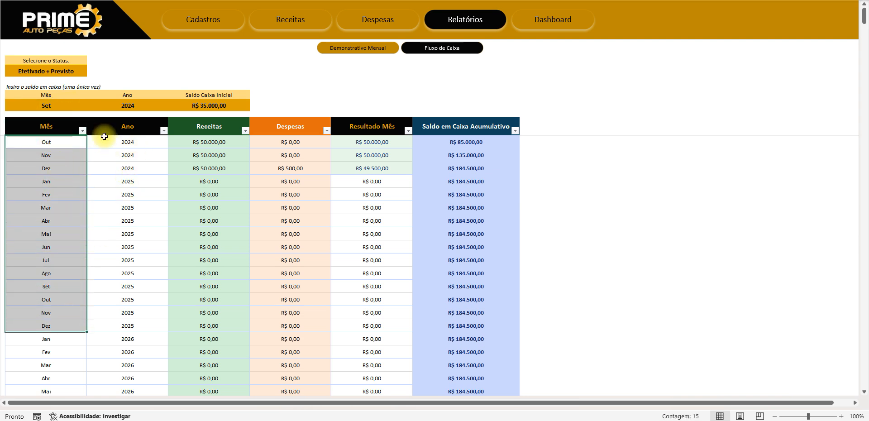
Step: Set the opening balance month to Abr and check the months listed in the cash flow table
left_click(80, 106)
left_click(91, 106)
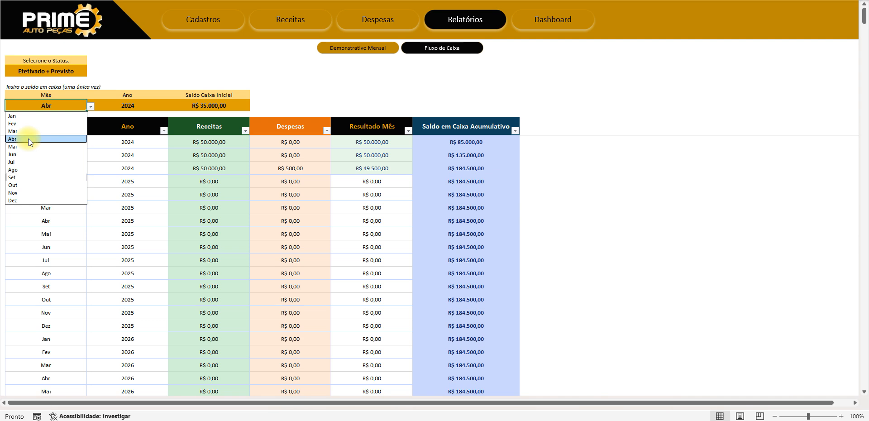
left_click(28, 139)
left_click(59, 144)
left_click_drag(60, 154, 64, 262)
Step: Set the month of the opening cash balance to Jun
left_click(86, 106)
left_click(89, 107)
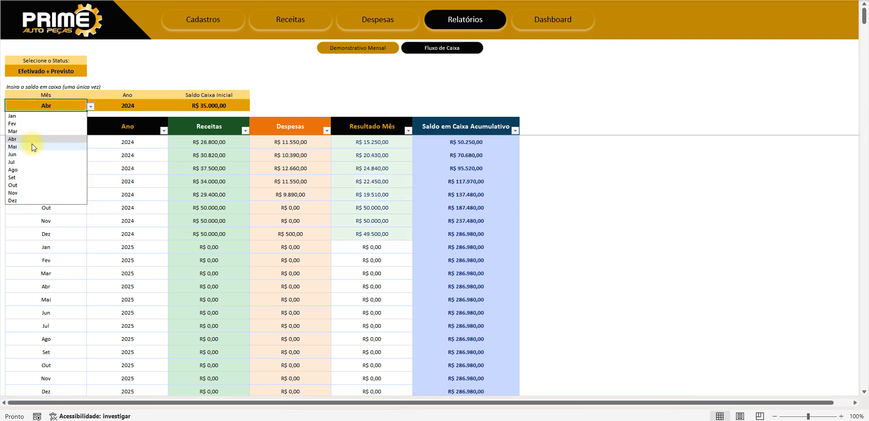
left_click(18, 156)
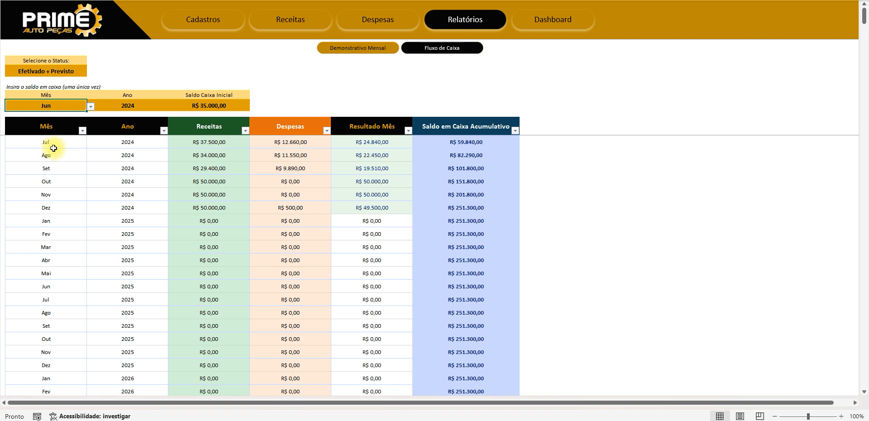
Step: Set the opening balance month back to Set and check the months listed from Out 2024
left_click(90, 106)
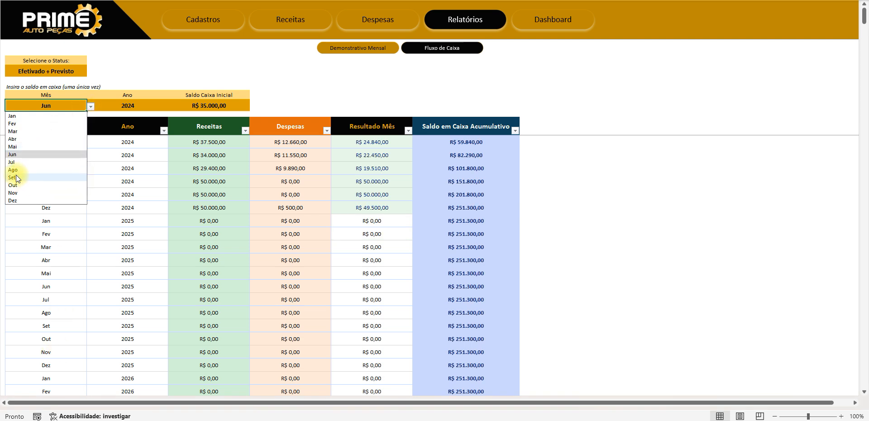
left_click(15, 175)
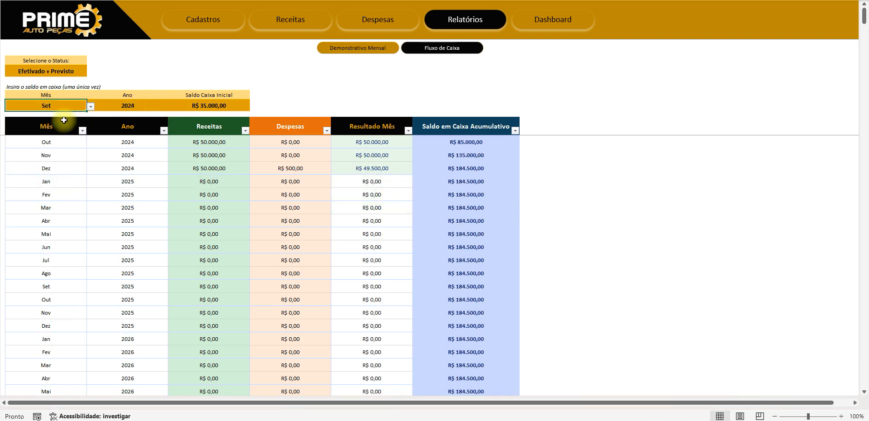
left_click_drag(54, 142, 56, 273)
left_click(62, 155)
left_click(63, 142)
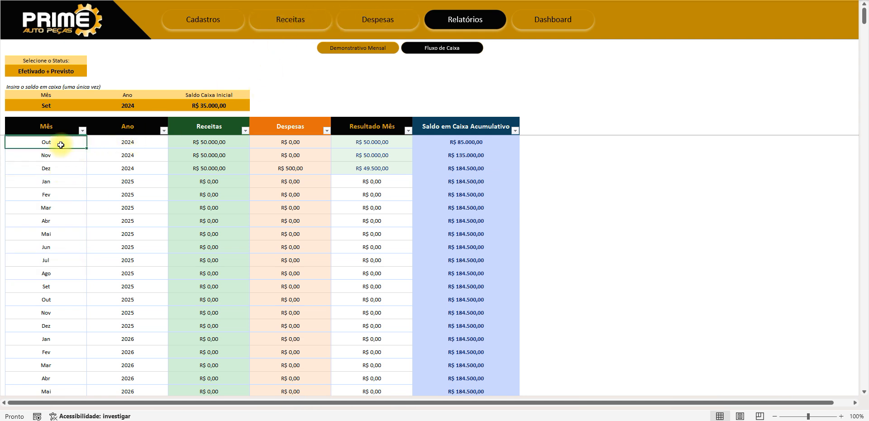
Step: Go through the Receitas, Despesas, Resultado Mês and Saldo em Caixa Acumulativo columns, highlighting their monthly values
left_click_drag(62, 141, 226, 254)
left_click(219, 142)
left_click_drag(284, 124, 286, 230)
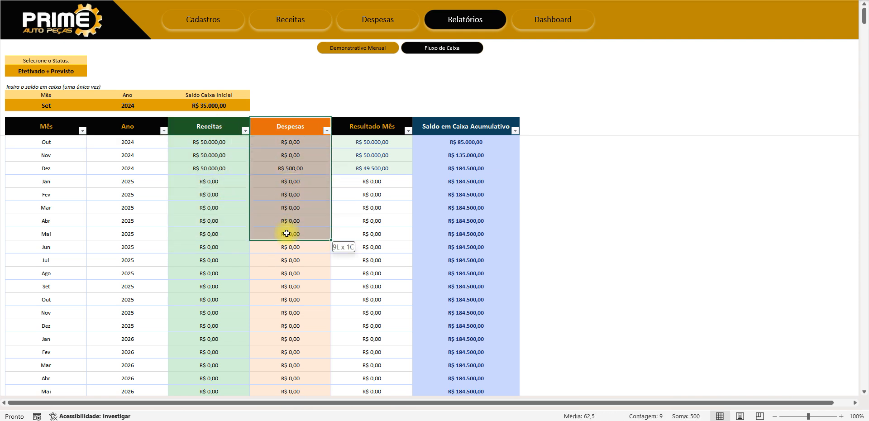
left_click_drag(362, 131, 369, 209)
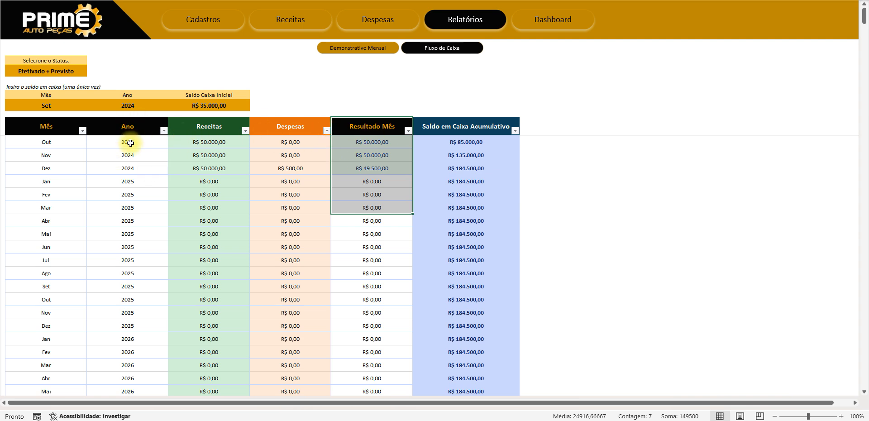
left_click_drag(462, 79, 481, 230)
Step: Examine the accumulated cash balance from Out 2024 to Ago 2025, focusing on the Out 2024 value
left_click(479, 181)
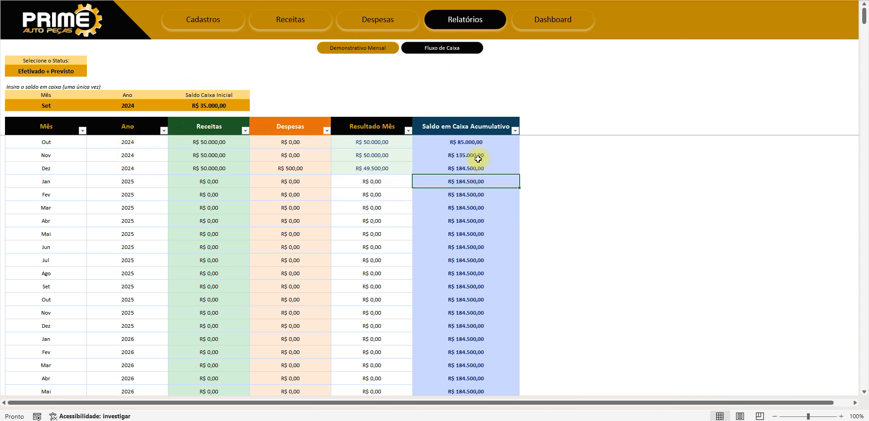
left_click(477, 143)
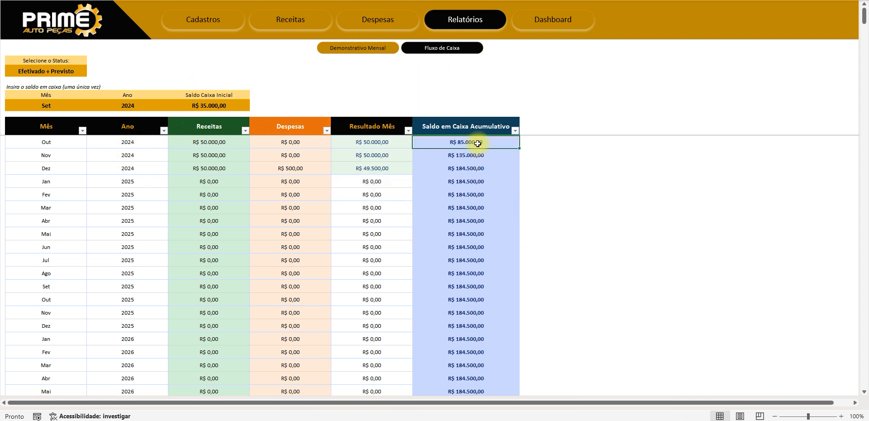
left_click_drag(478, 146, 476, 273)
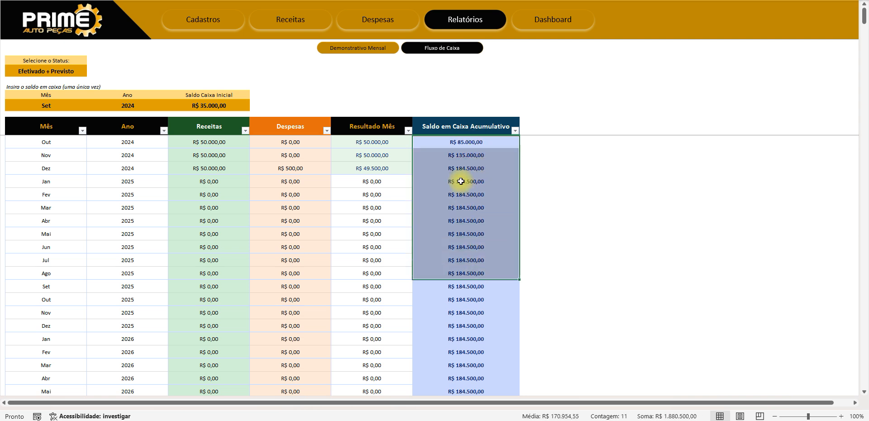
left_click(463, 181)
left_click(467, 142)
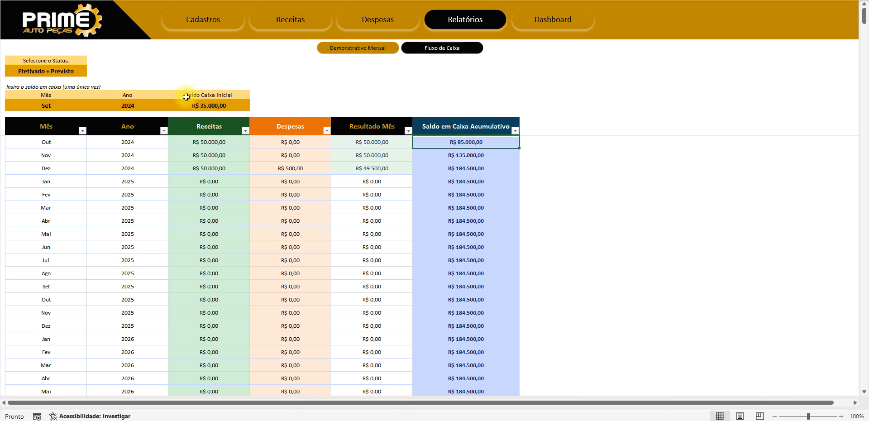
Step: Compare the Out 2024 monthly result with the accumulated cash balance values through Fev 2025
left_click(376, 143)
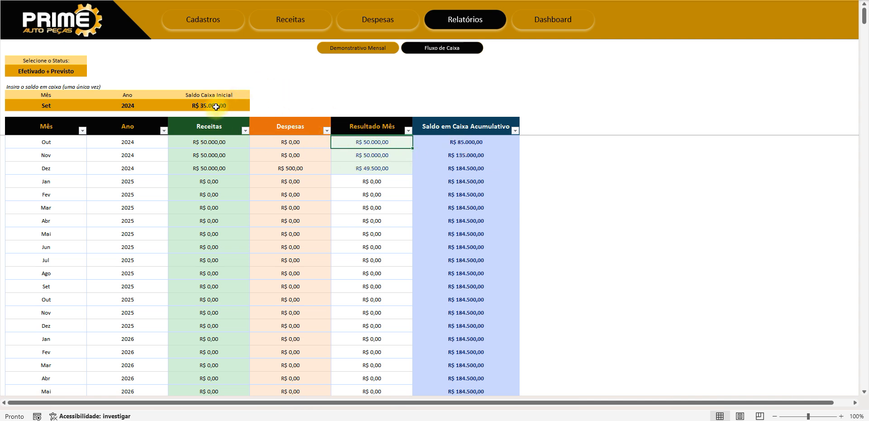
left_click_drag(477, 144, 479, 207)
left_click(482, 155)
left_click_drag(478, 142, 475, 194)
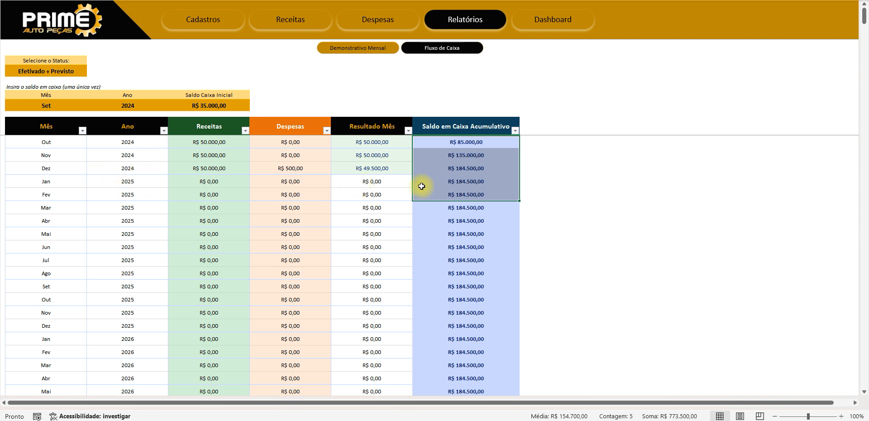
Step: Review the accumulated cash balance from Dez 2024 to Dez 2025, and set the opening balance month to Jan
left_click_drag(475, 168, 473, 325)
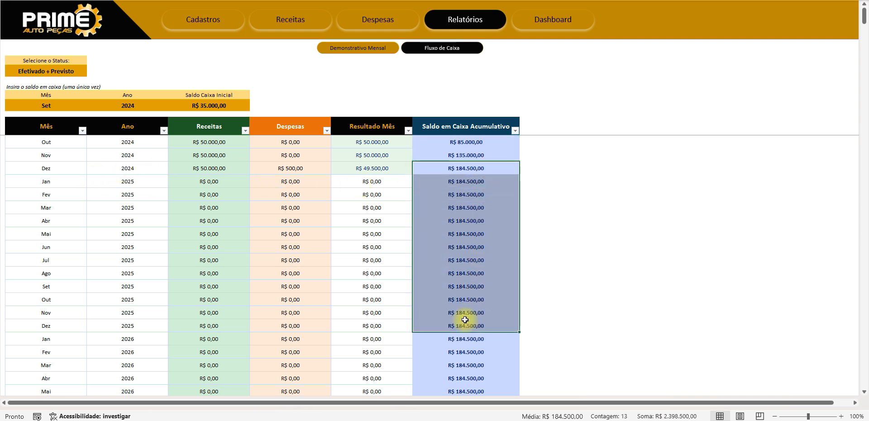
left_click(473, 325)
left_click(60, 107)
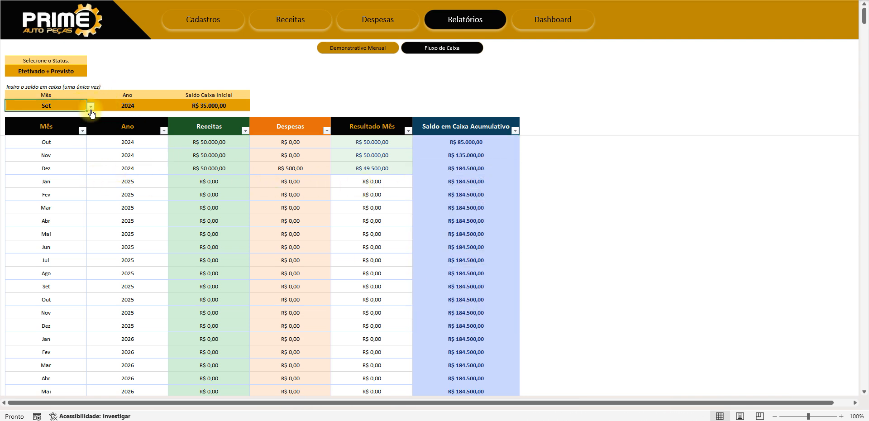
left_click(91, 107)
left_click(29, 116)
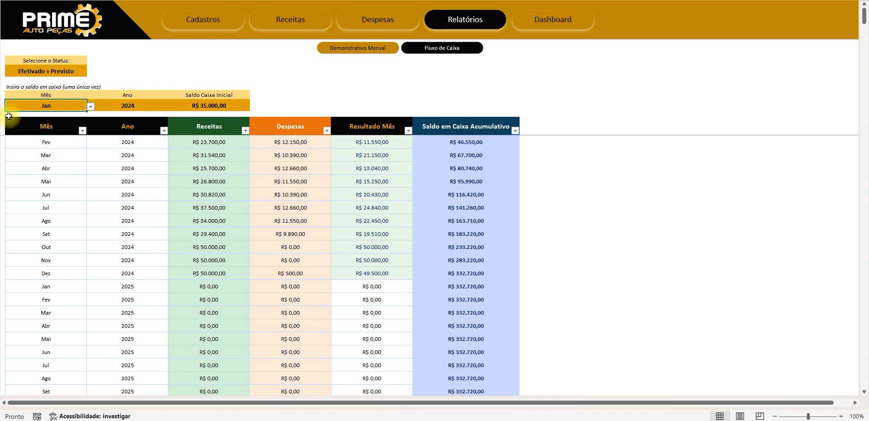
Step: Examine the Resultado Mês and Saldo em Caixa Acumulativo values across the 2024 months through Dez
left_click(377, 194)
left_click_drag(375, 171, 382, 206)
left_click(381, 206)
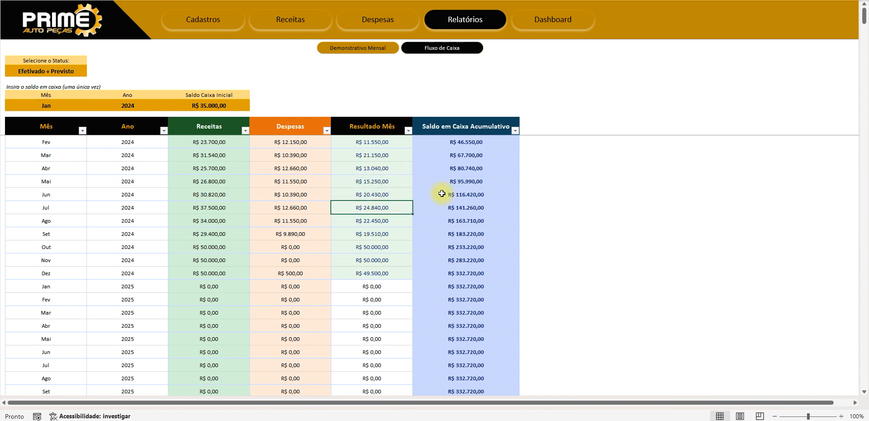
left_click(461, 207)
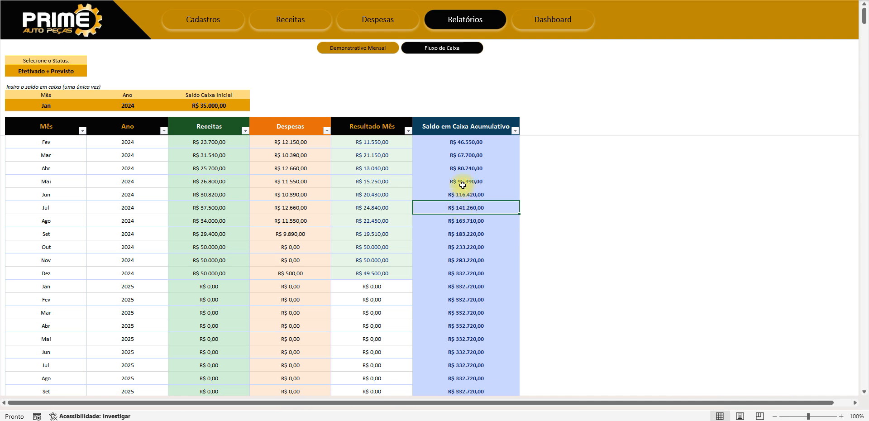
left_click_drag(463, 186, 471, 286)
left_click(471, 274)
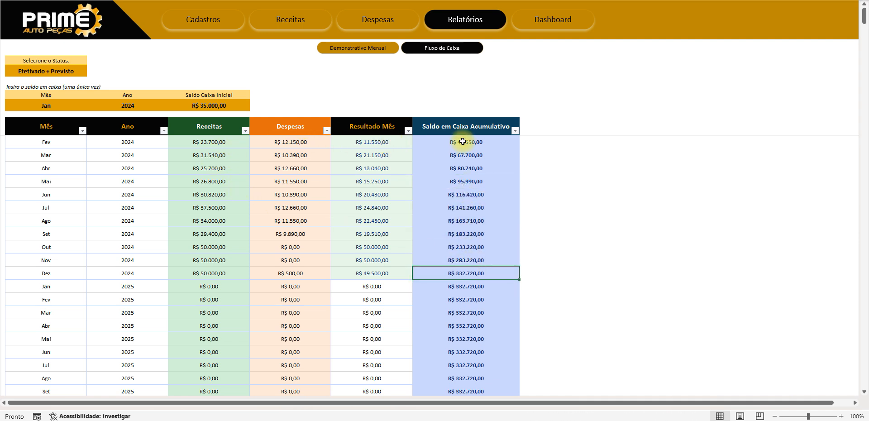
Step: Set the Saldo Caixa Inicial to 0
left_click(206, 105)
type("0")
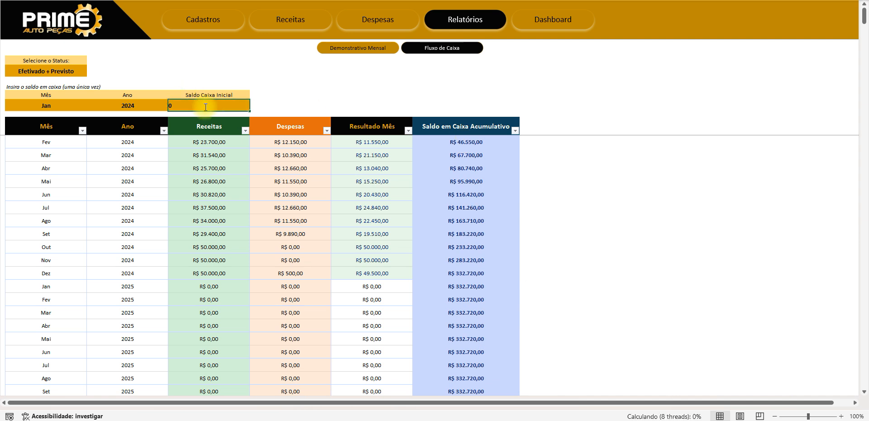
key("Return")
Step: Compare the Fev 2024 revenue, expenses and monthly result with that month's accumulated cash balance
left_click(480, 143)
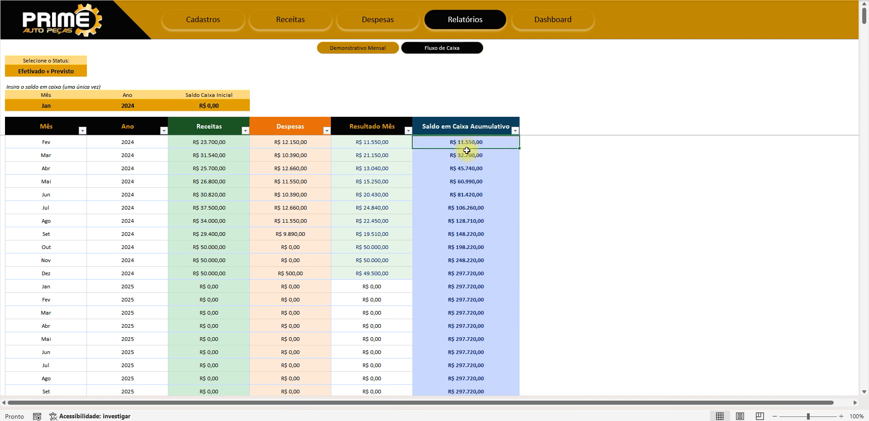
left_click(370, 145)
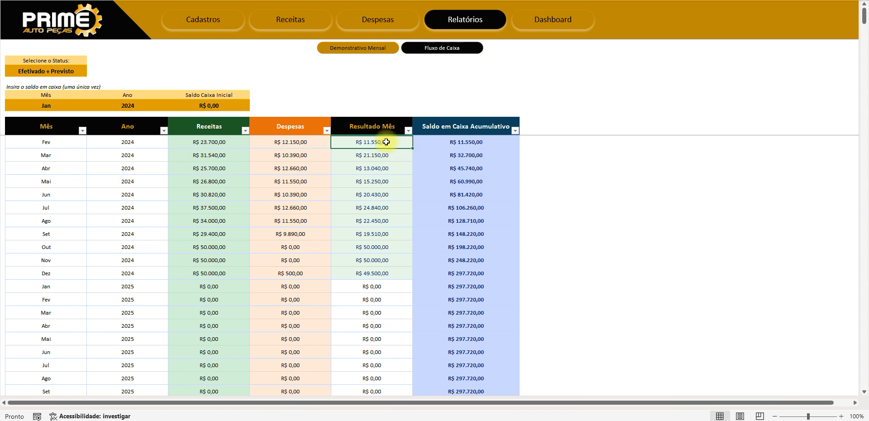
left_click(214, 142)
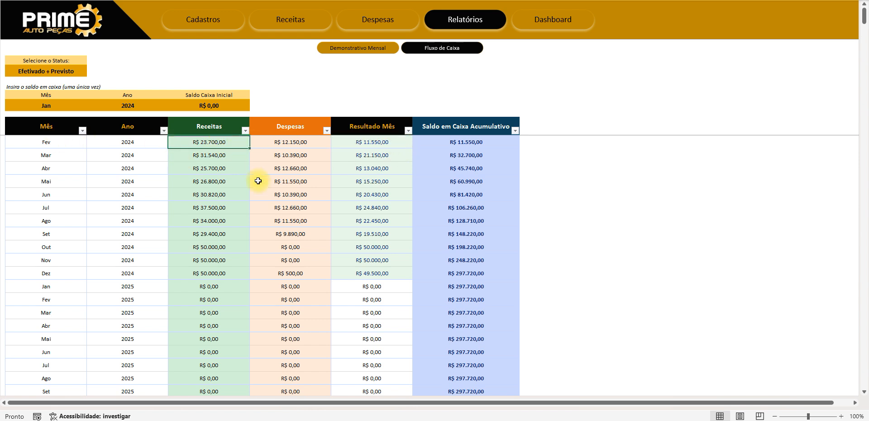
left_click(292, 143)
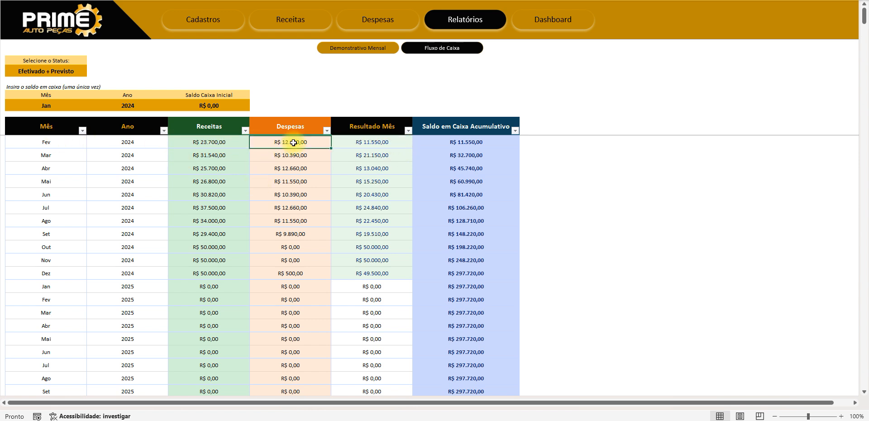
left_click(393, 145)
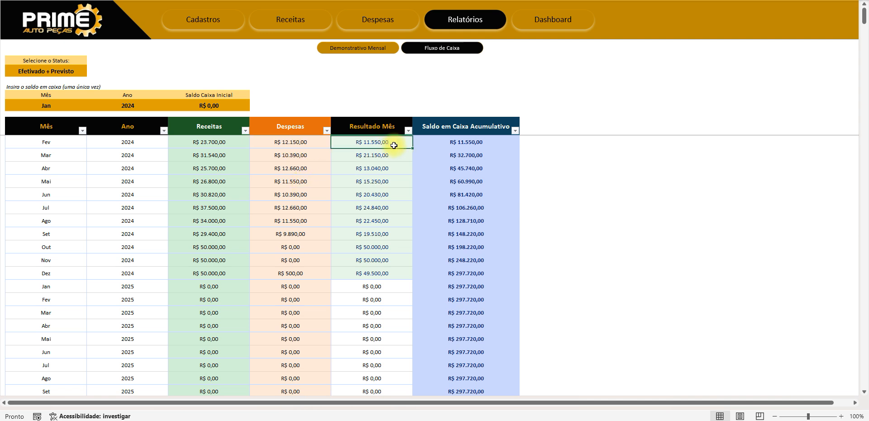
left_click(471, 142)
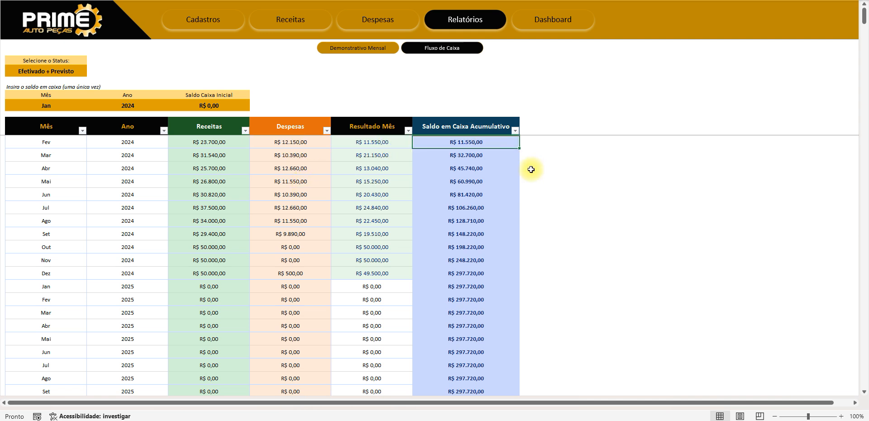
Step: Set the Saldo Caixa Inicial to R$ 1.000,00
left_click(212, 106)
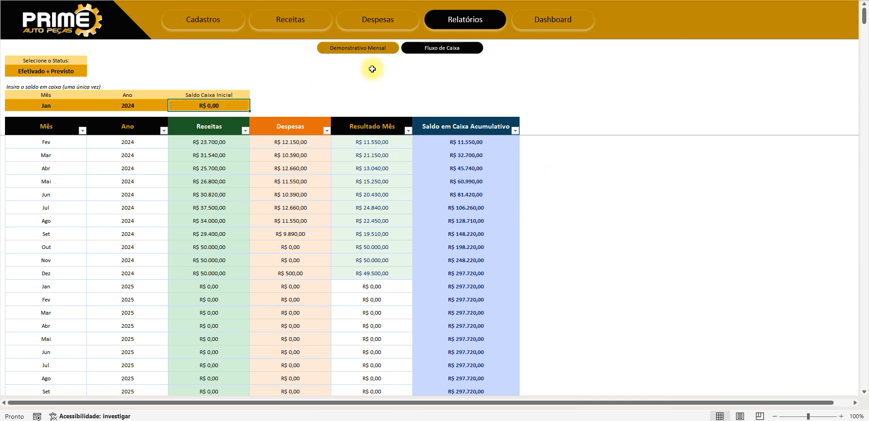
type("1.")
type("000")
key("Return")
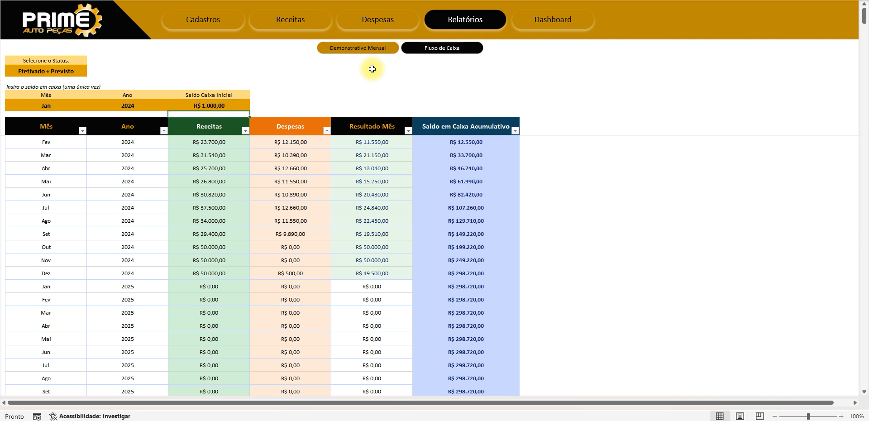
Step: Compare the Fev 2024 result with the accumulated cash balance and follow the balance column through the later years
left_click(372, 142)
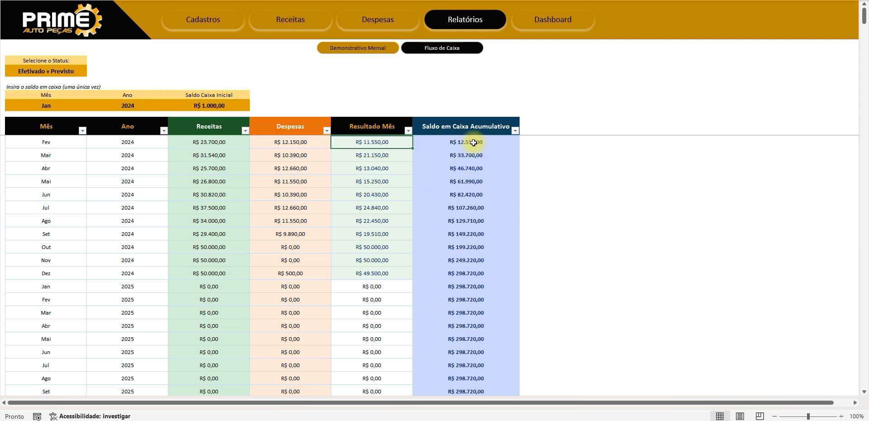
left_click_drag(457, 142, 490, 321)
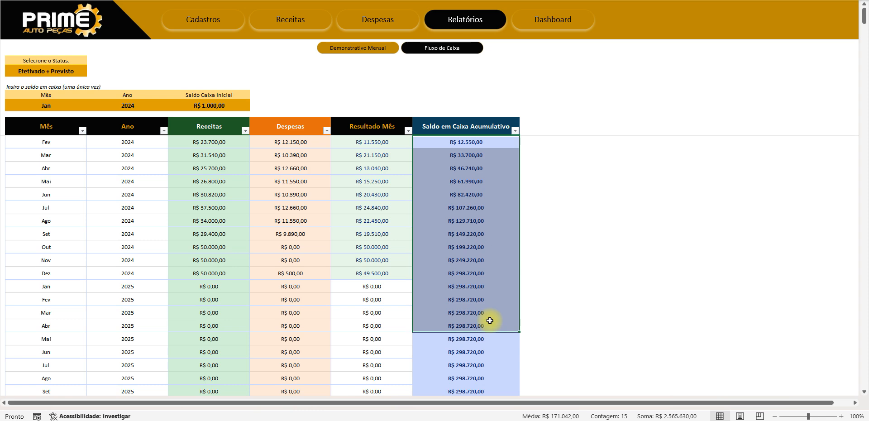
left_click(480, 285)
scroll(478, 282, "down", 3)
scroll(478, 283, "down", 20)
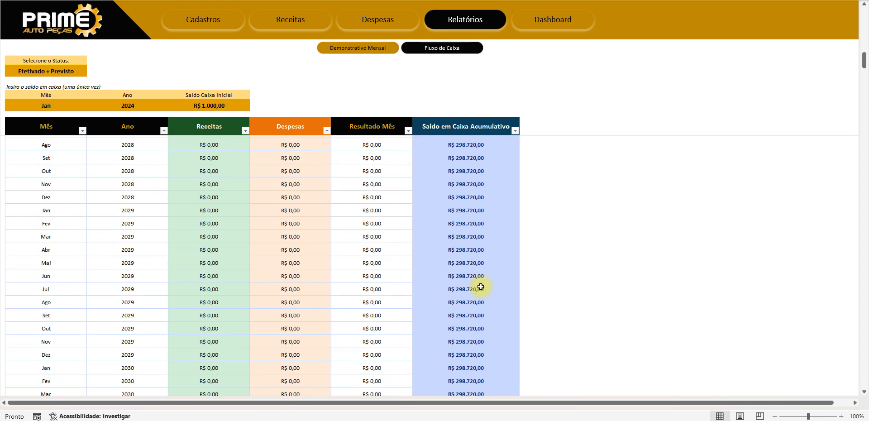
scroll(482, 282, "down", 9)
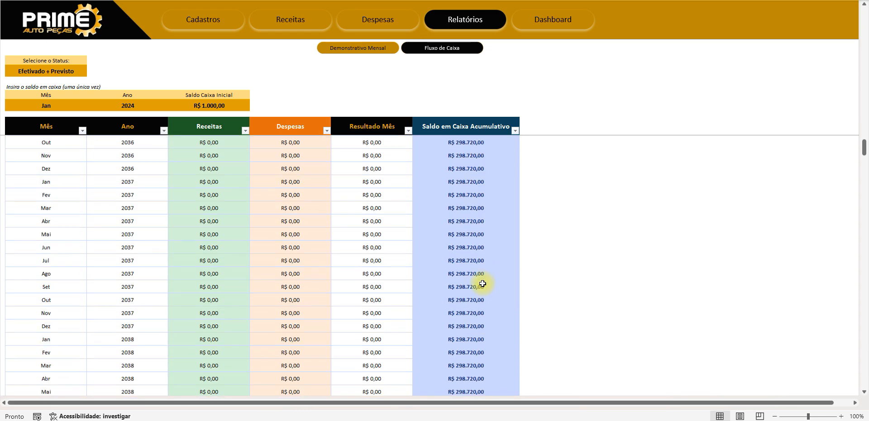
left_click_drag(468, 109, 464, 202)
left_click(464, 203)
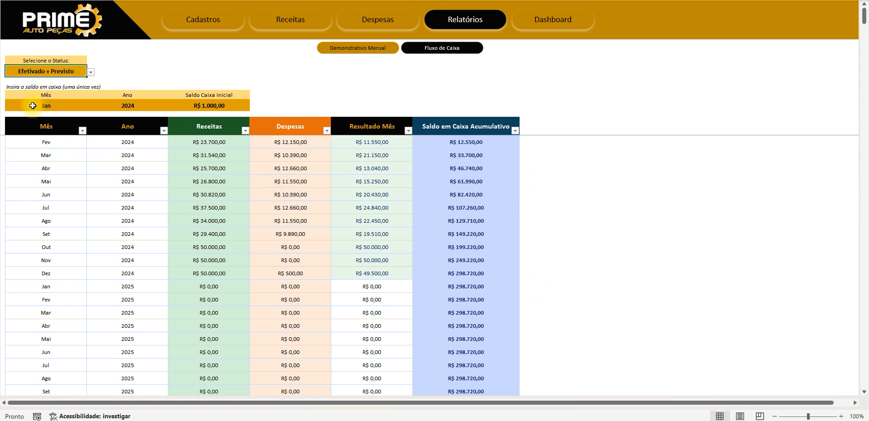
Step: Highlight the opening balance month, year and amount, and review the cash flow table from Fev 2024 onward
left_click_drag(35, 106, 199, 93)
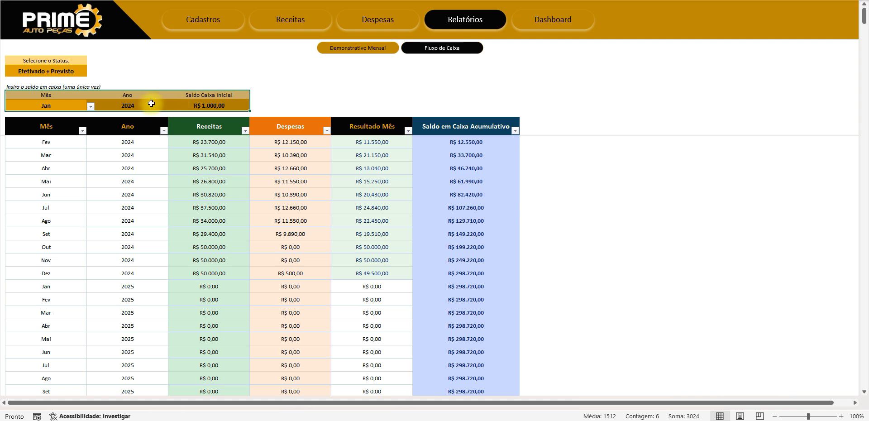
left_click(226, 106)
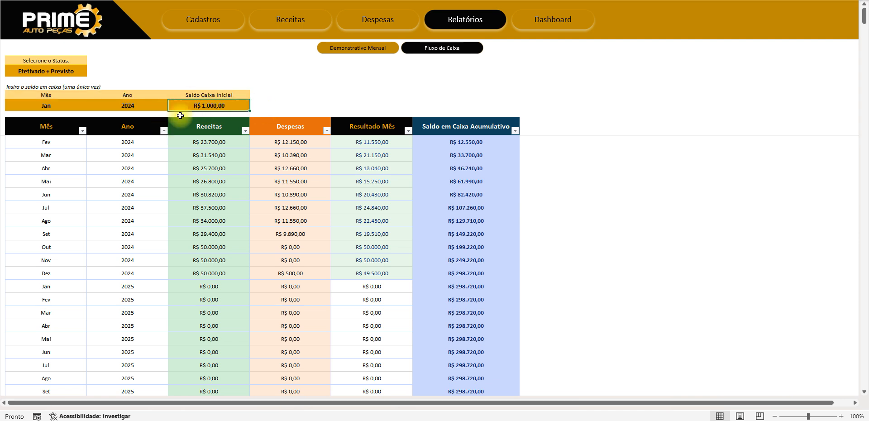
left_click_drag(46, 142, 486, 352)
left_click(466, 312)
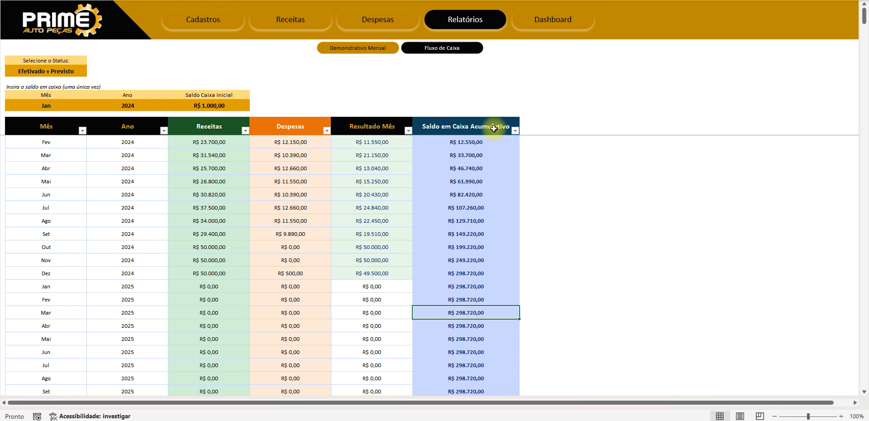
Step: Open the Demonstrativo Mensal report and review the monthly expense values by category
left_click(373, 50)
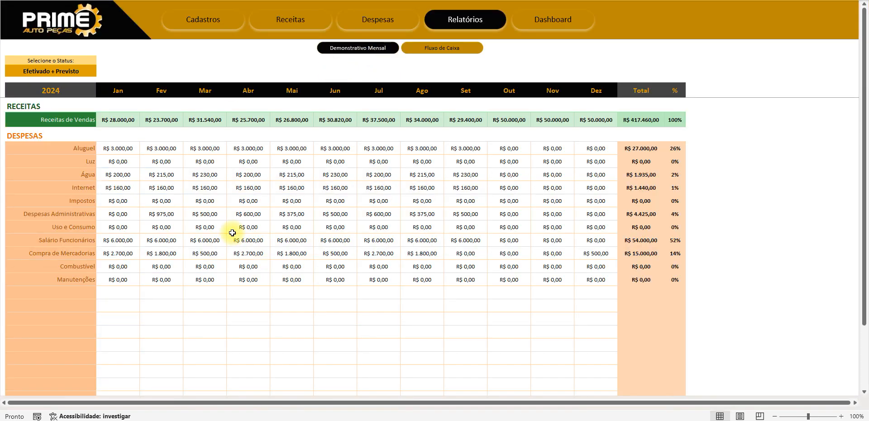
left_click_drag(81, 159, 381, 271)
left_click(335, 240)
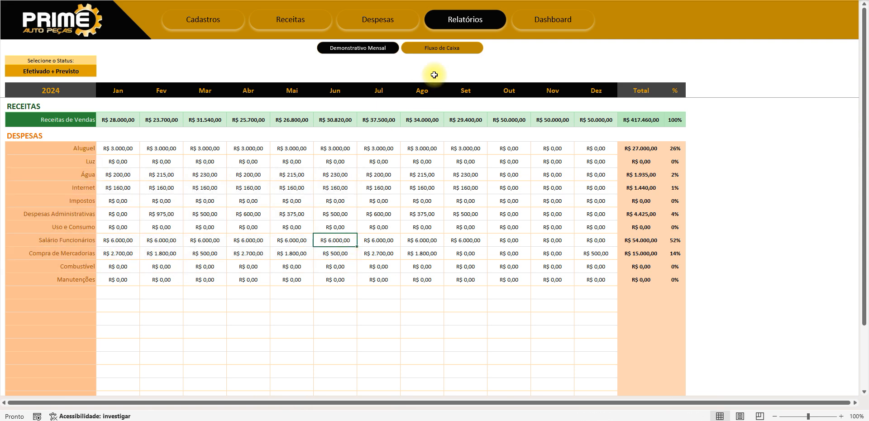
Step: Return to the Fluxo de Caixa report and review the 2024 monthly results and expenses
left_click(453, 50)
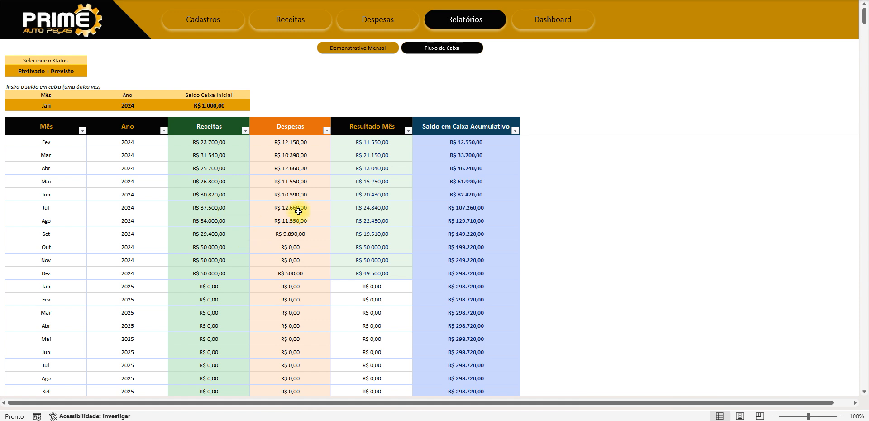
left_click(389, 203)
left_click_drag(381, 168, 379, 246)
left_click(380, 221)
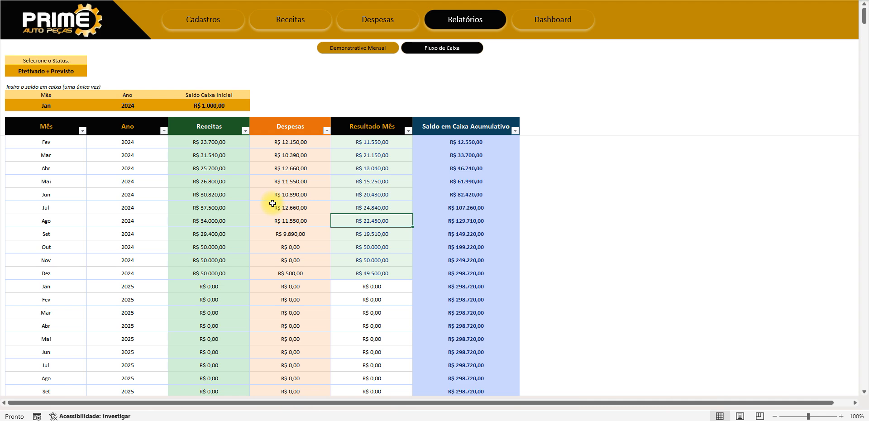
left_click_drag(294, 157, 302, 247)
left_click(303, 231)
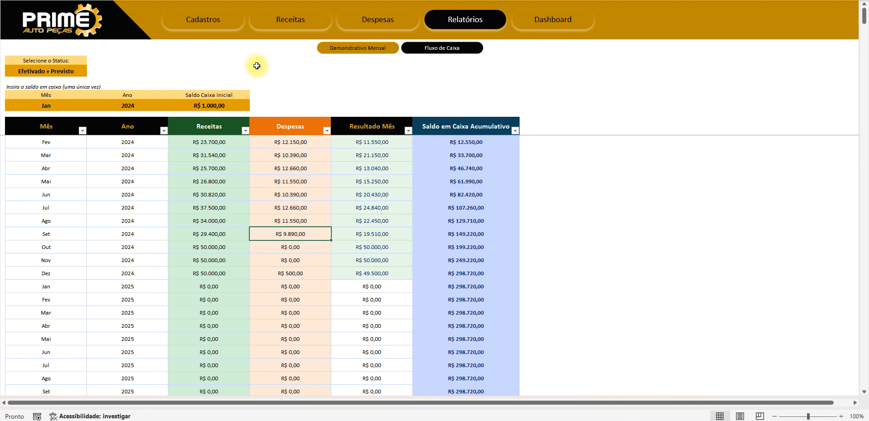
Step: Check the Status column of the Despesas records from the 01/12/2024 entry down, and return to the Fluxo de Caixa report
left_click(372, 19)
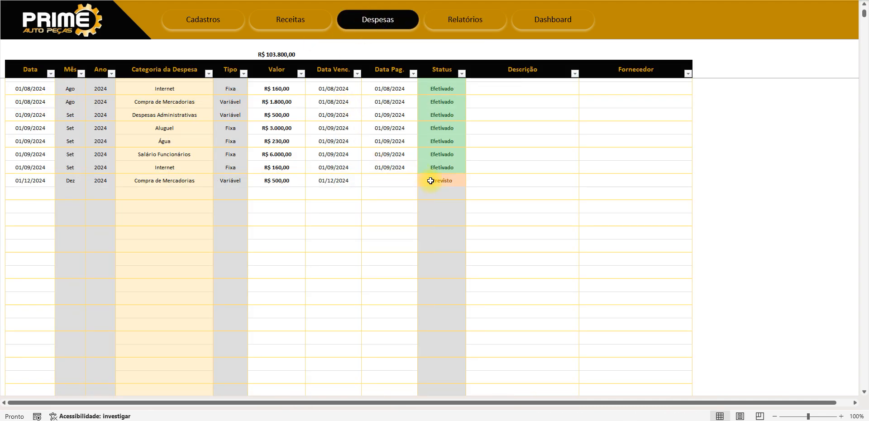
left_click_drag(431, 181, 445, 378)
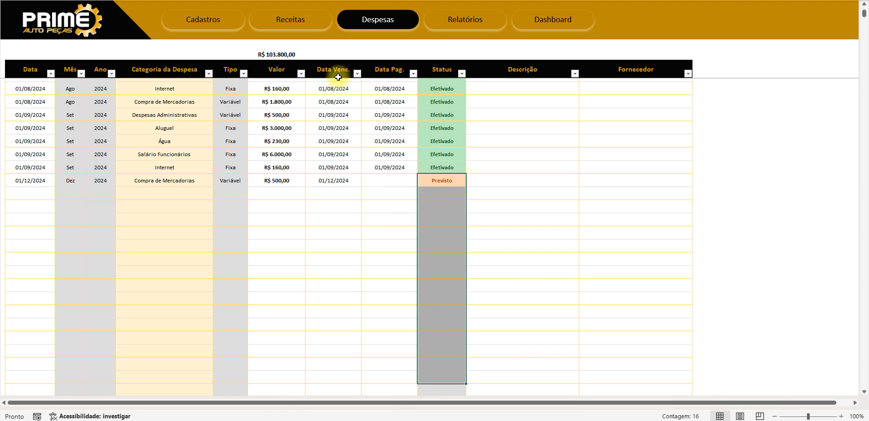
left_click(489, 23)
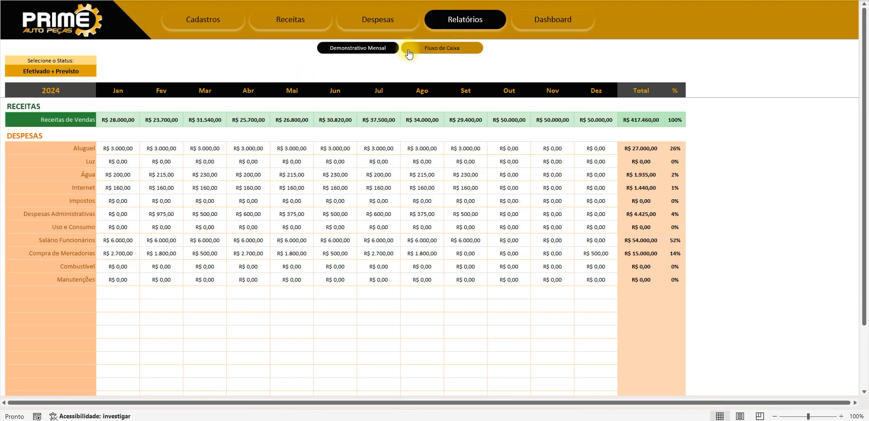
left_click(437, 52)
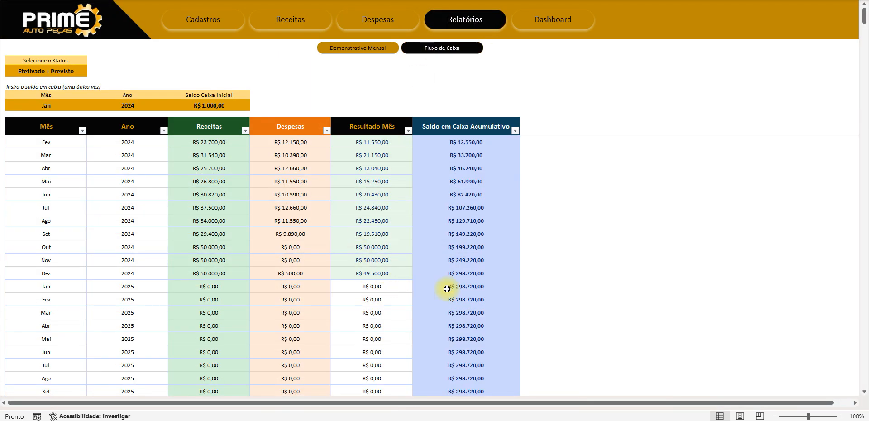
Step: Examine the accumulated cash balance for the 2025 months, highlighting Jan through Jul
left_click_drag(447, 288, 469, 232)
left_click(469, 232)
scroll(469, 232, "up", 3)
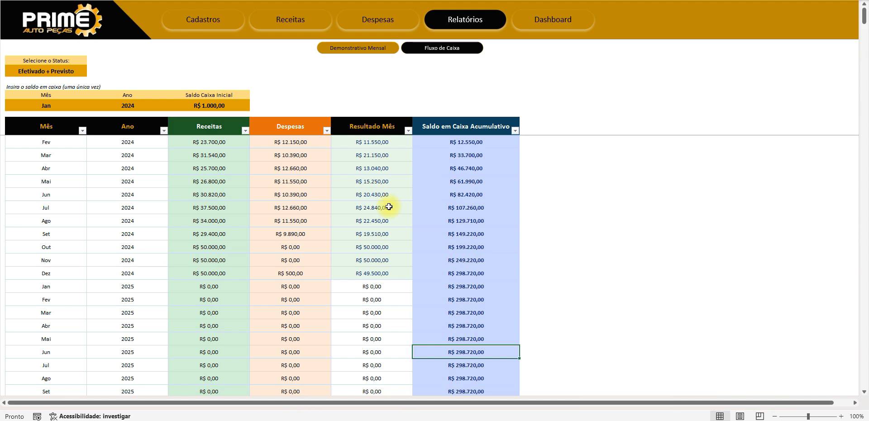
left_click_drag(449, 286, 460, 362)
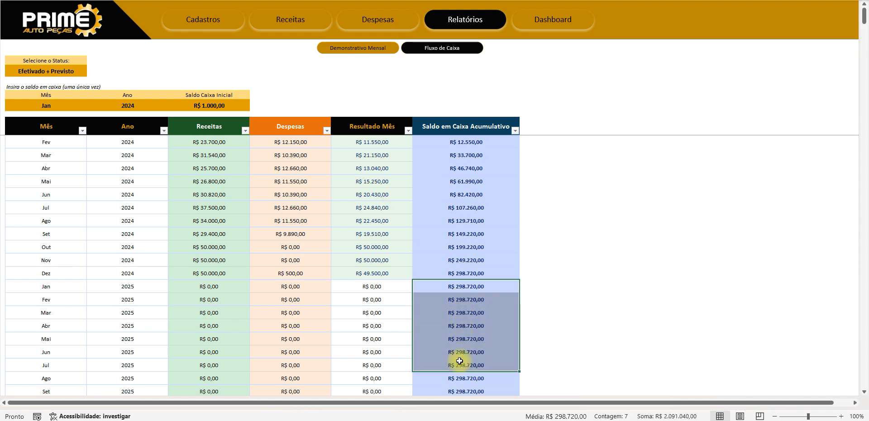
scroll(275, 244, "down", 2)
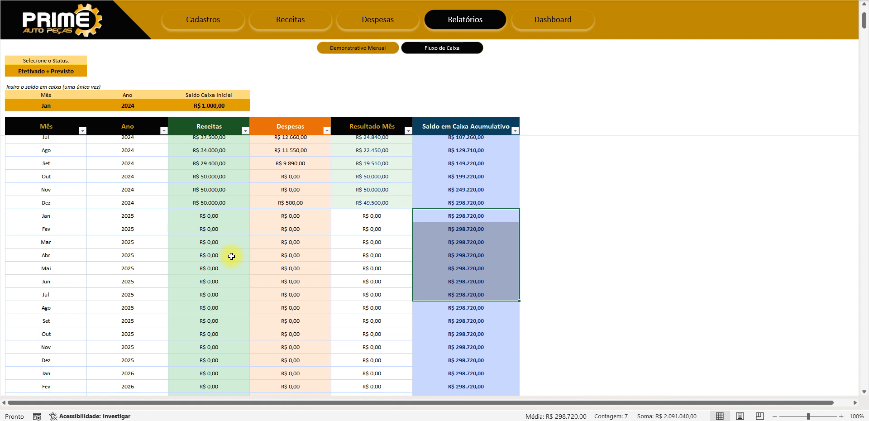
Step: Finish reviewing the Fluxo de Caixa report, open the Dashboard and look over its charts
scroll(231, 256, "up", 3)
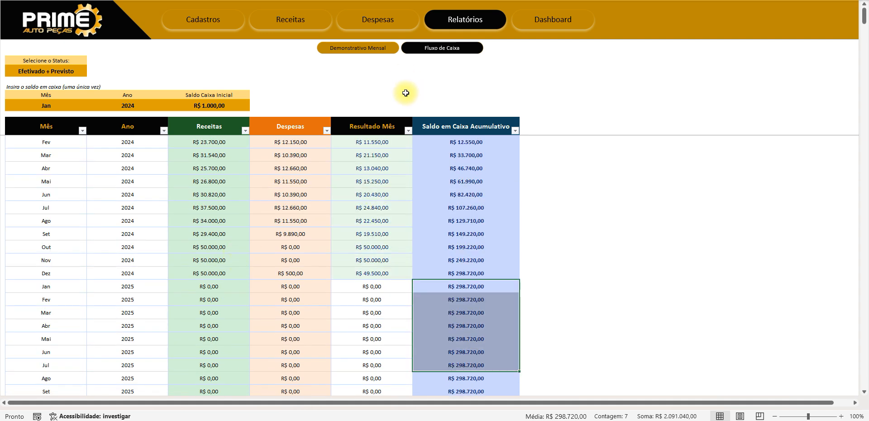
left_click_drag(405, 93, 388, 198)
left_click(387, 195)
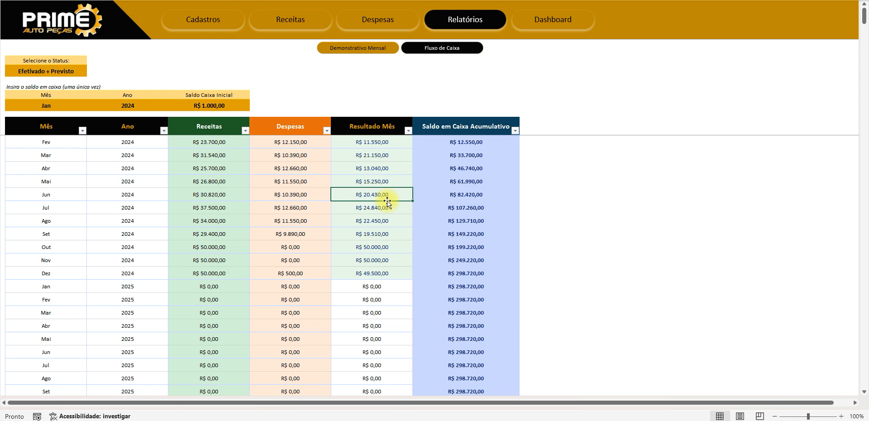
left_click(566, 27)
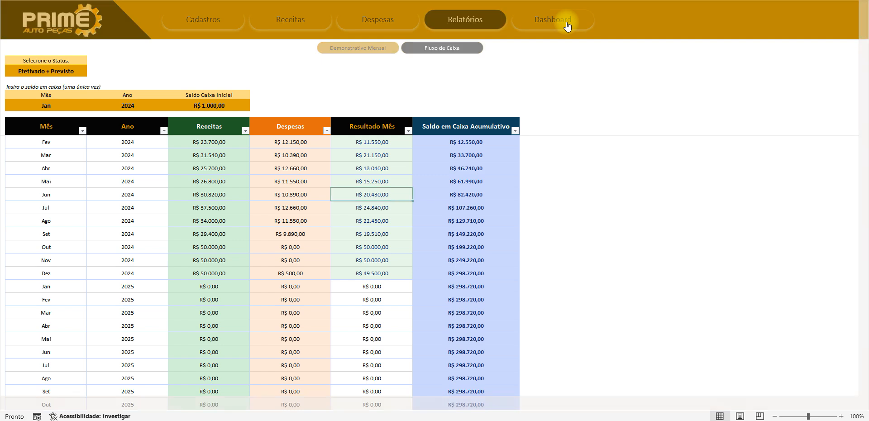
left_click(793, 163)
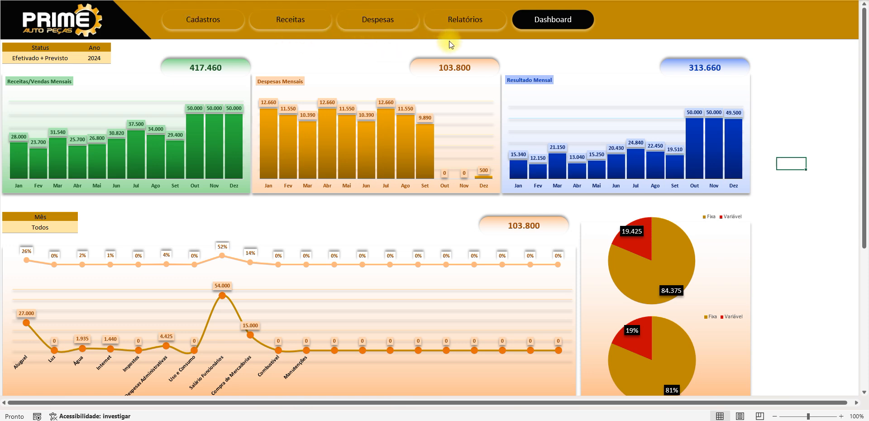
scroll(613, 174, "down", 3)
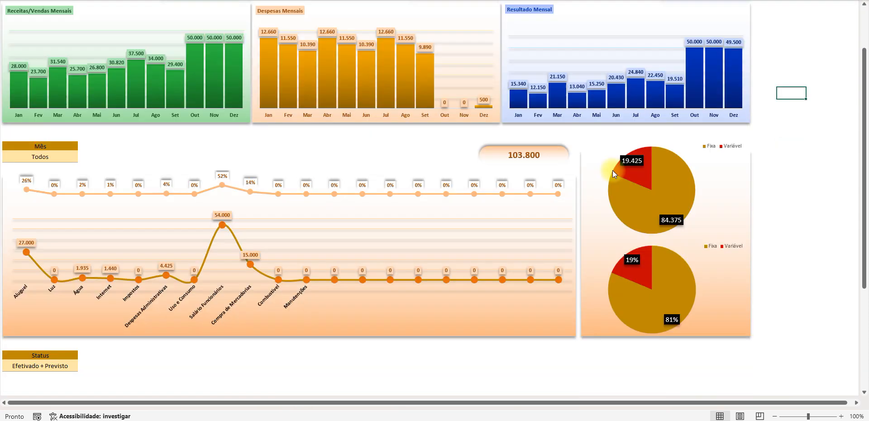
scroll(613, 174, "up", 3)
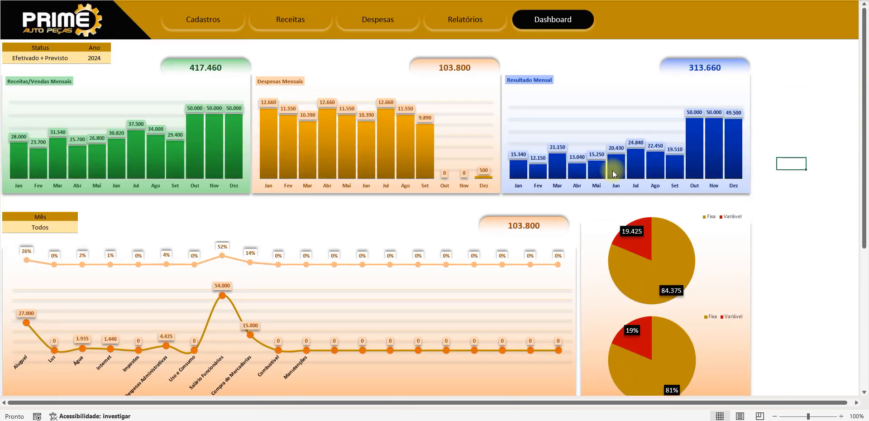
Step: Check the options of the dashboard's upper Status filter, keeping Efetivado + Previsto selected
left_click(41, 58)
left_click(81, 59)
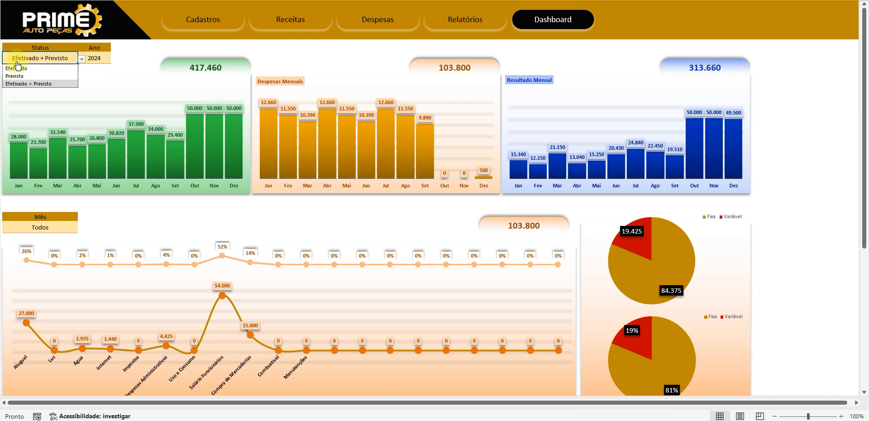
left_click(28, 83)
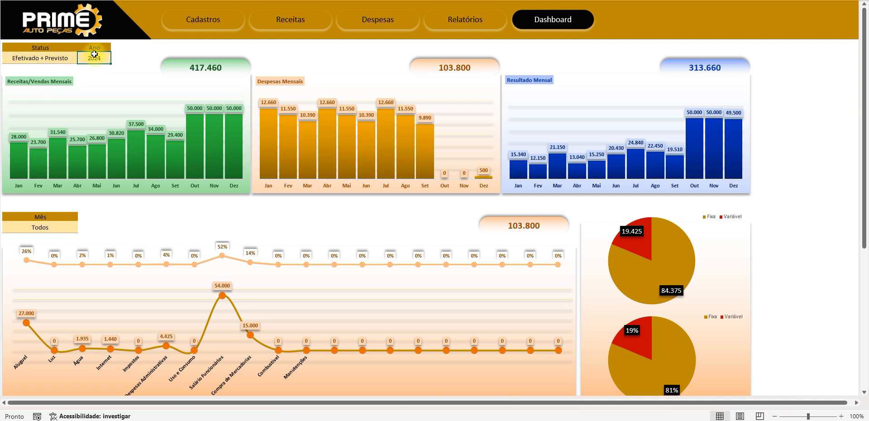
Step: Try the dashboard's Ano filter with 2023 and 2025, and set it back to 2024
left_click(82, 55)
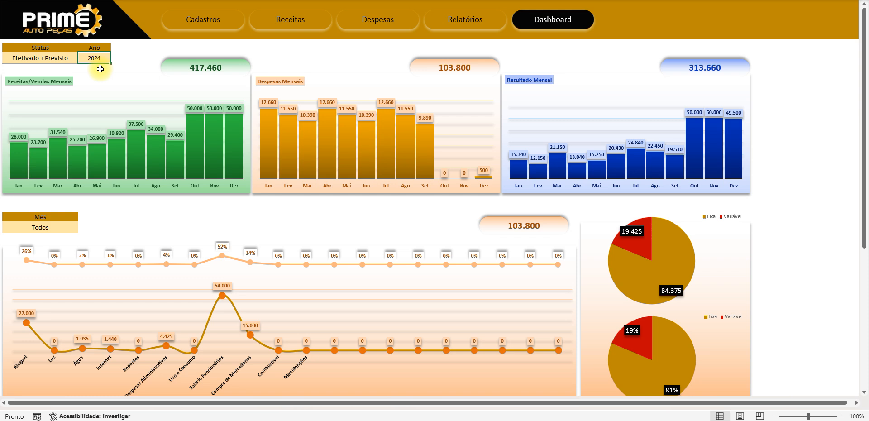
type("20")
key("Return")
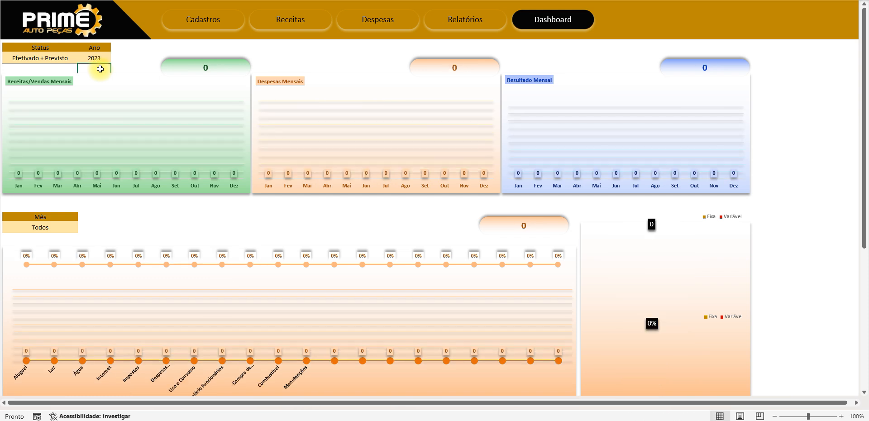
key("Up")
type("2025")
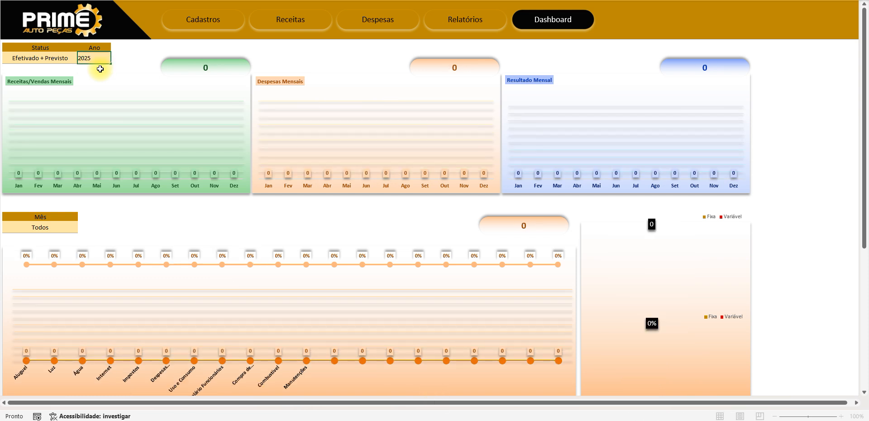
key("Return")
key("Up")
type("2024")
key("Return")
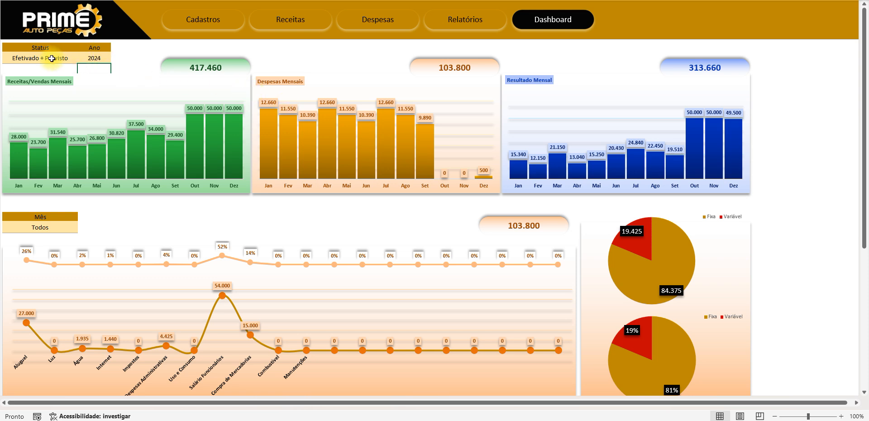
Step: Filter the dashboard's monthly charts by status Efetivado, and restore the filter to Efetivado + Previsto
left_click(73, 61)
left_click(81, 58)
left_click(18, 68)
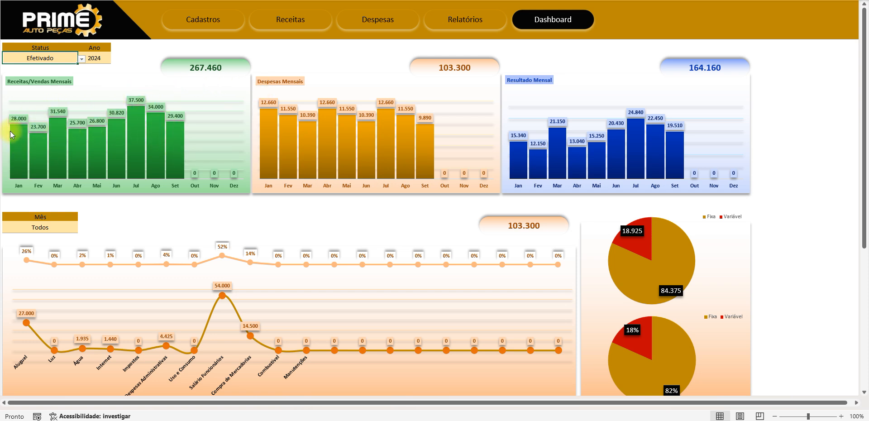
left_click(81, 59)
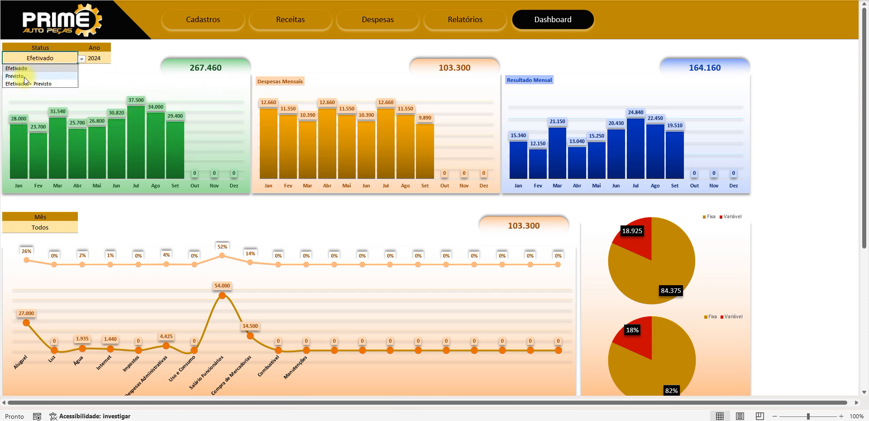
left_click(24, 83)
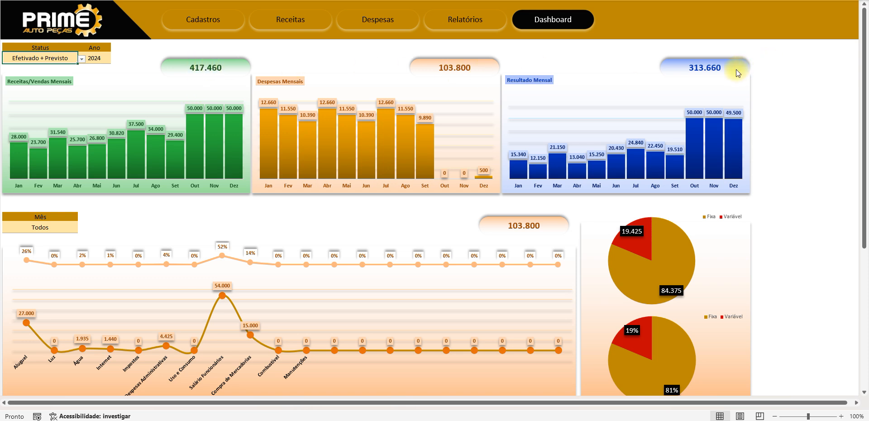
Step: Set the Mês filter of the expense category charts to Jan
scroll(596, 157, "down", 4)
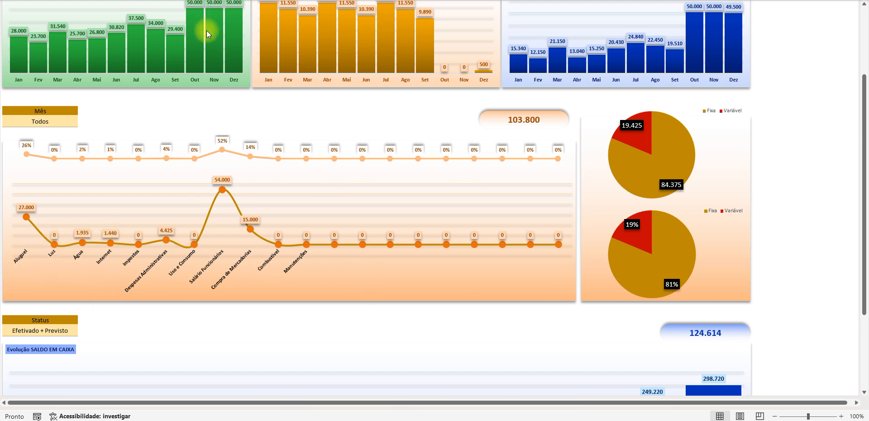
scroll(190, 236, "up", 5)
scroll(189, 238, "down", 3)
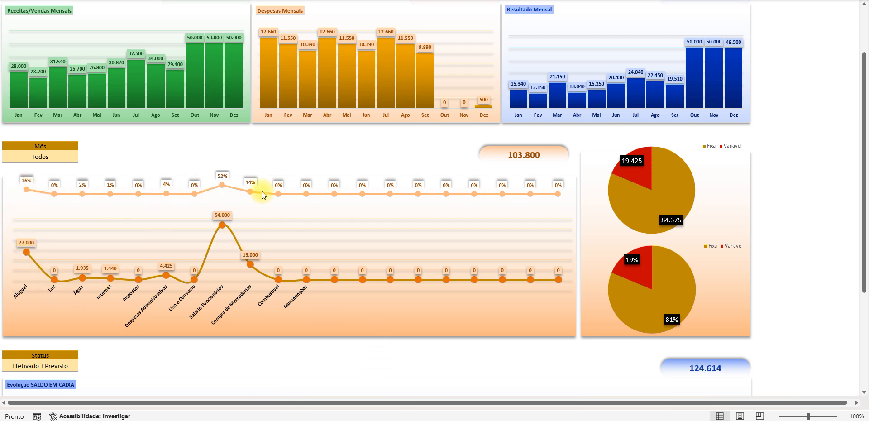
left_click(41, 158)
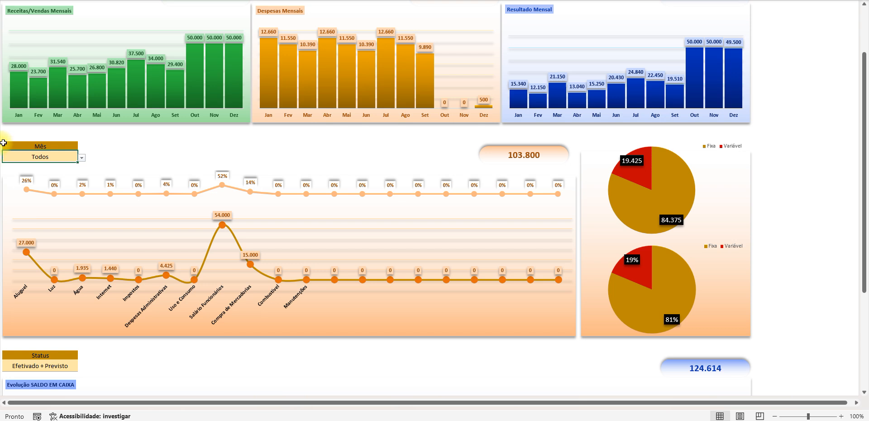
left_click(81, 158)
left_click(13, 168)
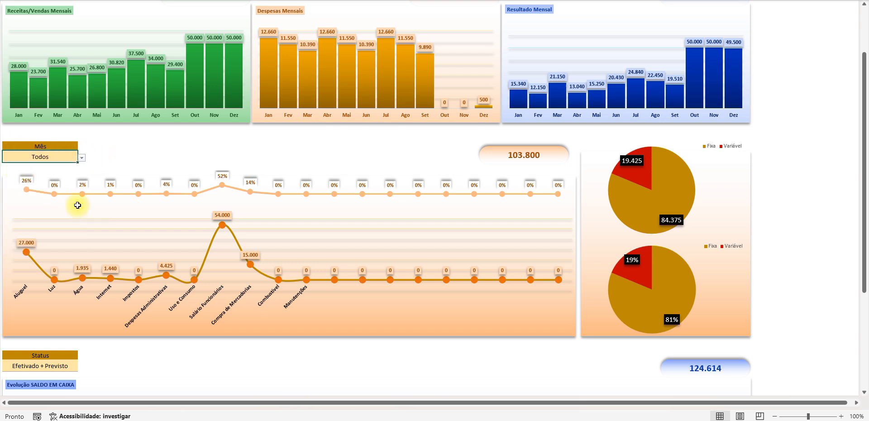
left_click(81, 157)
left_click(12, 179)
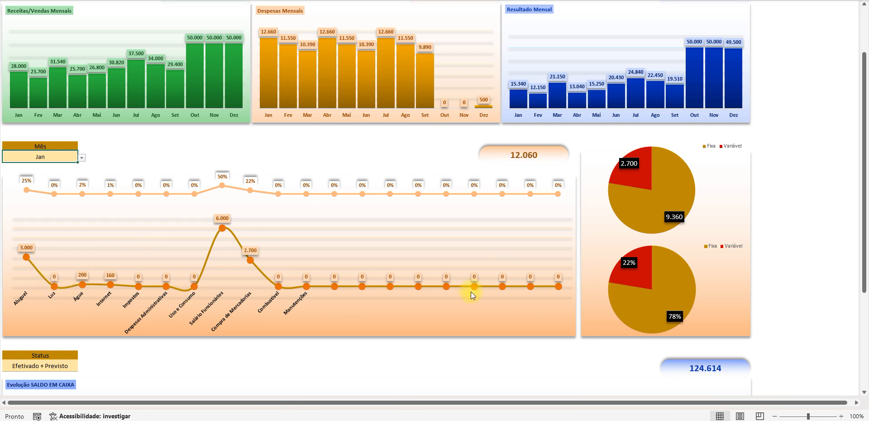
Step: Filter the expense category charts by Fev, Abr and Jun in turn, and reset Mês to Todos
left_click(82, 158)
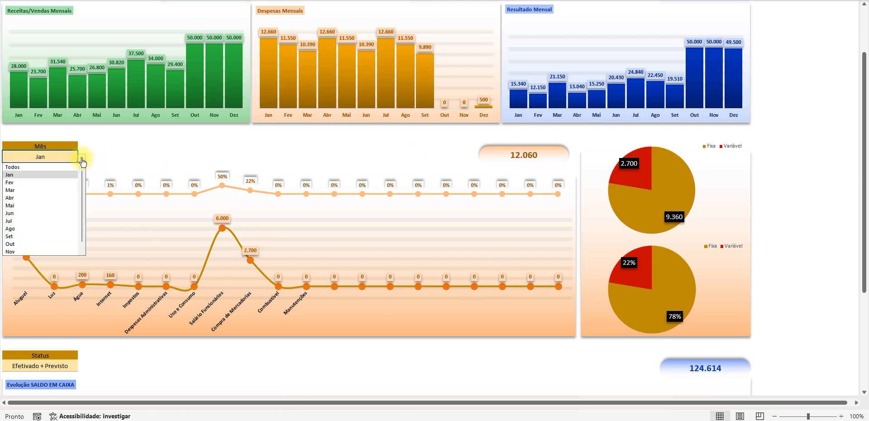
left_click(15, 183)
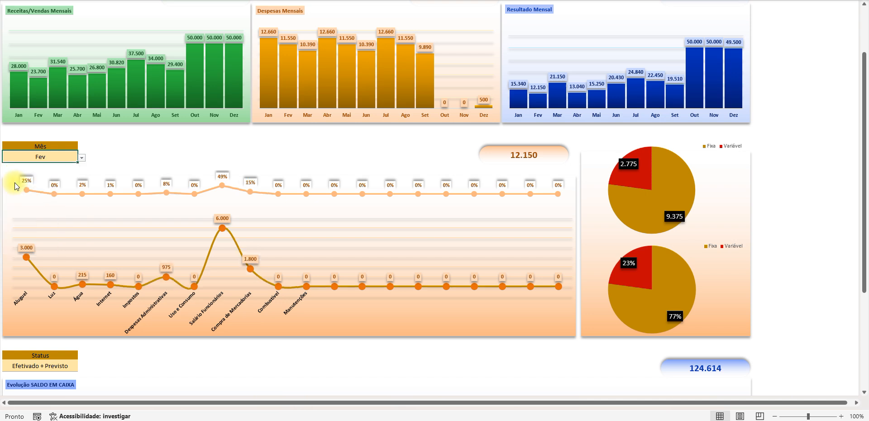
left_click(82, 158)
left_click(54, 197)
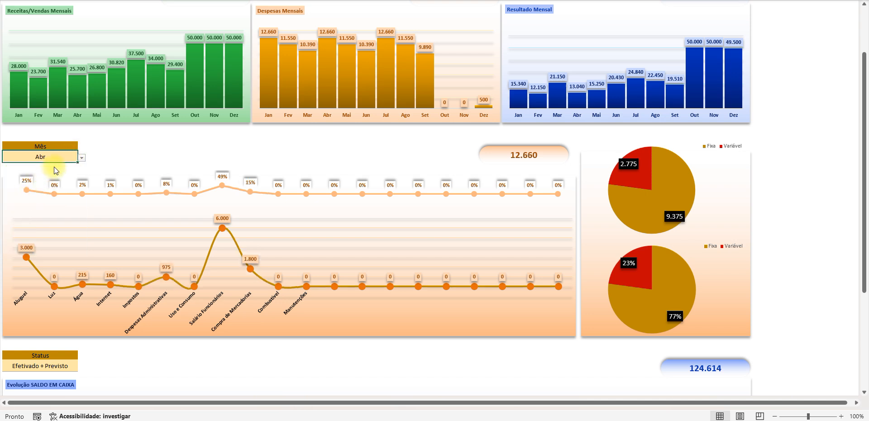
left_click(82, 158)
left_click(14, 211)
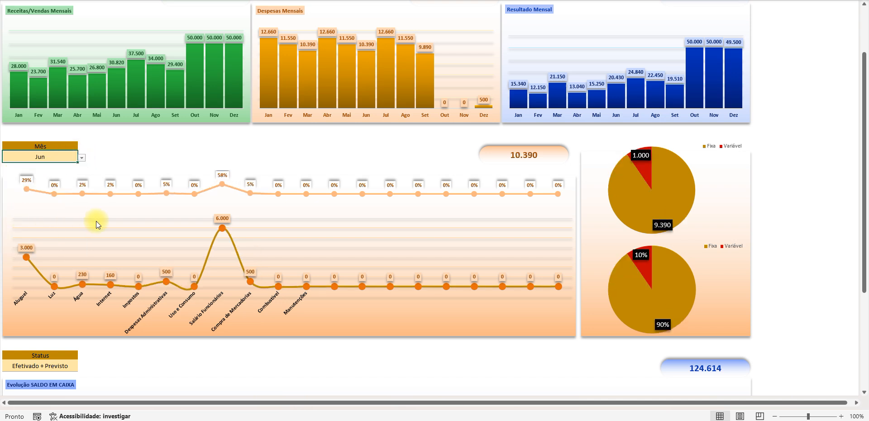
left_click(82, 157)
left_click(18, 167)
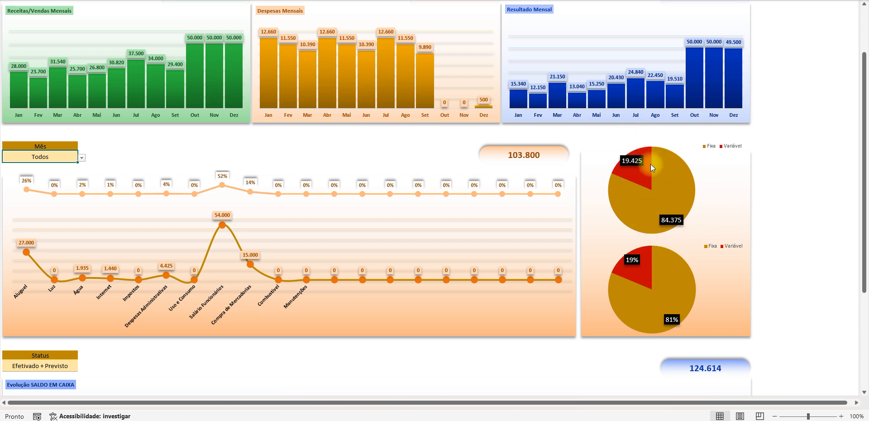
Step: Set the Mês filter of the expense category and Fixa/Variável charts to Mai
mouse_move(650, 172)
left_click(81, 158)
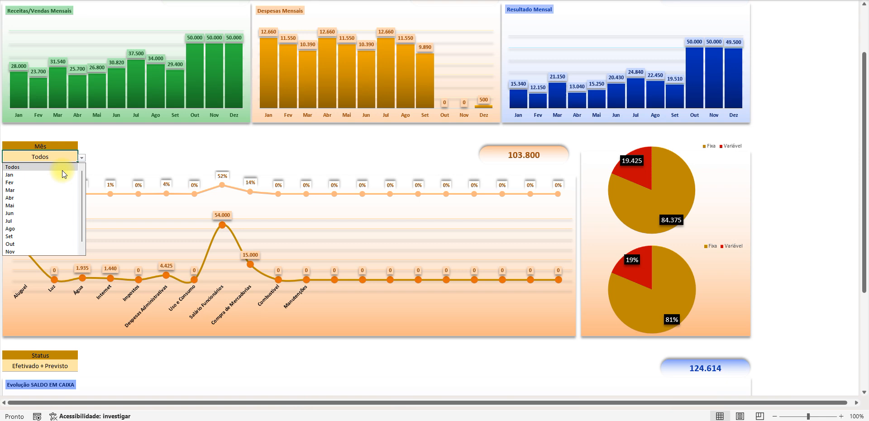
left_click(35, 206)
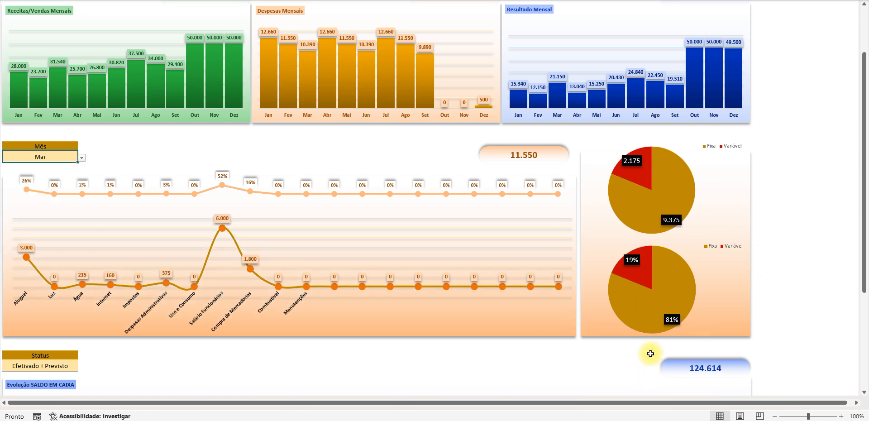
Step: Examine the monthly bars of the Evolução SALDO EM CAIXA chart through Dez against the dashboard's other charts
scroll(541, 305, "down", 8)
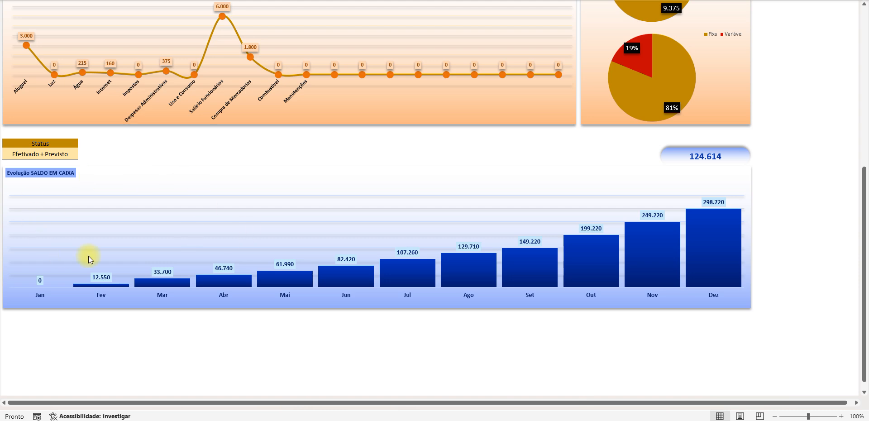
scroll(569, 307, "up", 10)
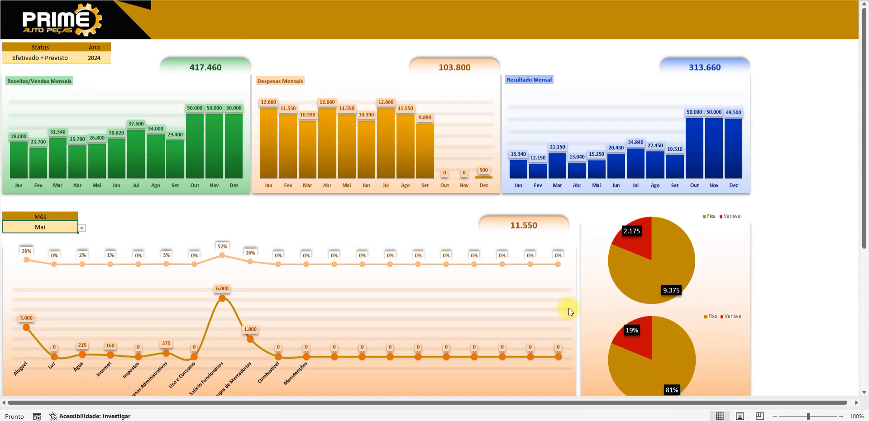
scroll(169, 276, "down", 9)
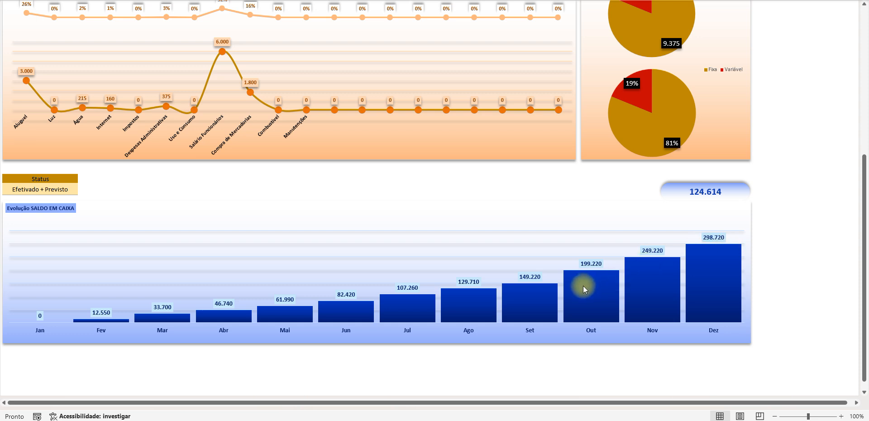
scroll(581, 289, "up", 1)
scroll(577, 301, "up", 1)
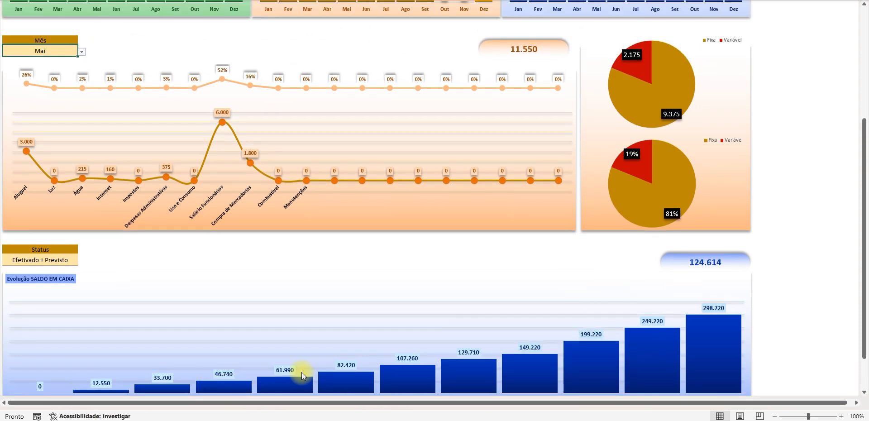
scroll(568, 335, "up", 1)
scroll(565, 335, "up", 4)
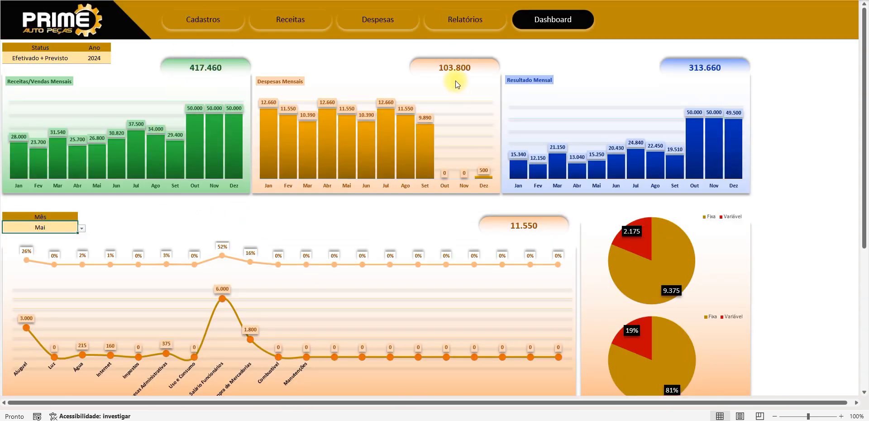
scroll(489, 190, "down", 6)
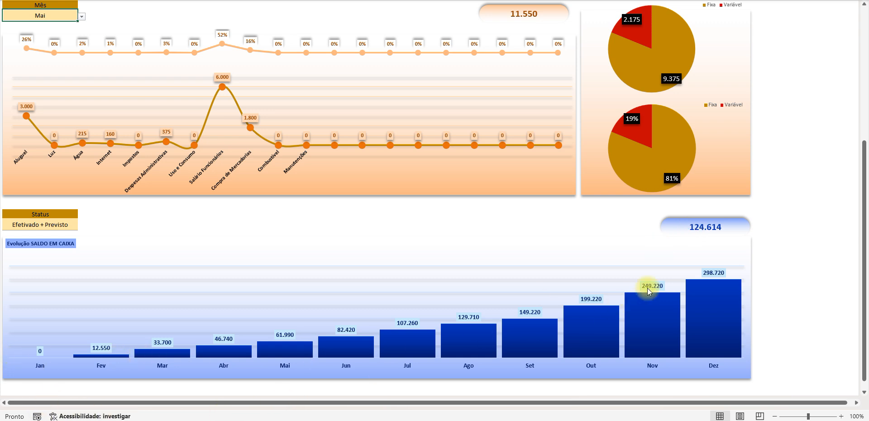
mouse_move(673, 316)
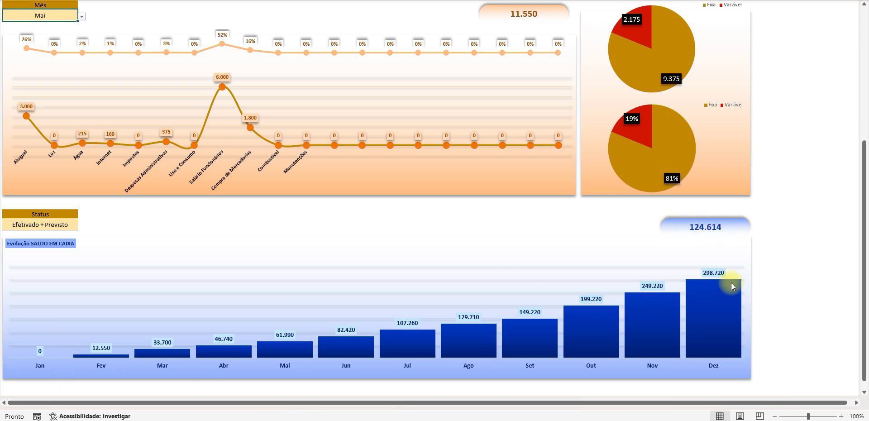
Step: Filter the Fluxo de Caixa report by the status Efetivado
left_click(78, 225)
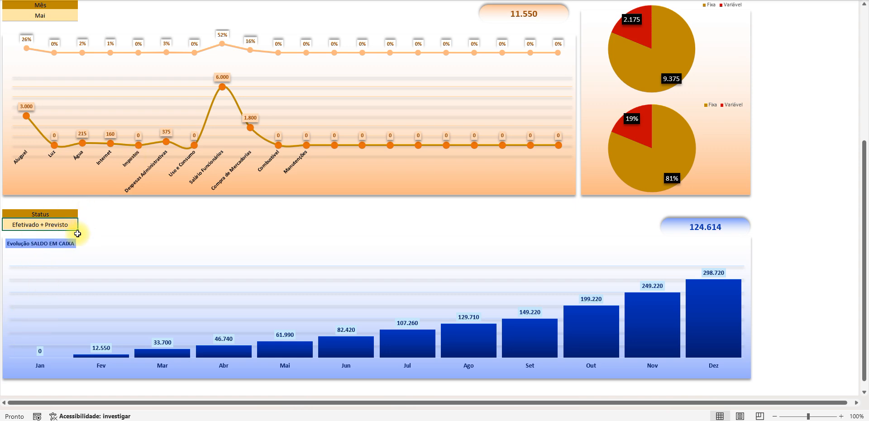
scroll(97, 245, "up", 6)
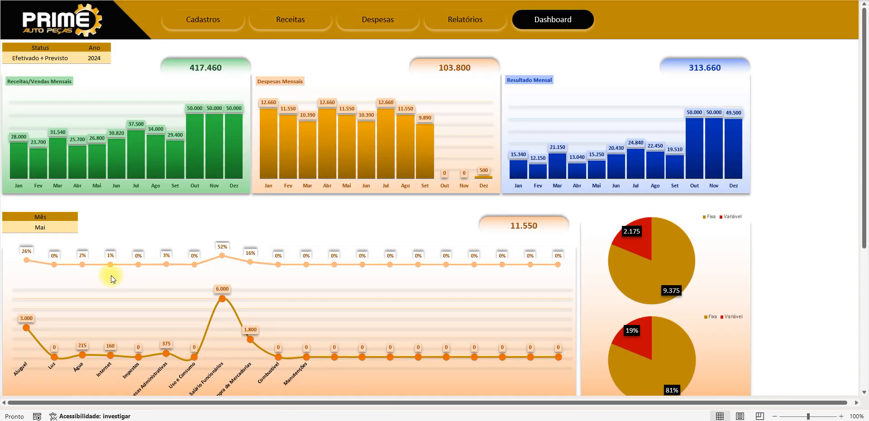
left_click(466, 25)
left_click(452, 49)
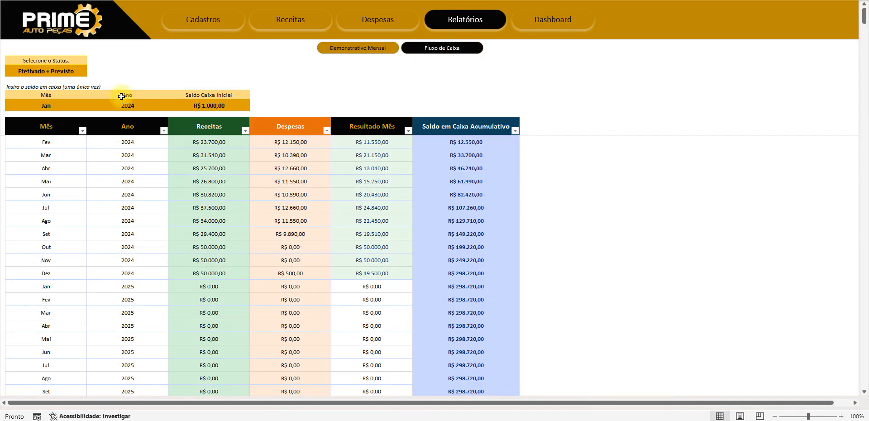
left_click(64, 69)
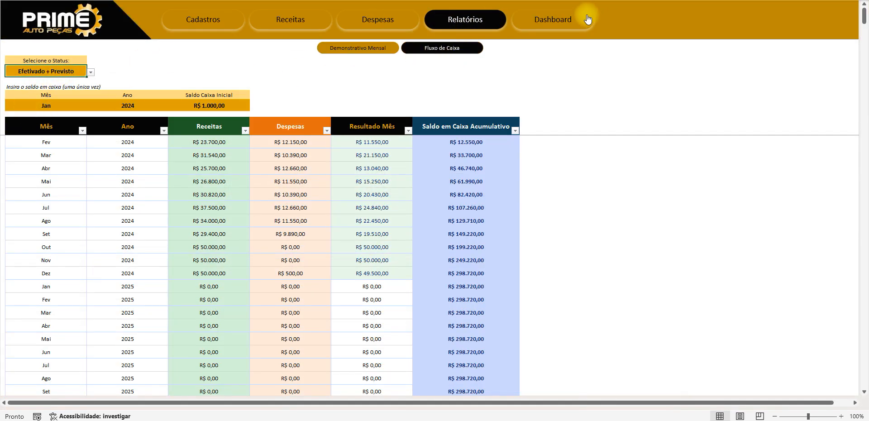
left_click(91, 72)
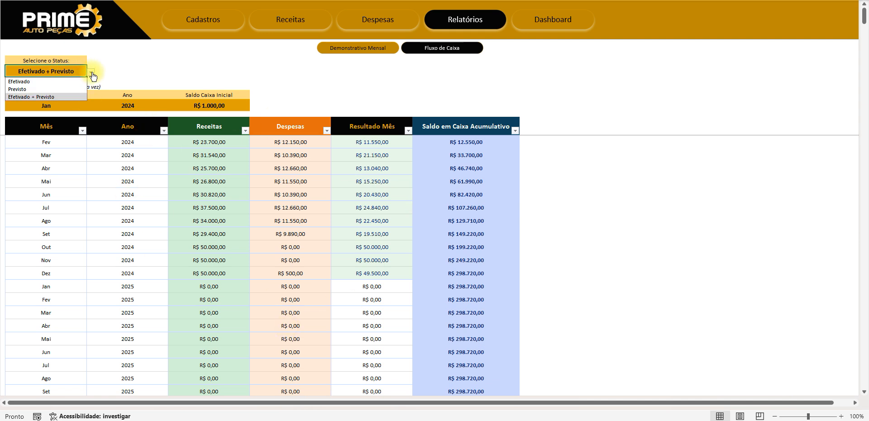
left_click(18, 82)
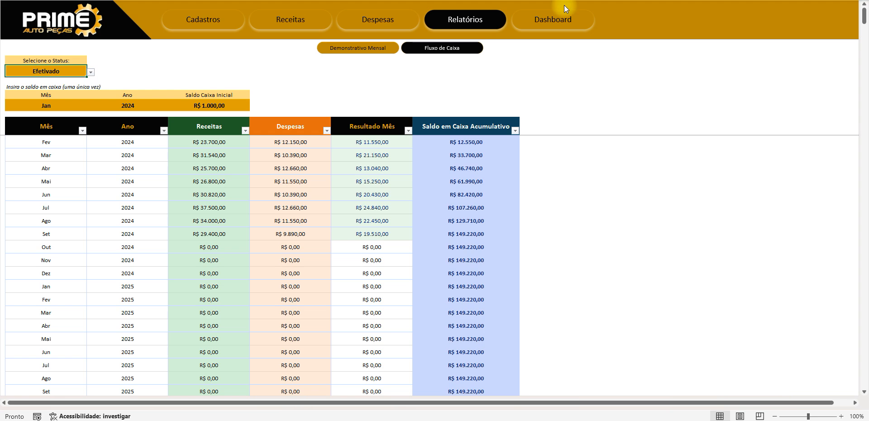
Step: Compare the Dashboard's Evolução SALDO EM CAIXA chart and its status with the Fluxo de Caixa report it follows
left_click(552, 20)
scroll(101, 300, "down", 5)
scroll(103, 300, "down", 5)
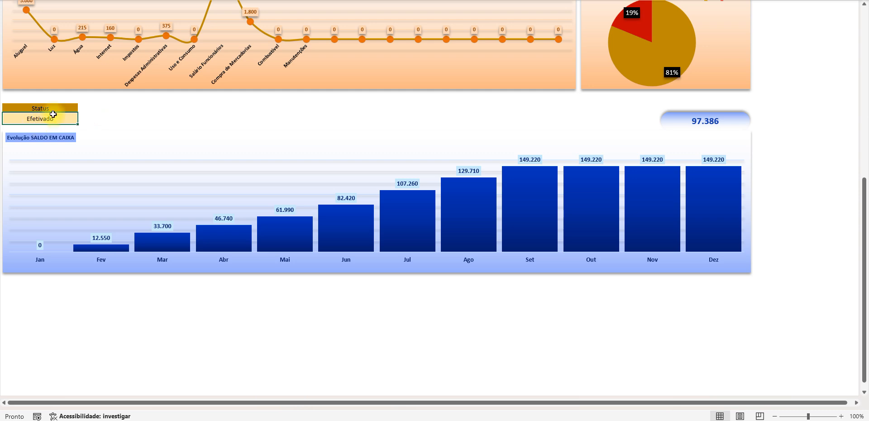
scroll(53, 127, "up", 6)
scroll(53, 130, "up", 6)
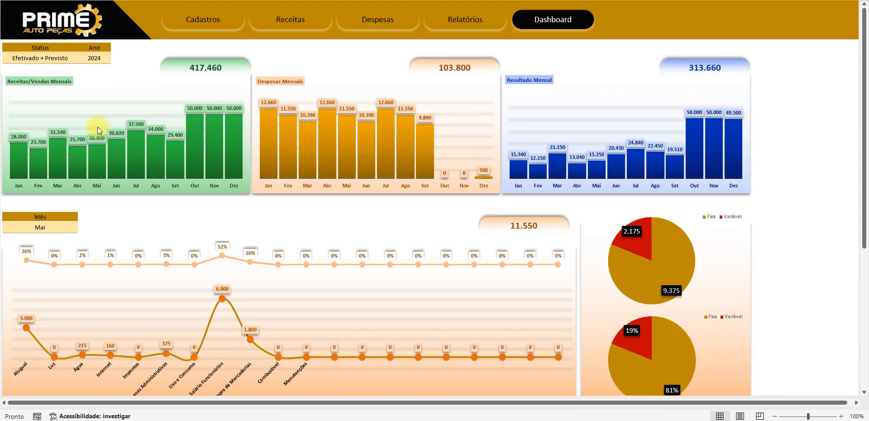
left_click(449, 16)
left_click(433, 52)
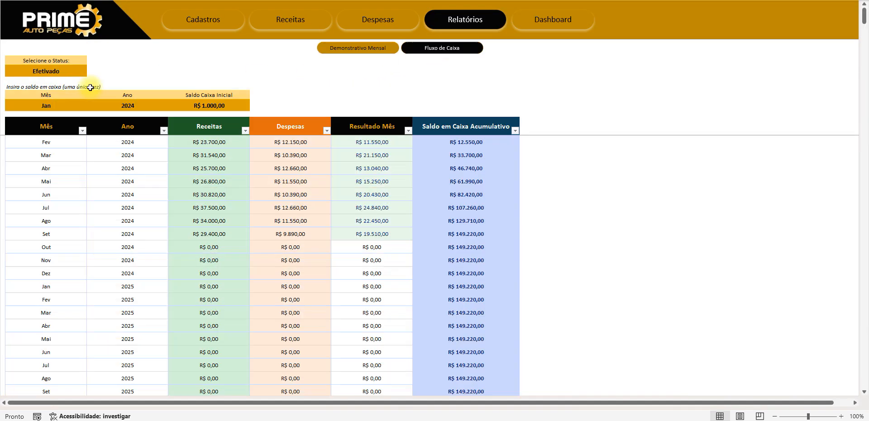
left_click(588, 18)
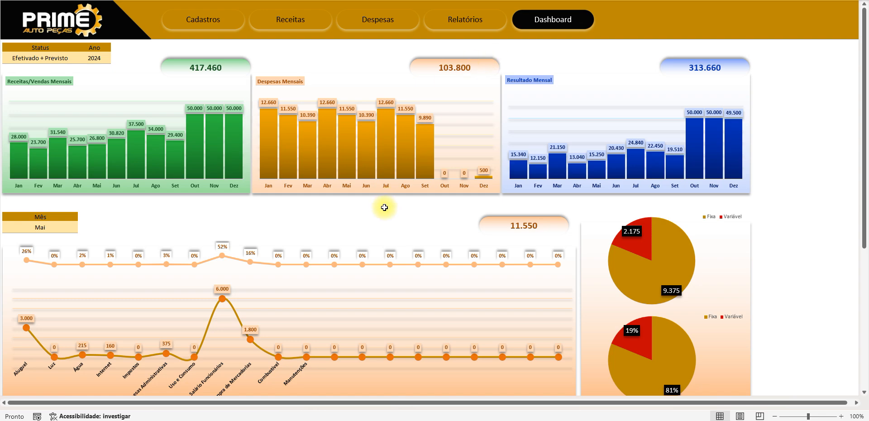
scroll(289, 222, "down", 13)
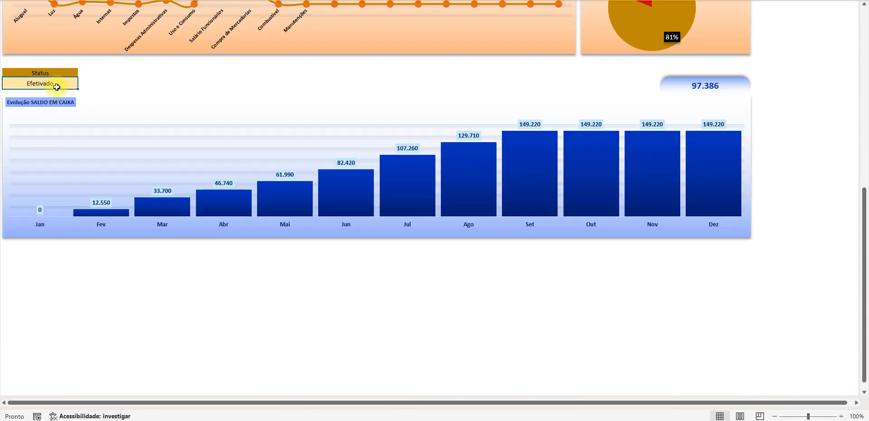
scroll(115, 104, "up", 13)
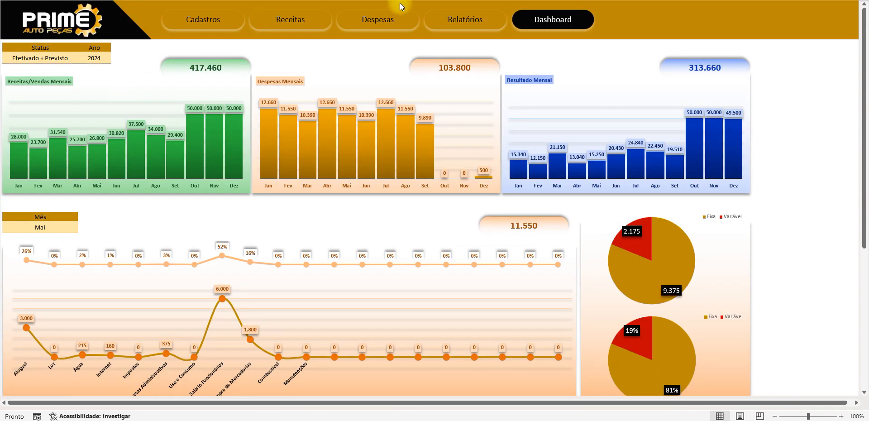
Step: Set the Fluxo de Caixa report's status to Efetivado + Previsto
left_click(465, 18)
left_click(433, 58)
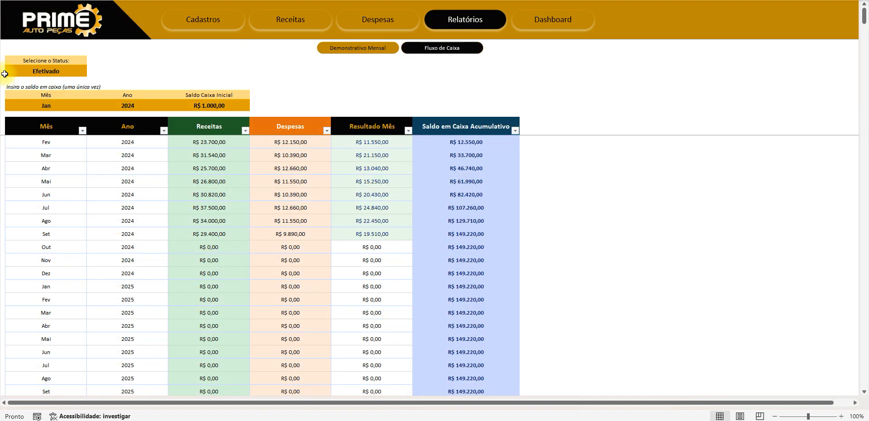
left_click(77, 71)
left_click(91, 72)
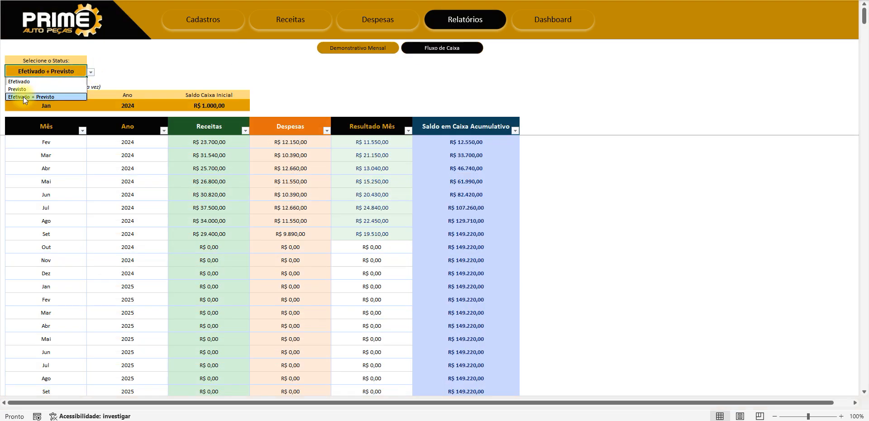
left_click(24, 97)
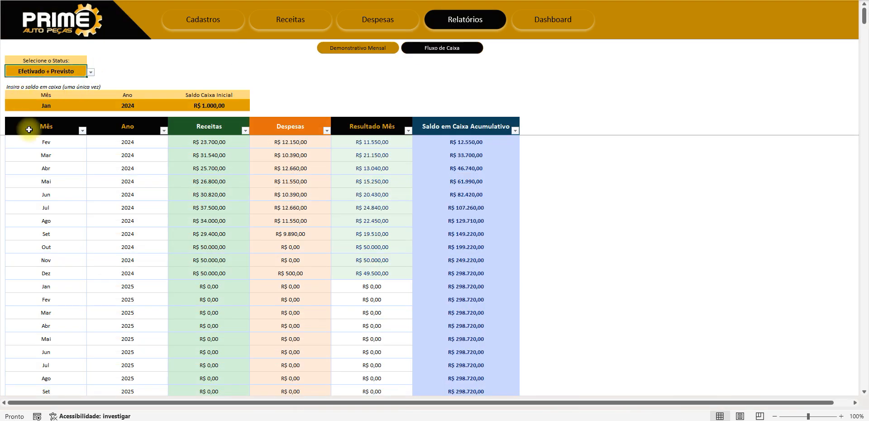
Step: Check the Dashboard's Evolução SALDO EM CAIXA chart and the status filter of its monthly charts
left_click(577, 28)
scroll(299, 186, "down", 15)
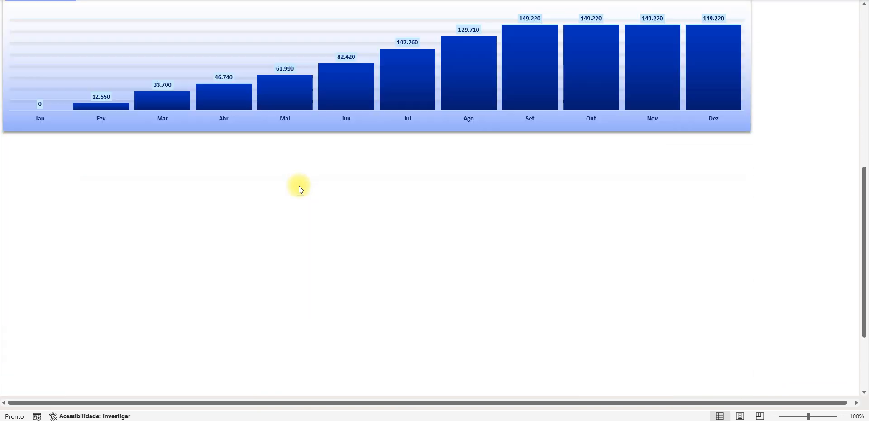
scroll(514, 168, "up", 8)
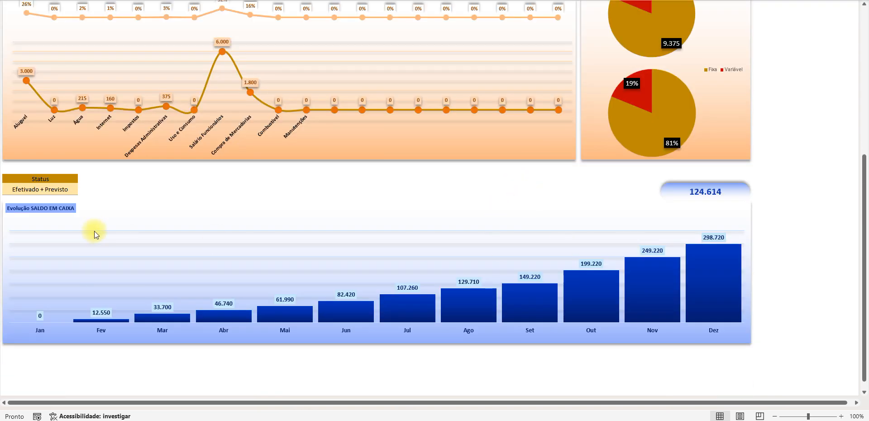
scroll(211, 213, "up", 5)
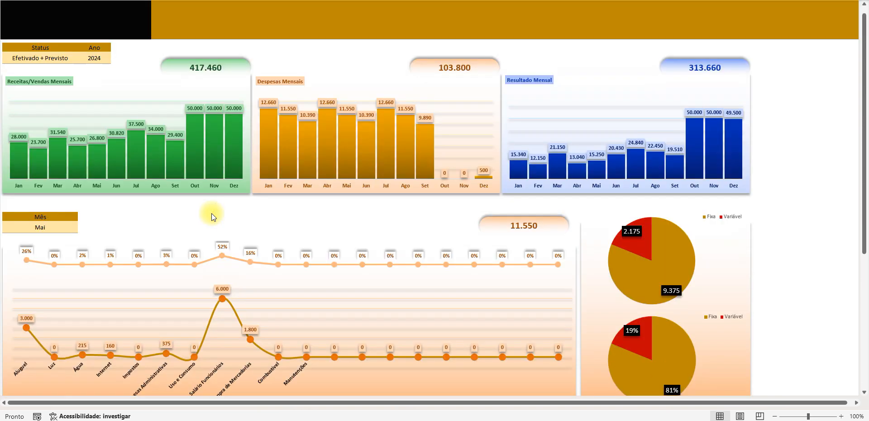
left_click(58, 60)
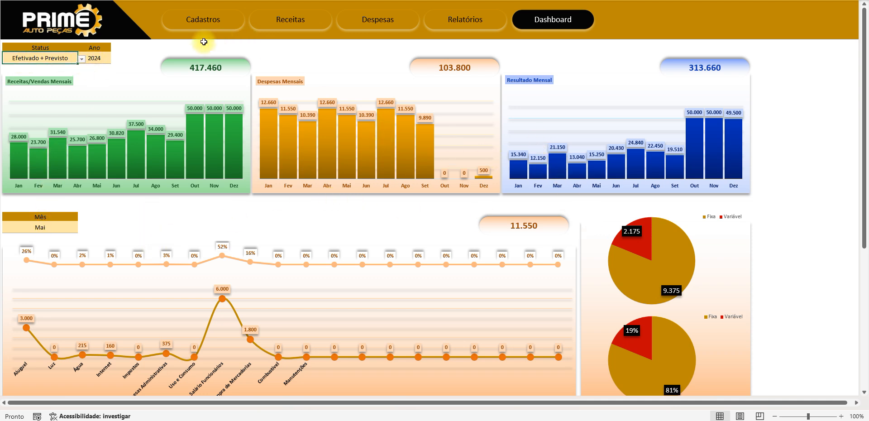
Step: Review the registered expense categories in Cadastros and the entries recorded in Despesas and Receitas
left_click(197, 25)
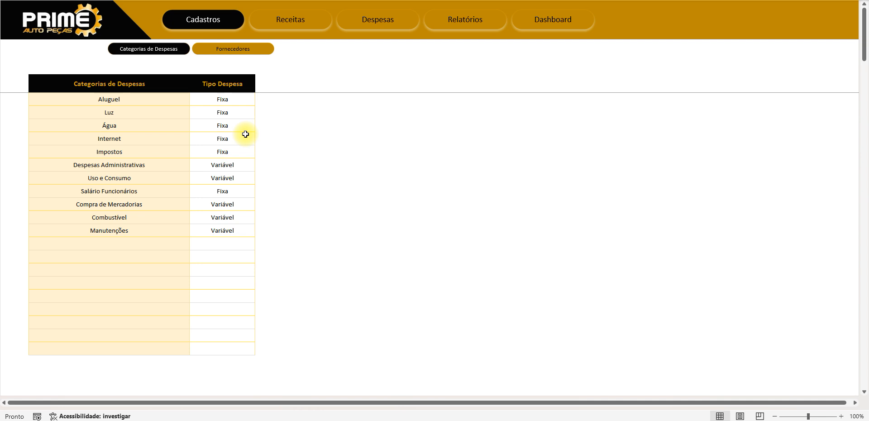
left_click(381, 15)
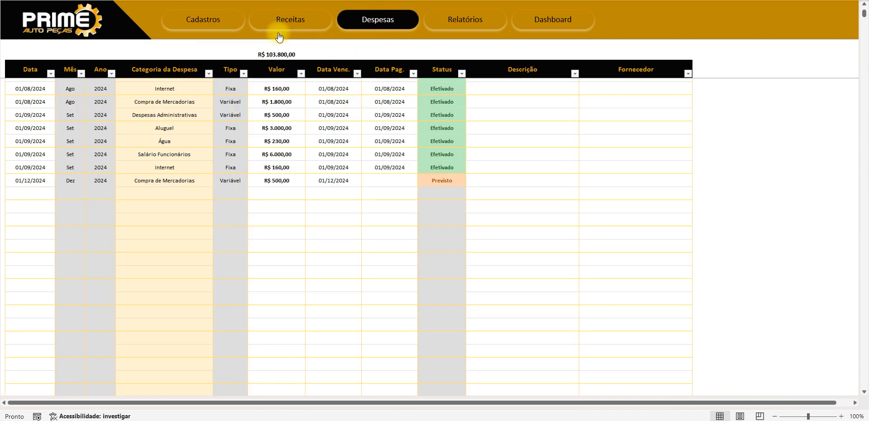
left_click(290, 20)
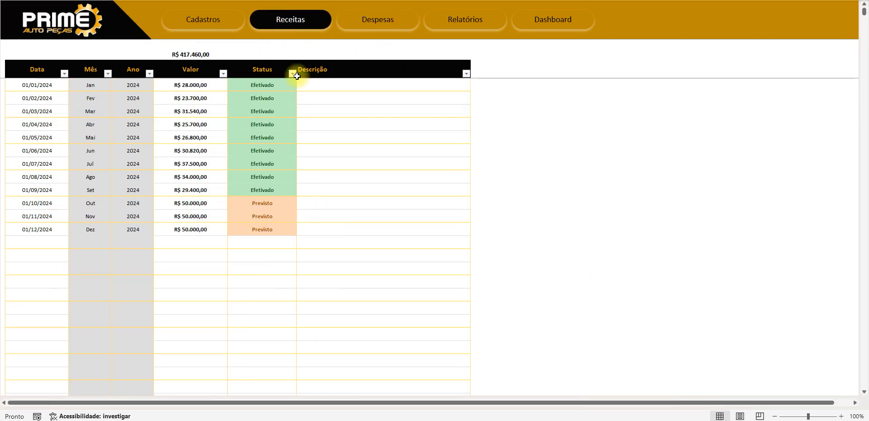
left_click(382, 20)
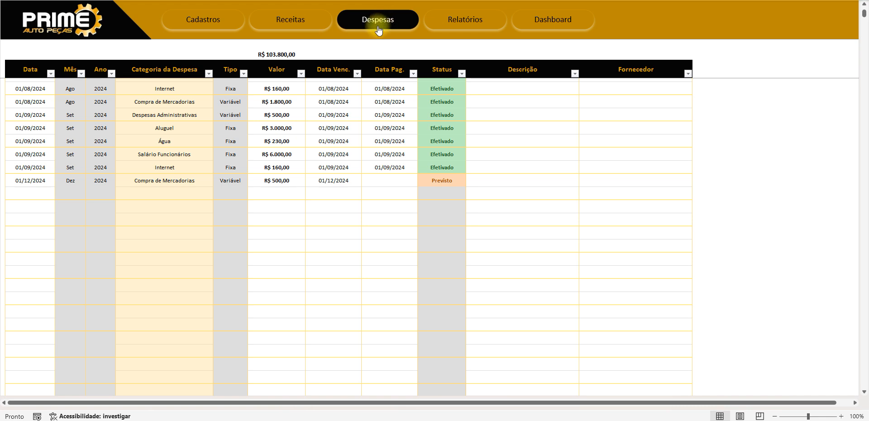
Step: Examine the monthly expense values by category in the Demonstrativo Mensal report
left_click(476, 11)
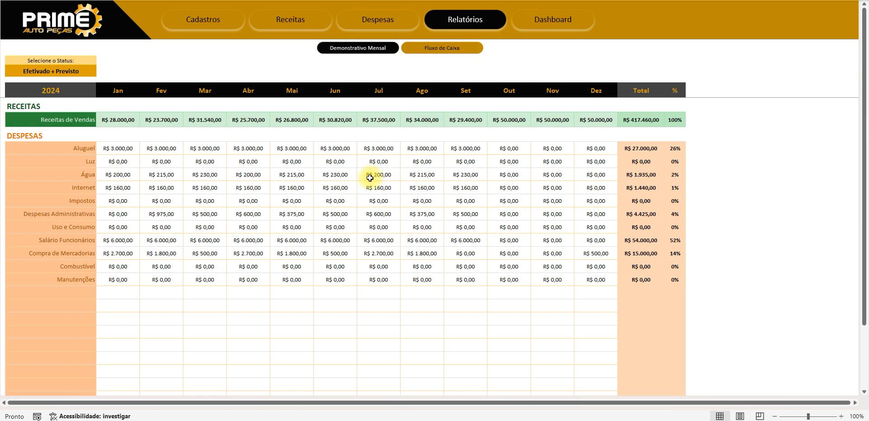
left_click(135, 238)
mouse_move(164, 191)
left_mouse_down()
mouse_move(489, 324)
mouse_move(493, 305)
left_mouse_up()
left_click(493, 289)
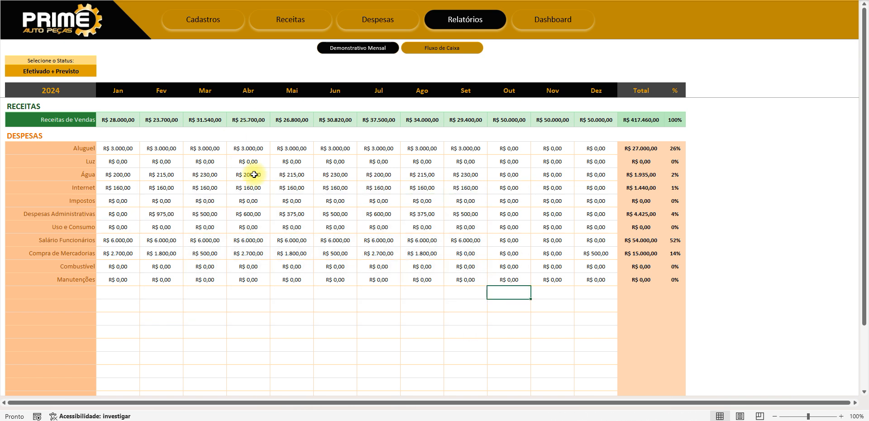